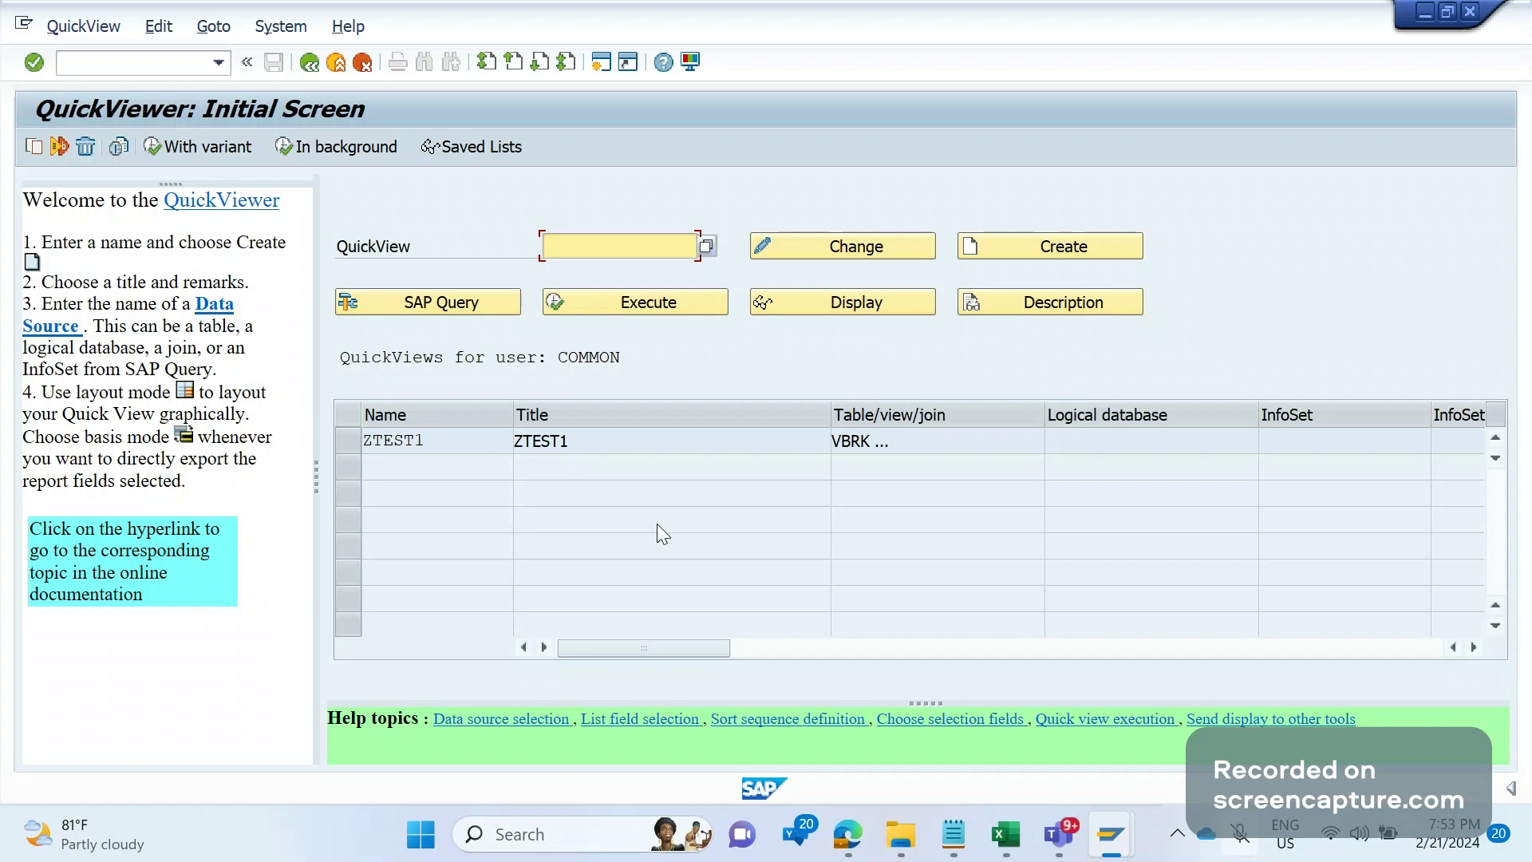
click(218, 64)
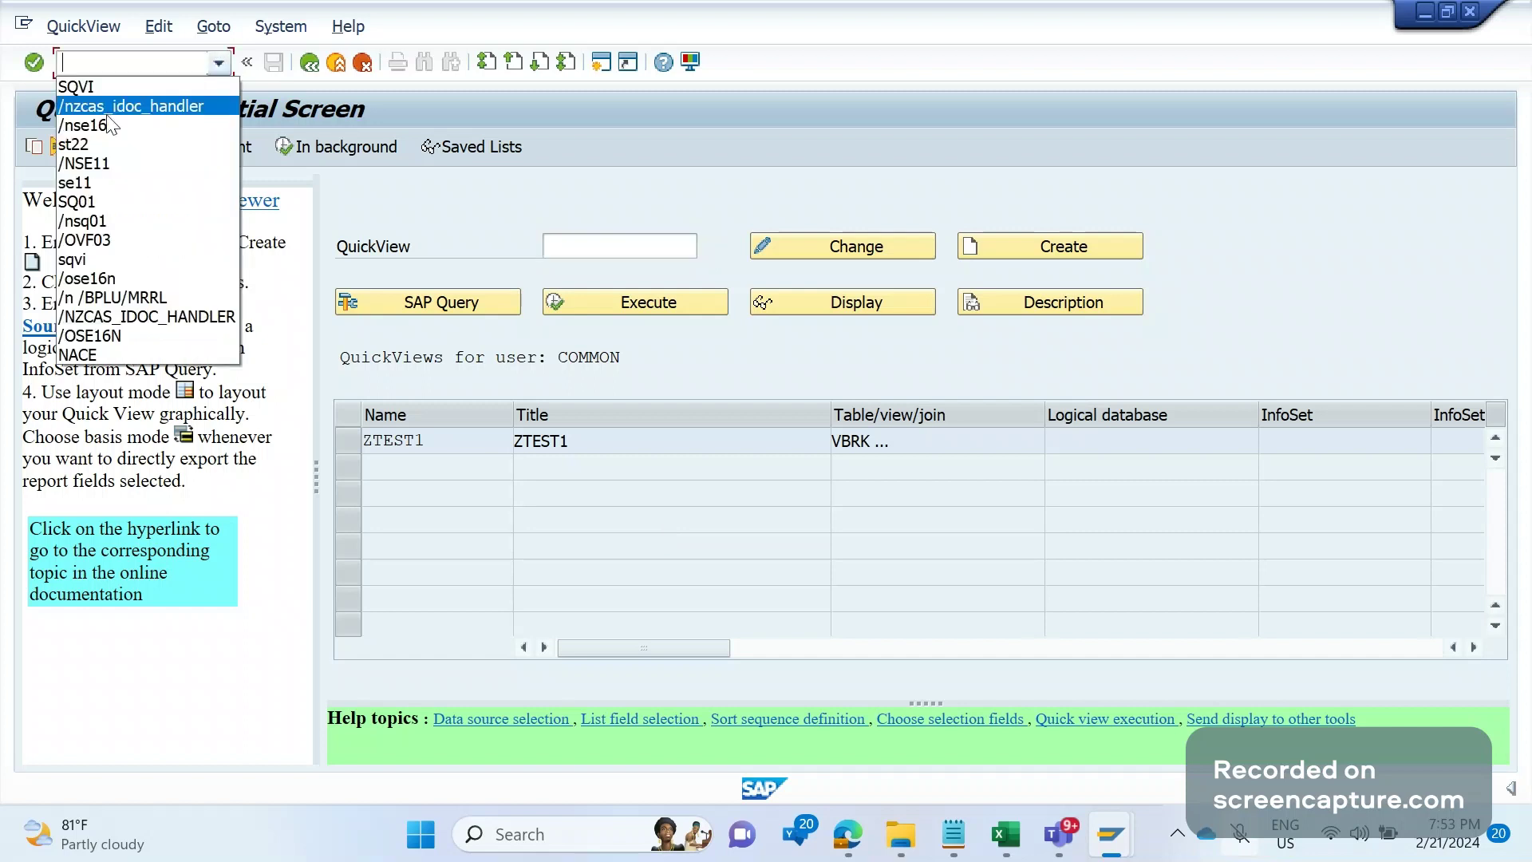
click(80, 91)
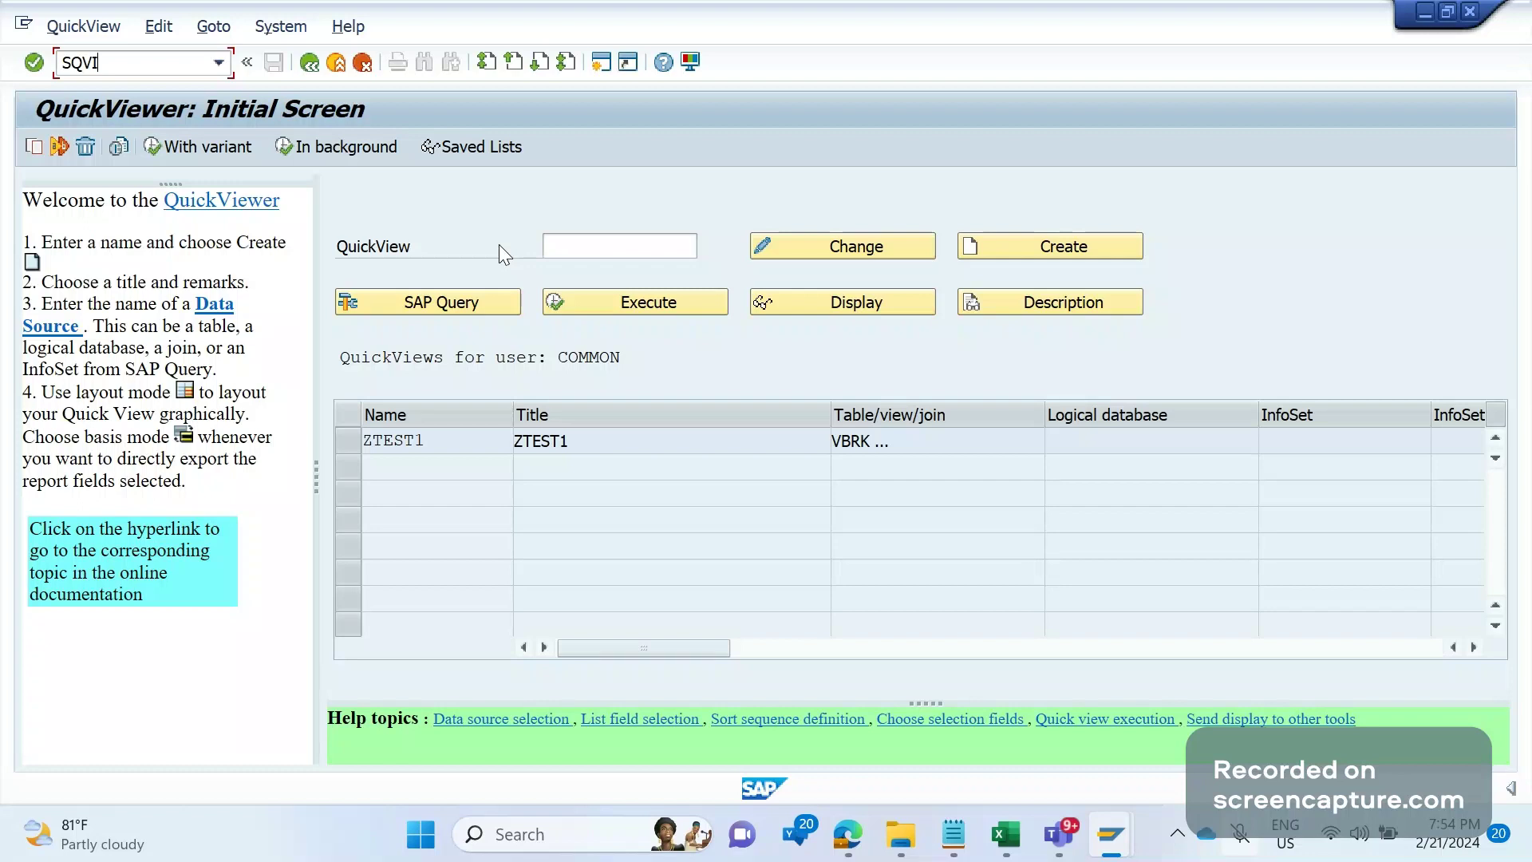
key(BackSpace)
key(BackSpace)
key(BackSpace)
key(BackSpace)
Start creating a new QuickView named ZTEST3.
click(607, 246)
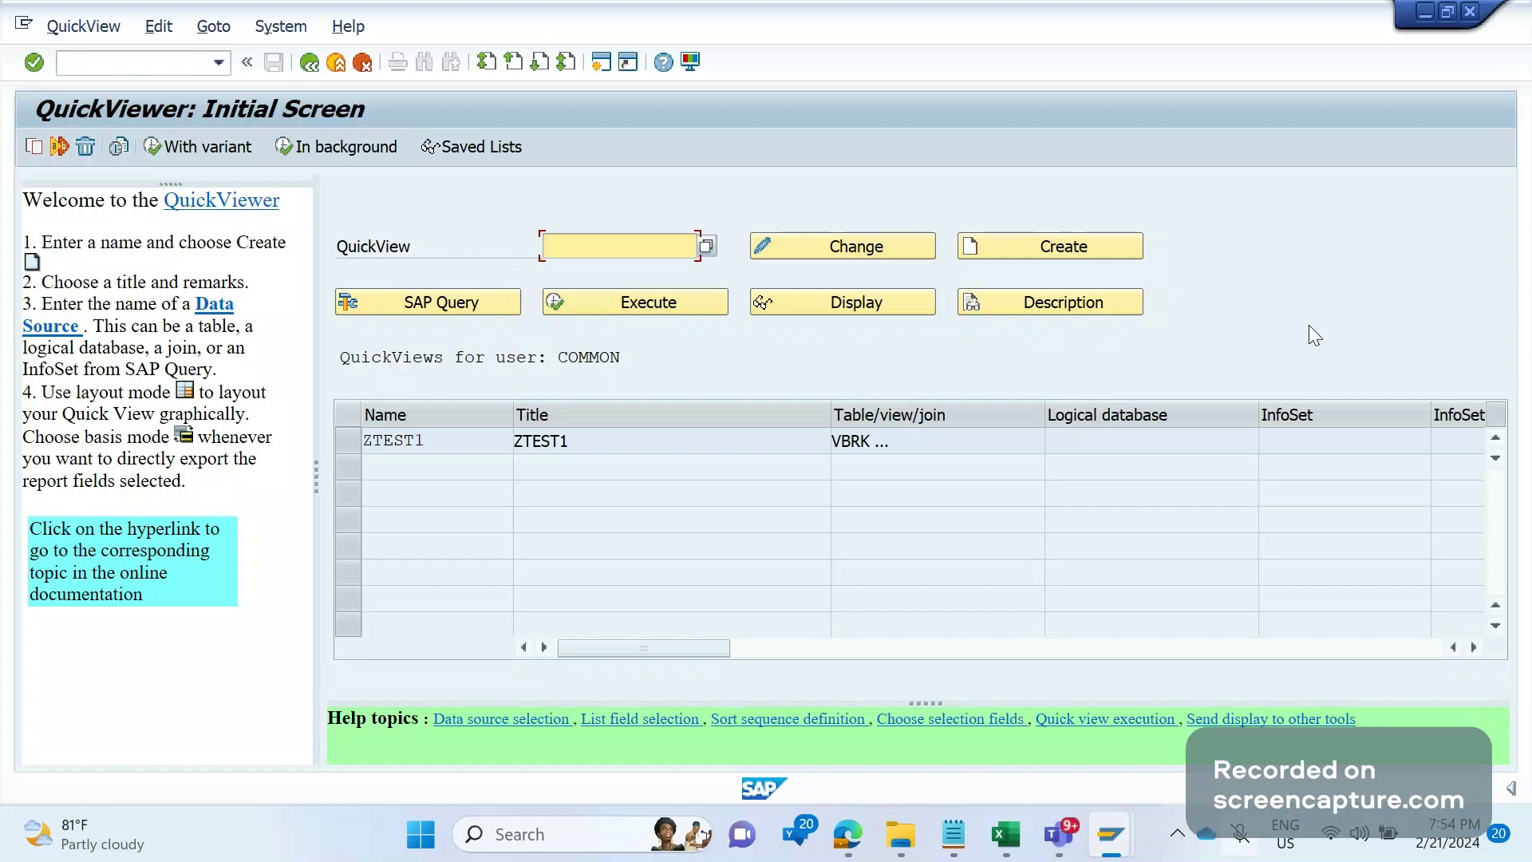
click(616, 239)
text(Z)
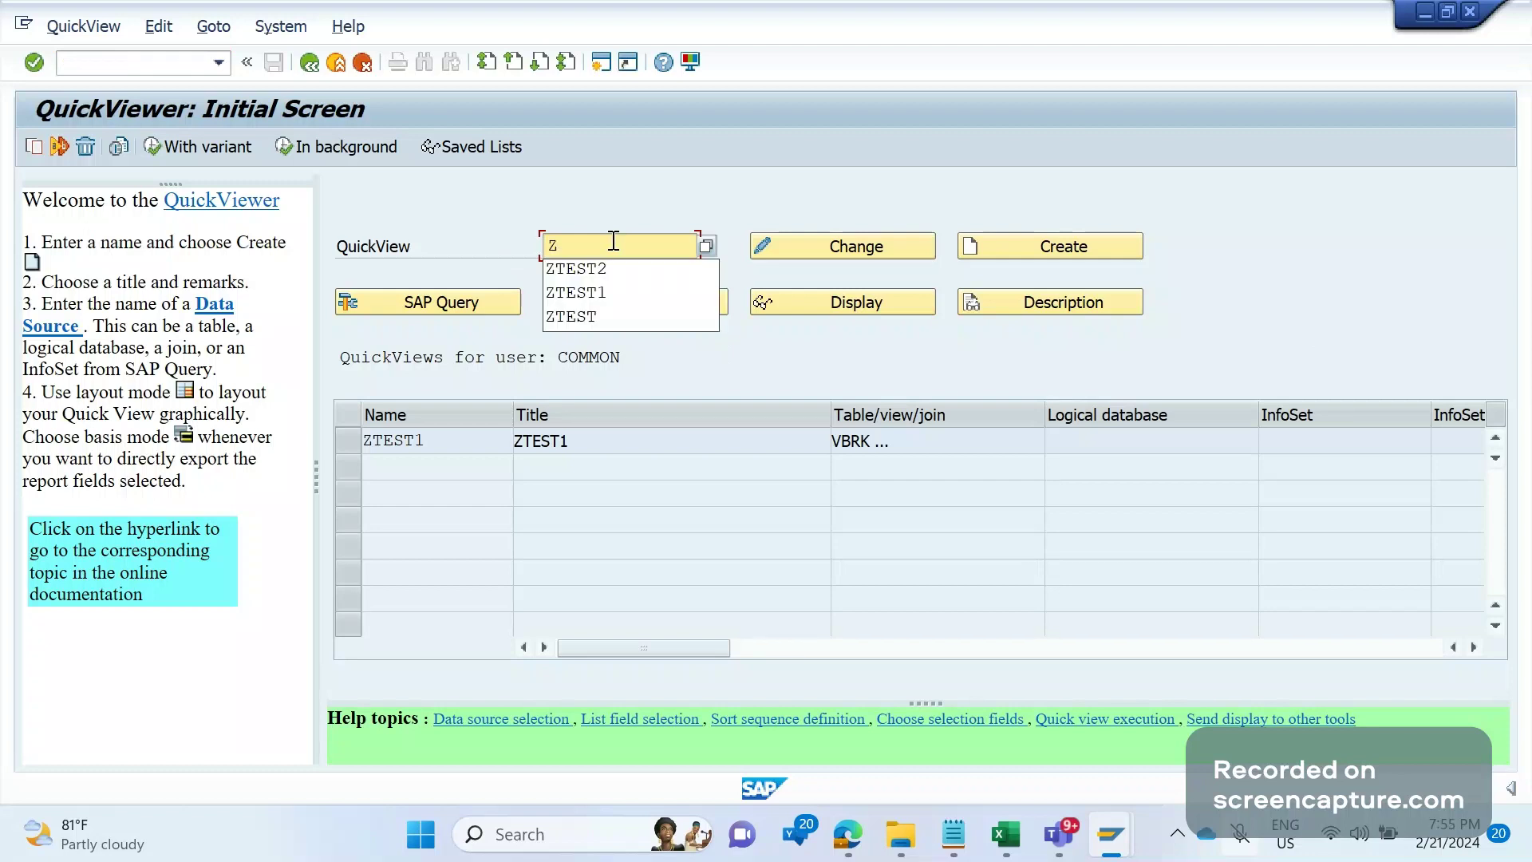
text(TEST3)
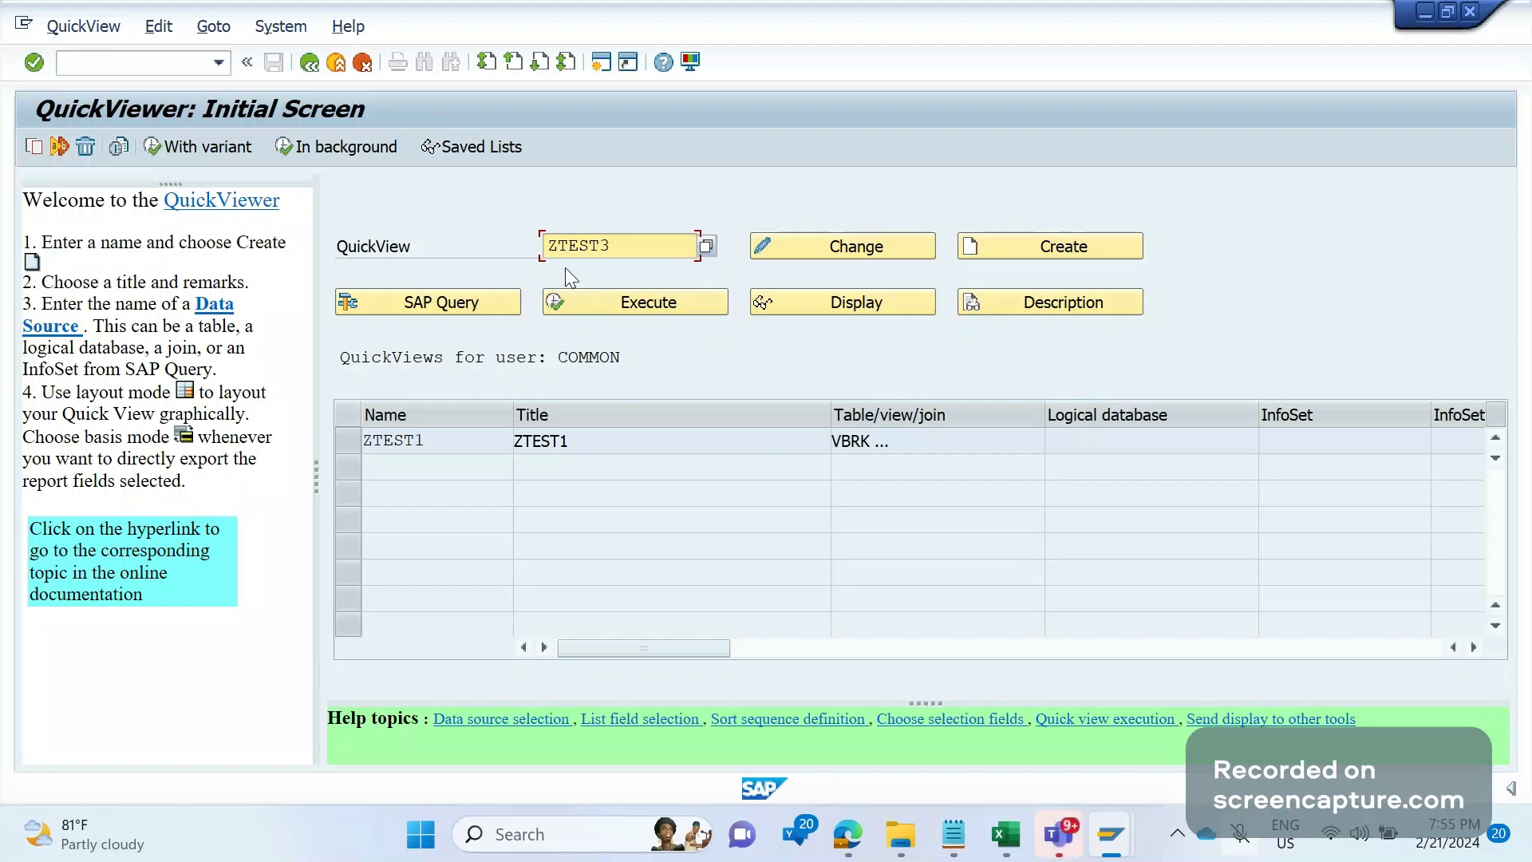
click(1052, 250)
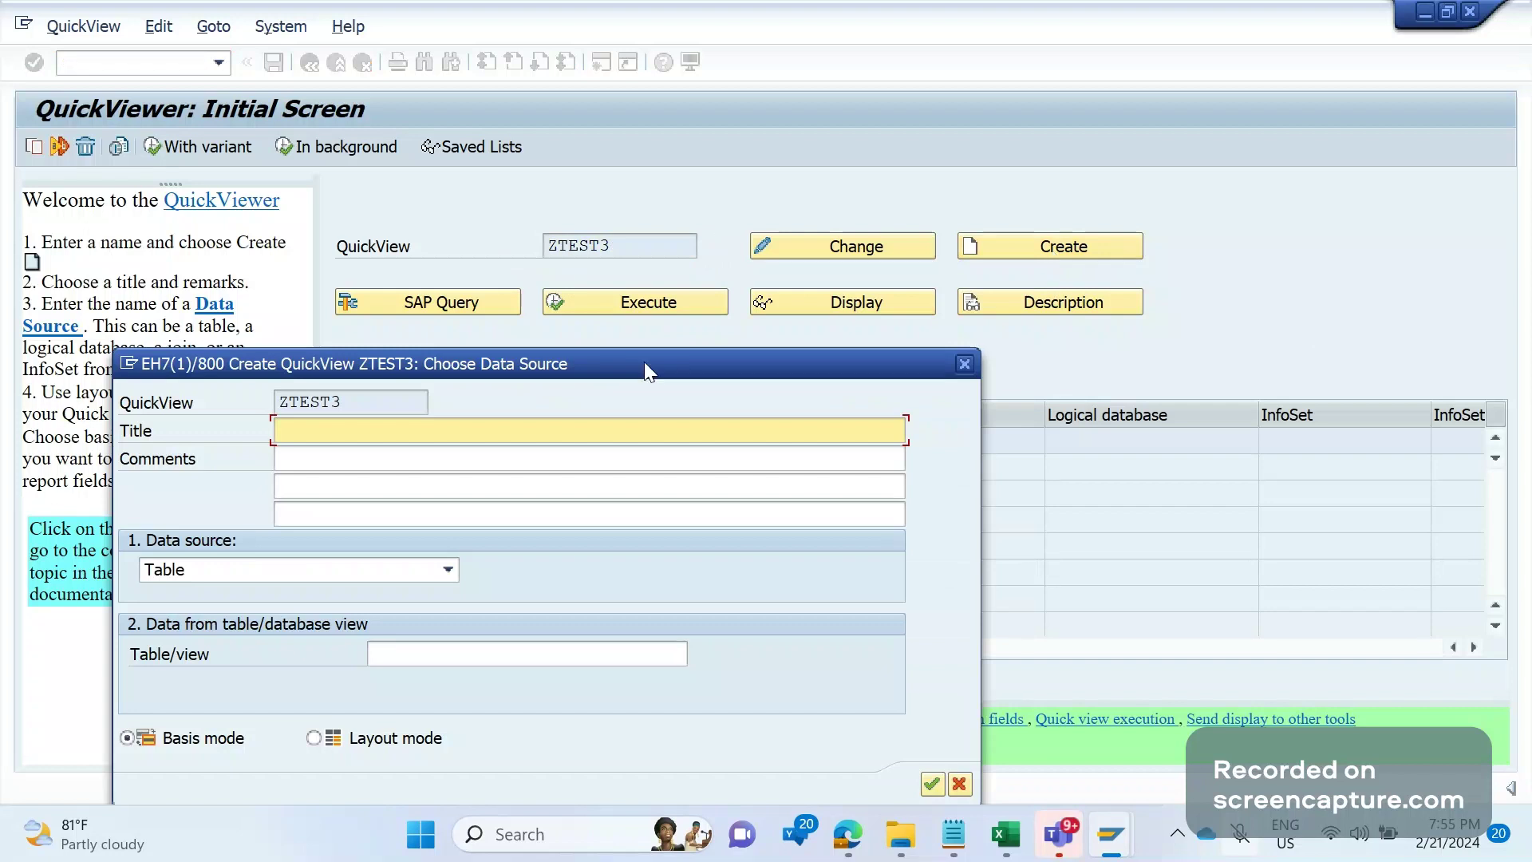
Title the QuickView ZTEST3 and set its data source to Table join.
drag(646, 363, 685, 345)
click(381, 422)
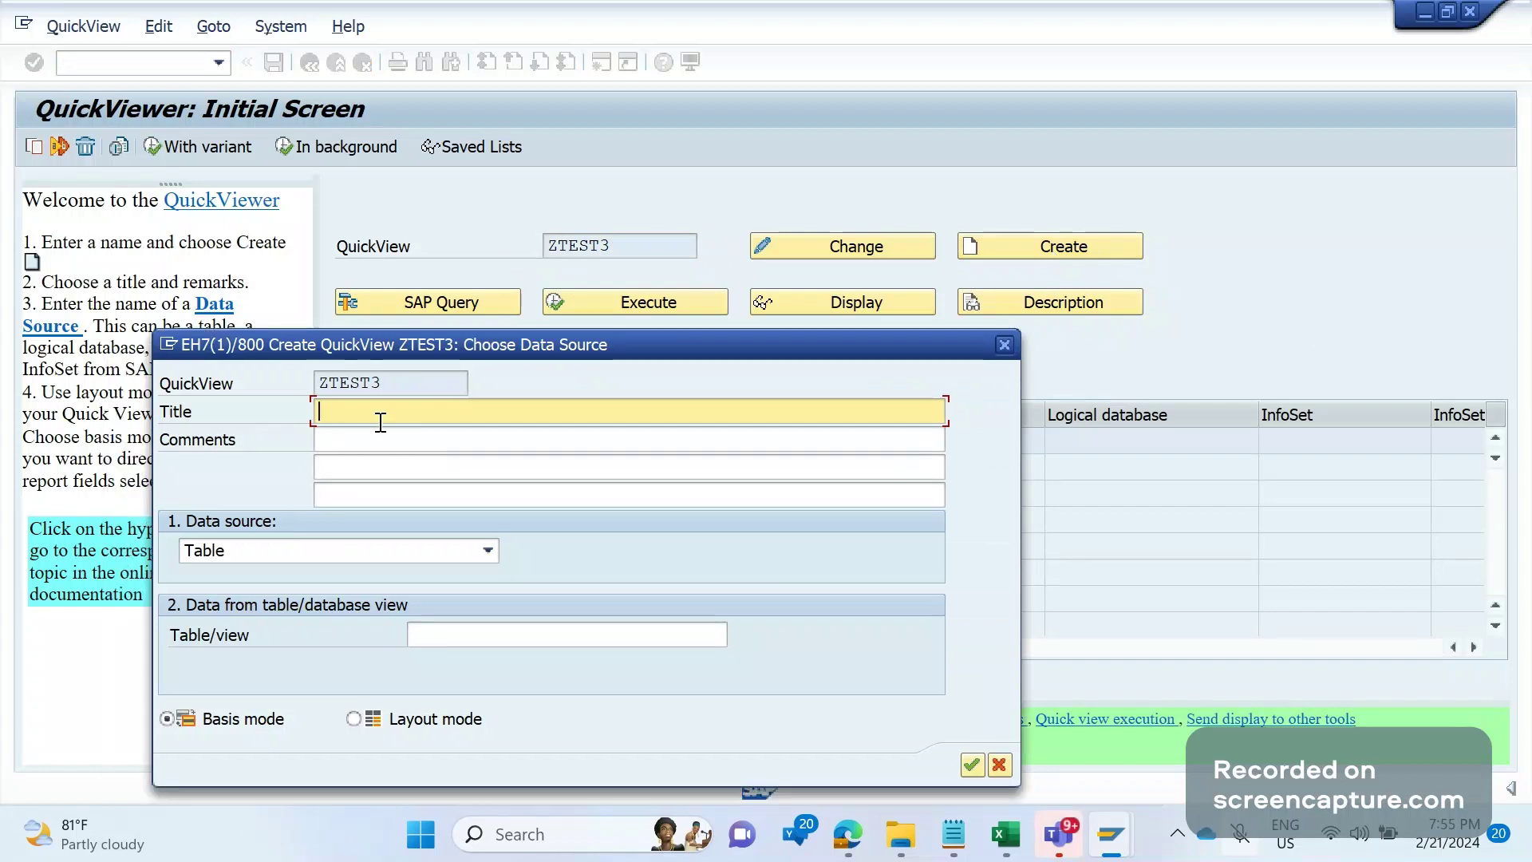
text(ZTEST)
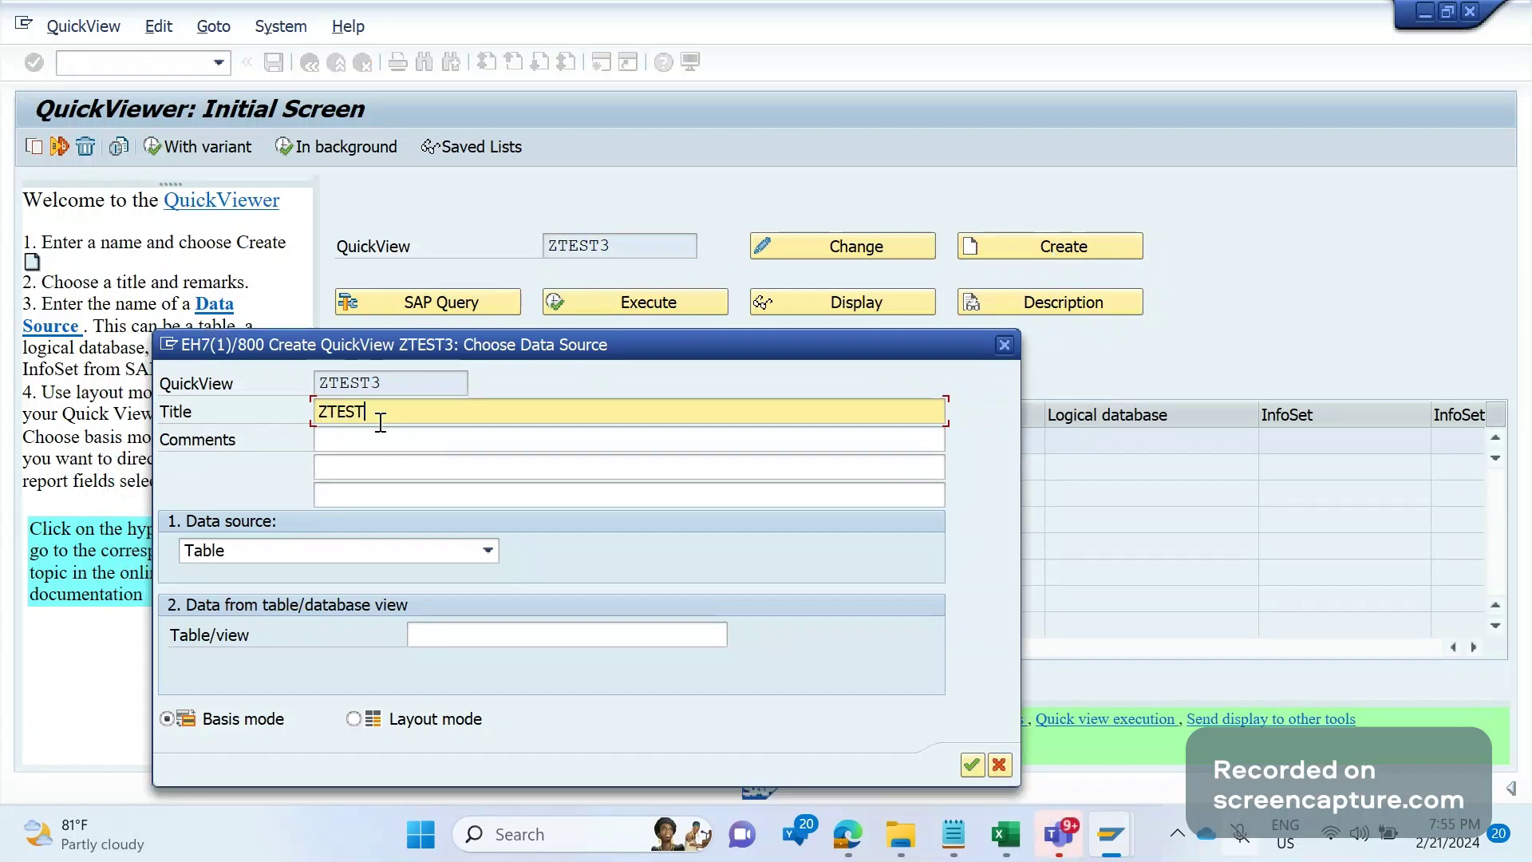
text(3)
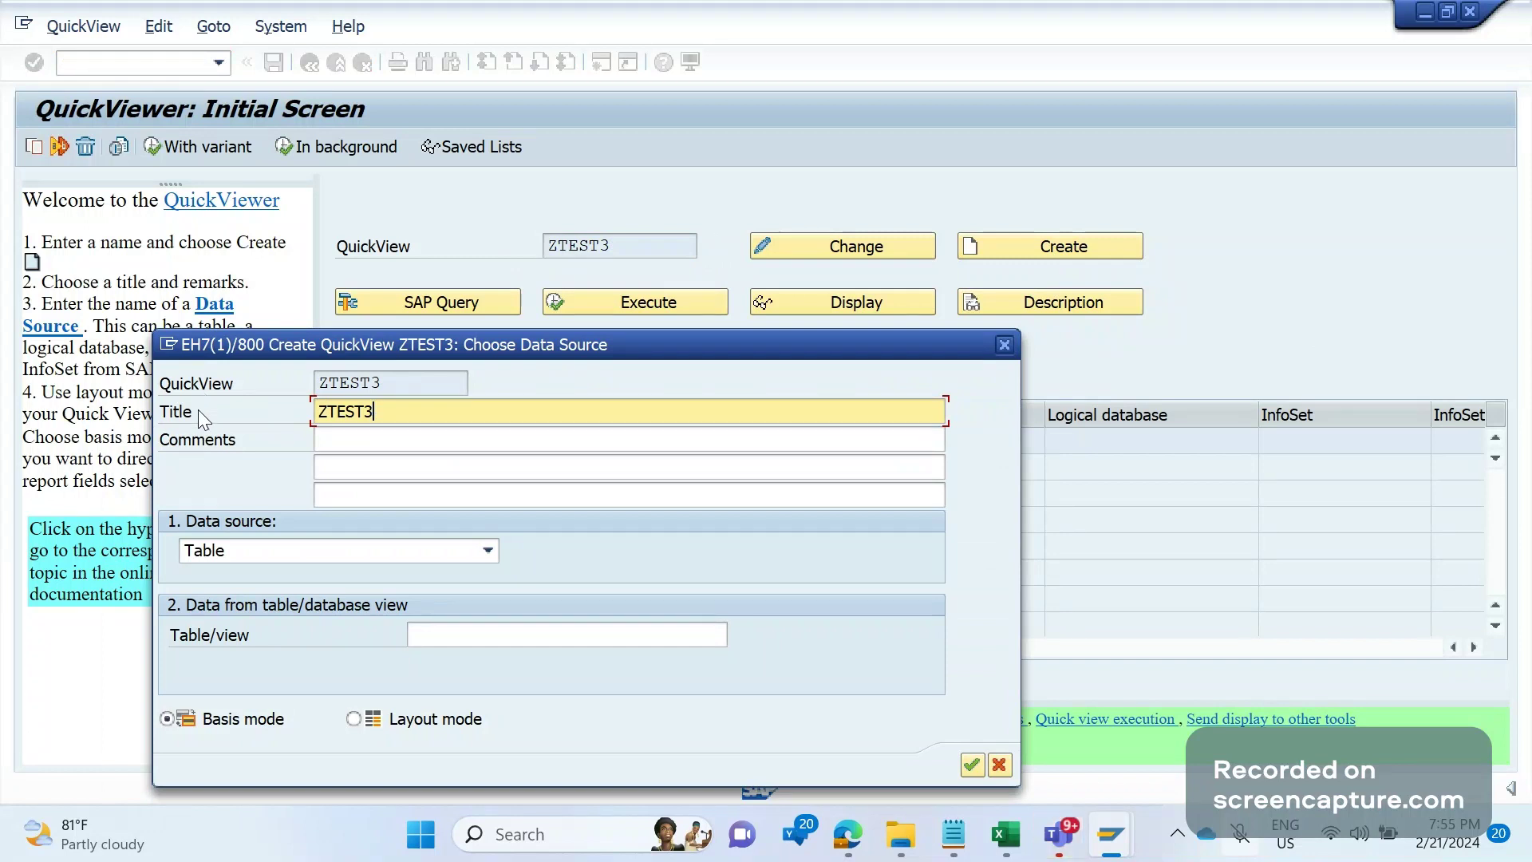
click(487, 551)
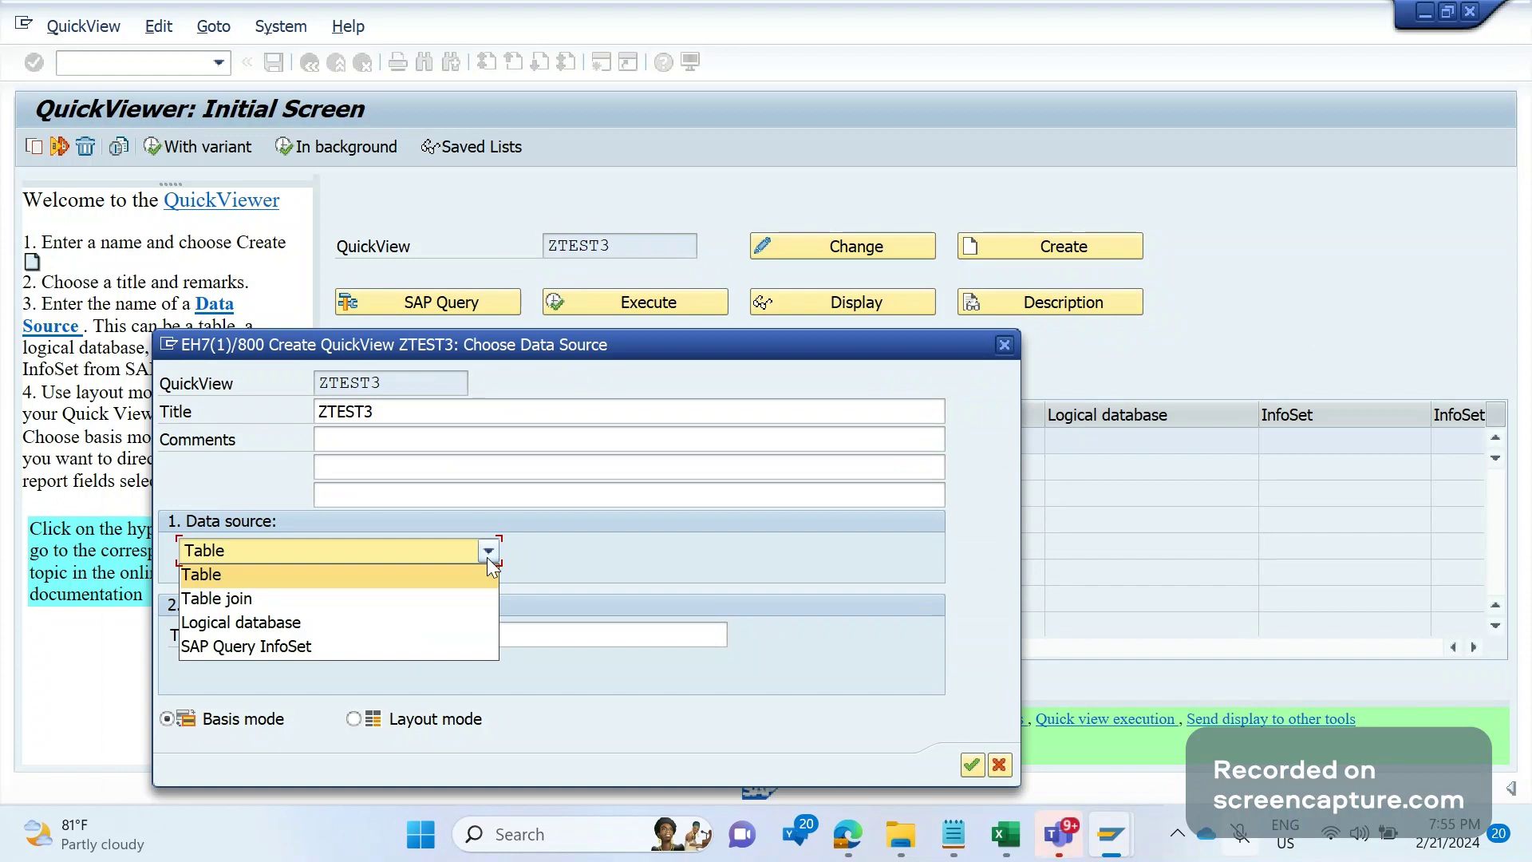
click(353, 599)
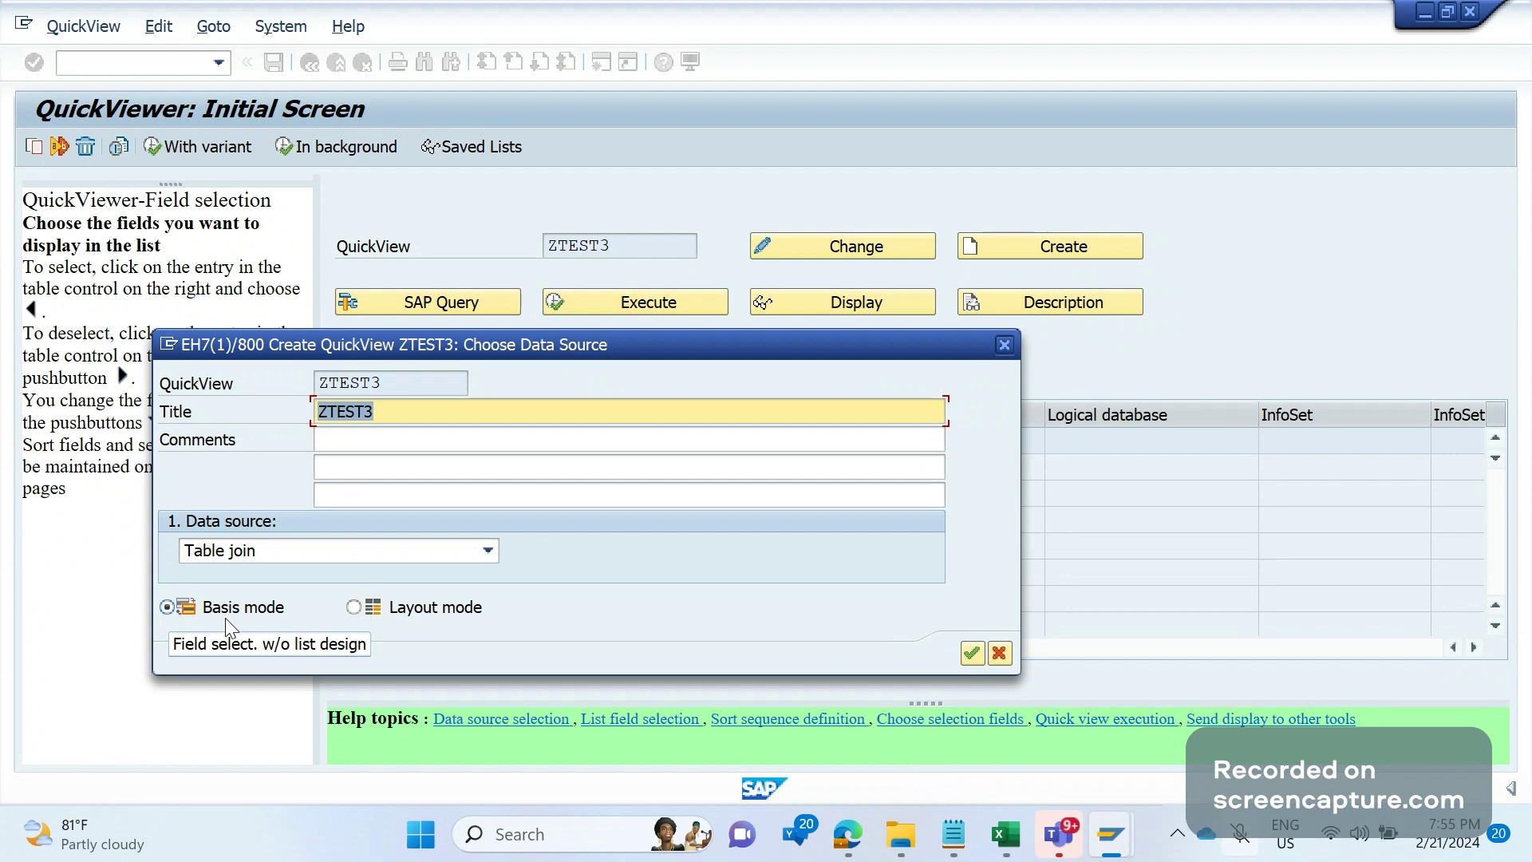
Open a new GUI window and start transaction SE16N in it.
click(169, 346)
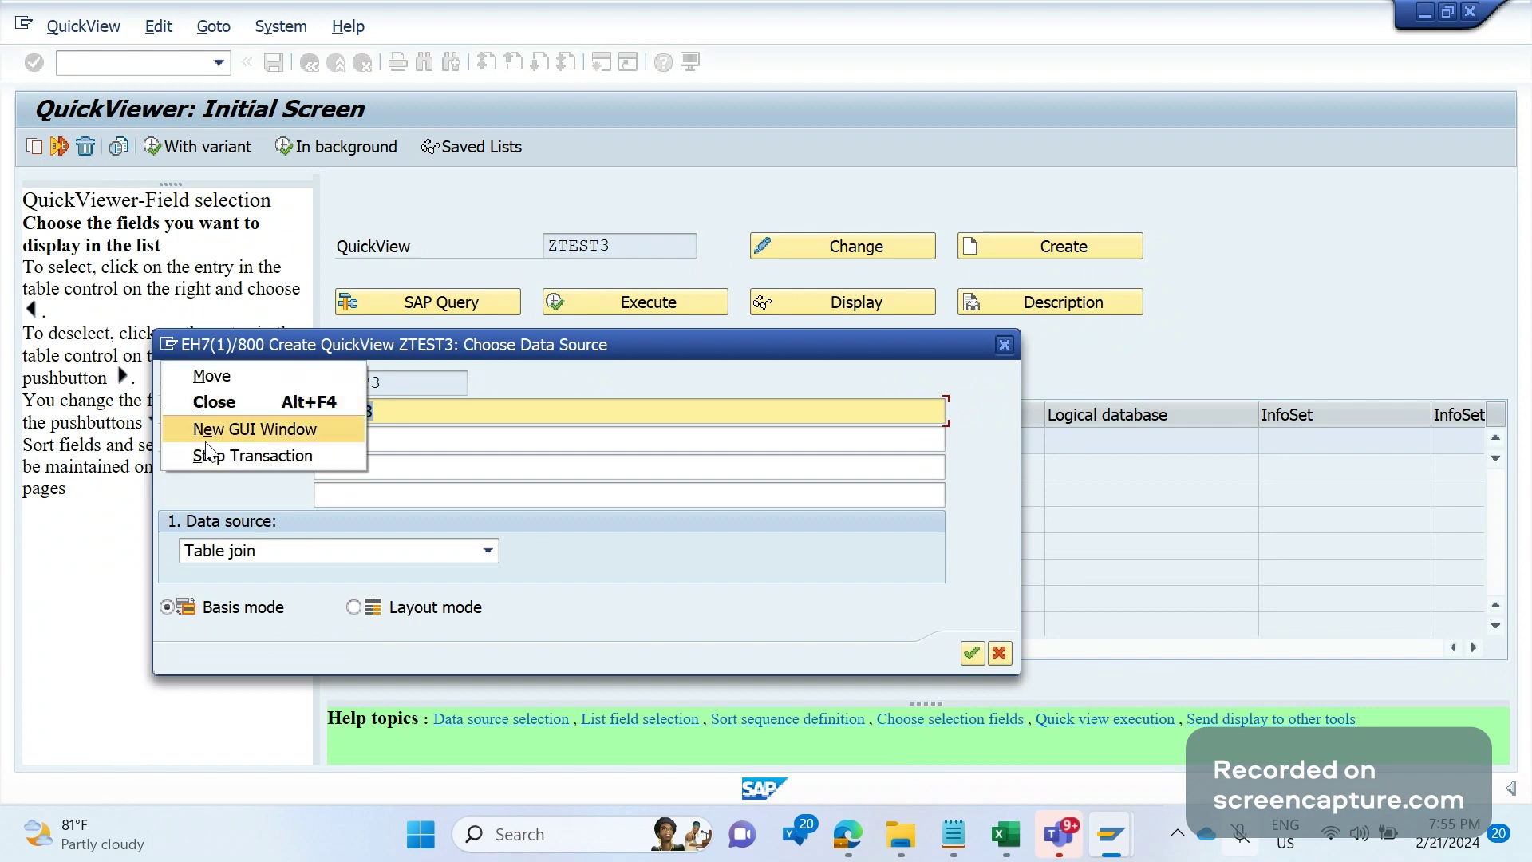
click(213, 435)
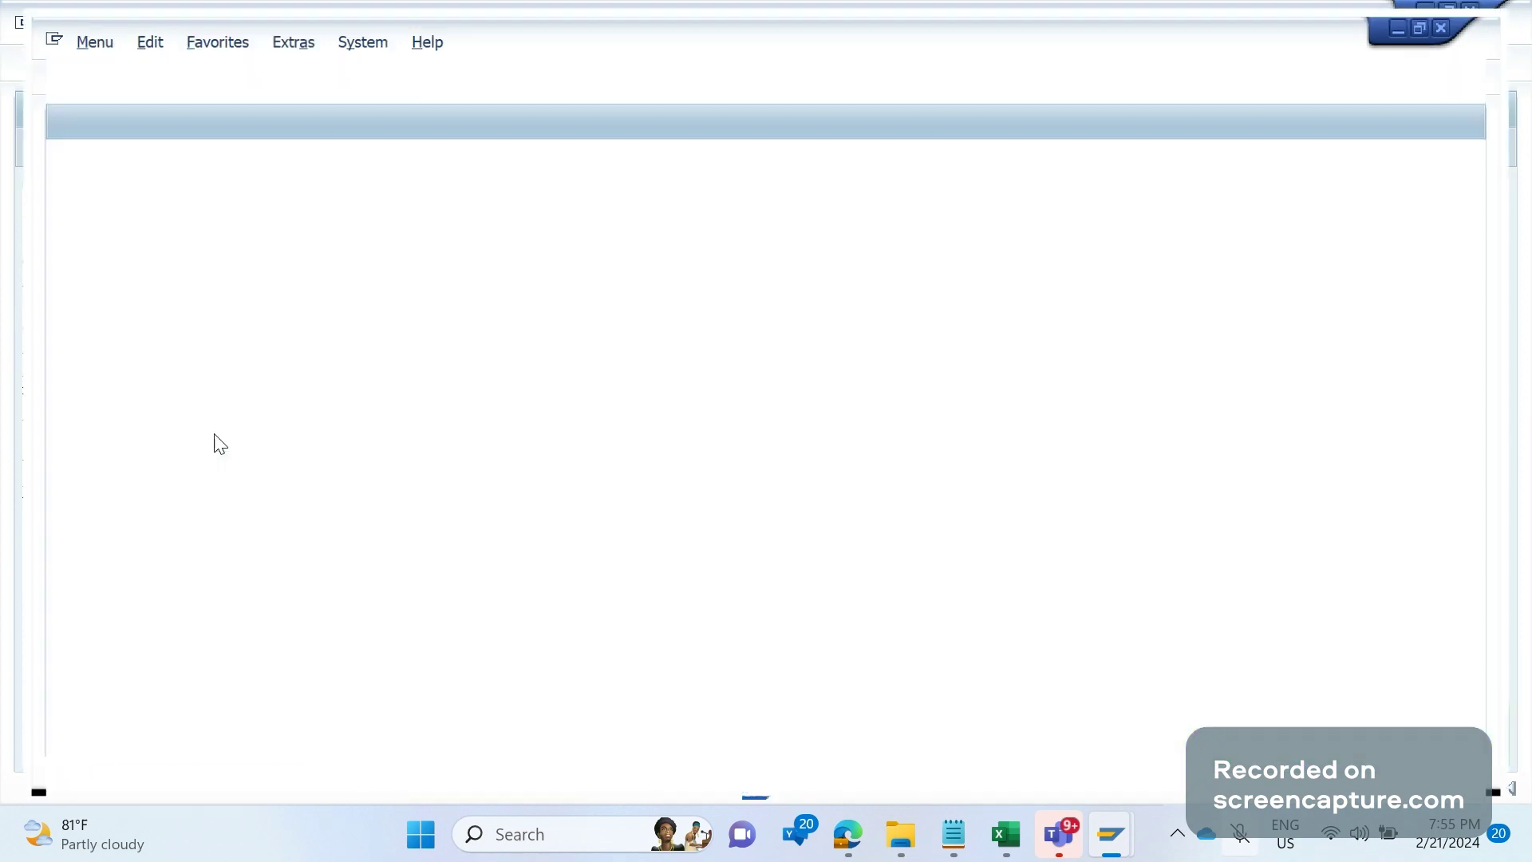
text(SE1)
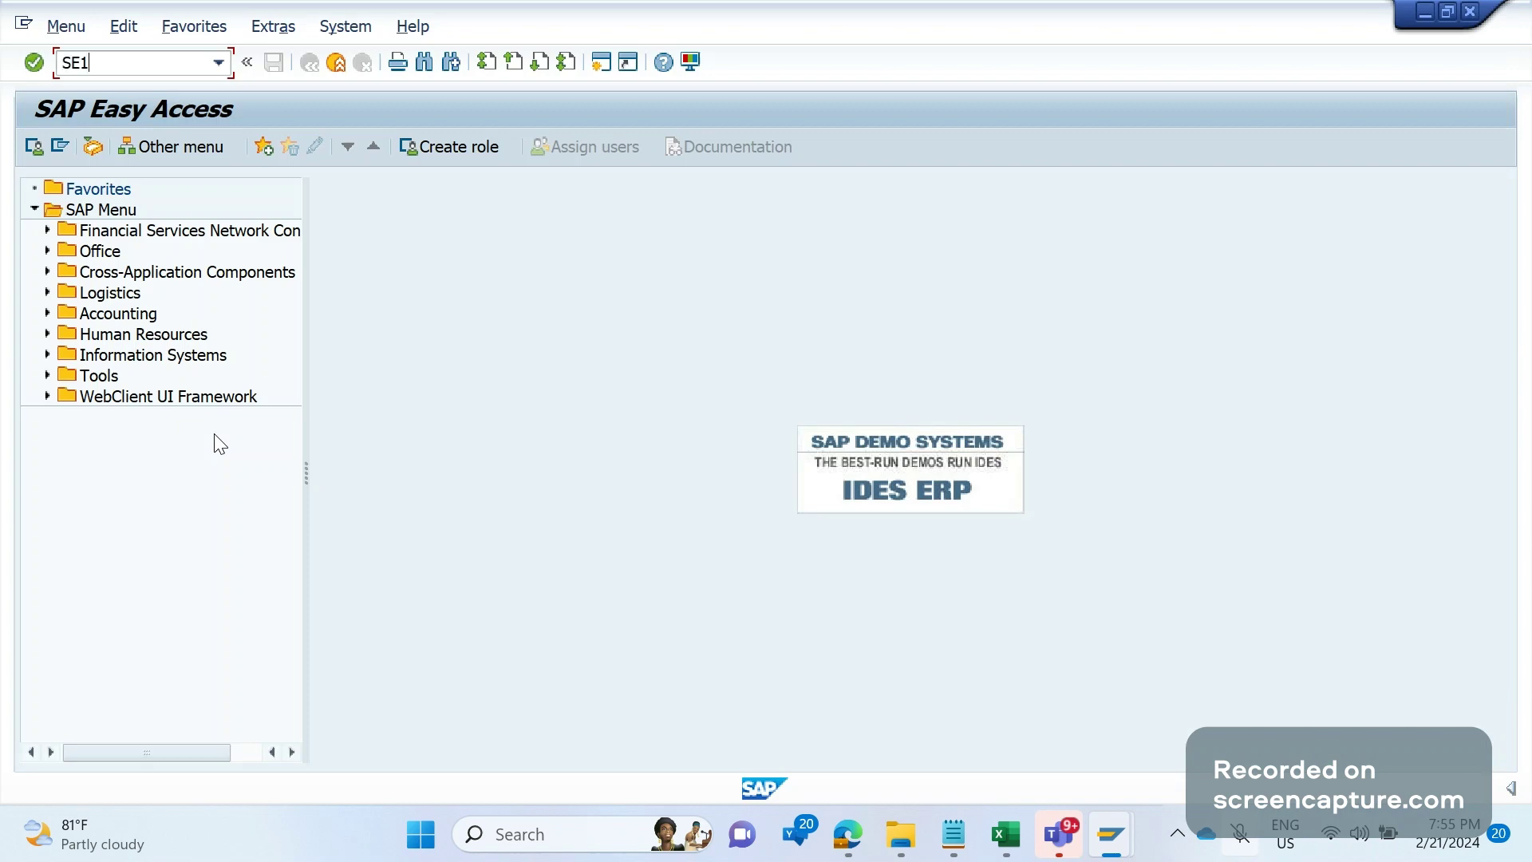
text(6N)
key(Return)
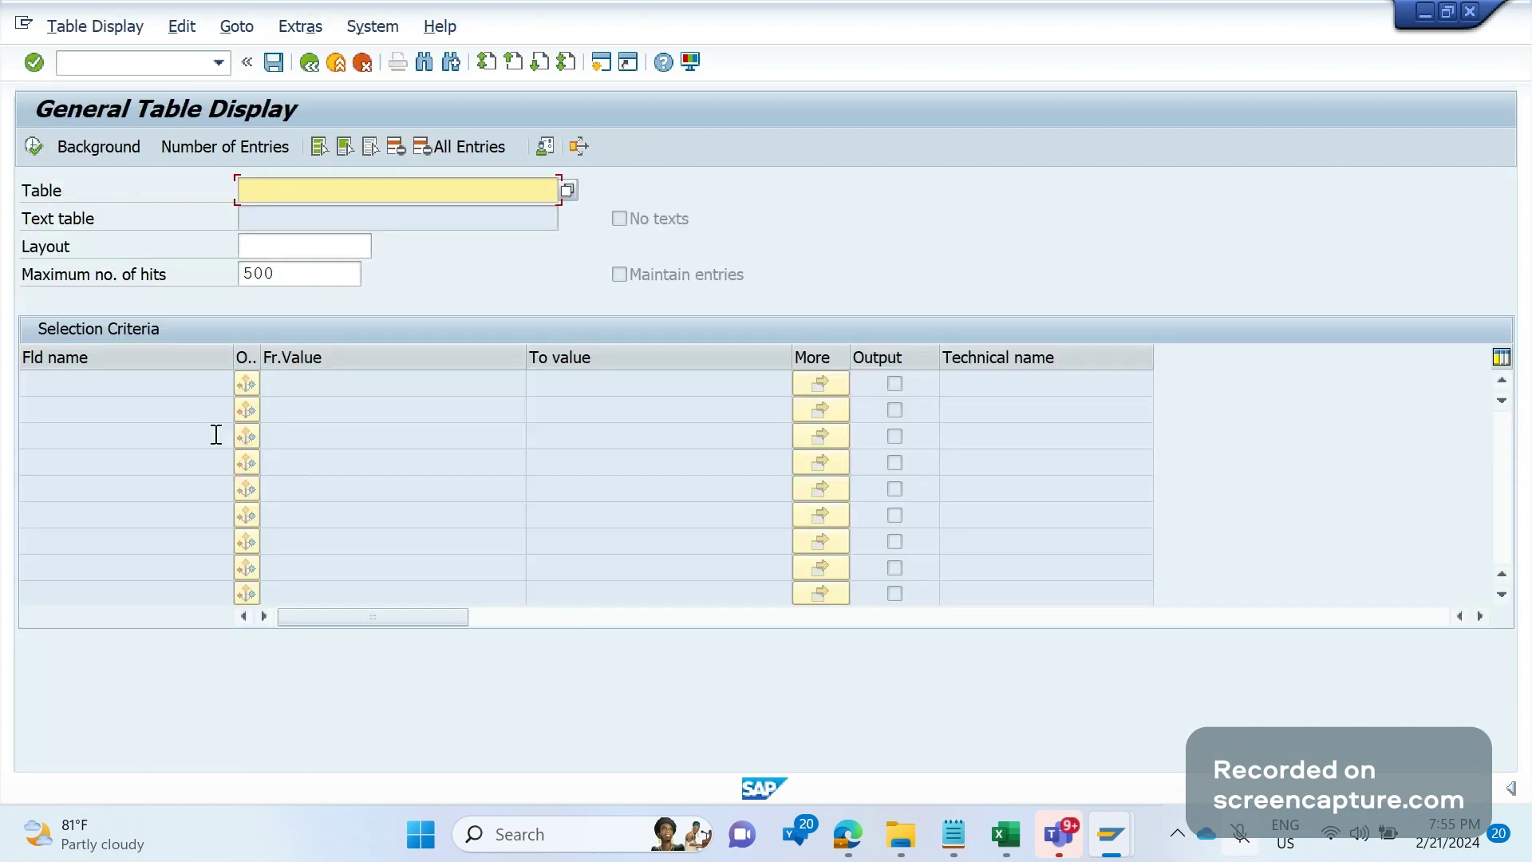
Display the entries of table VBAK with the default selection and expand the system information in the status bar.
text(VBAK)
key(Return)
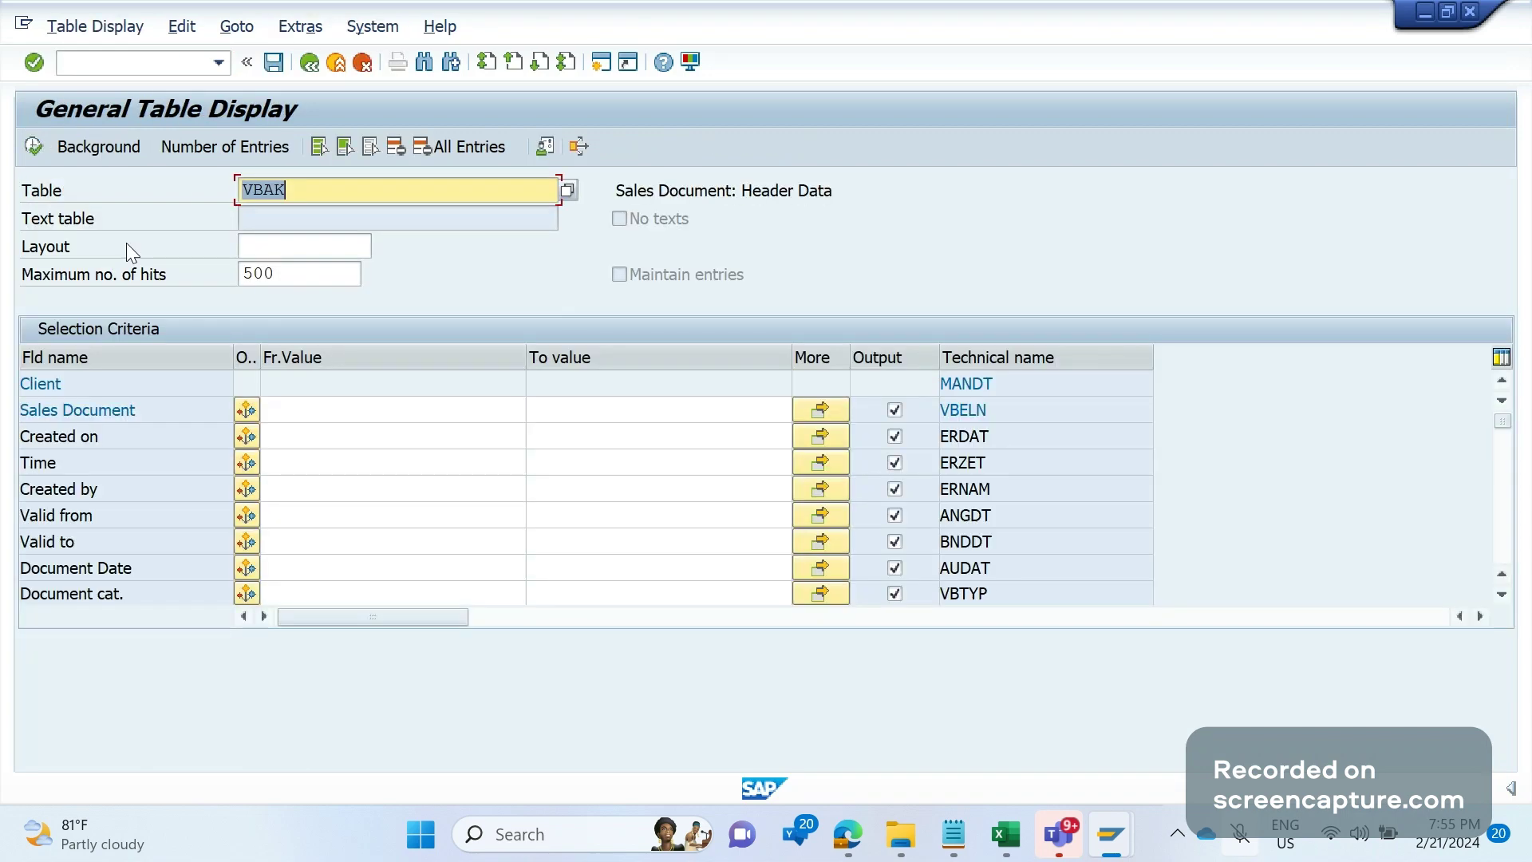
click(33, 146)
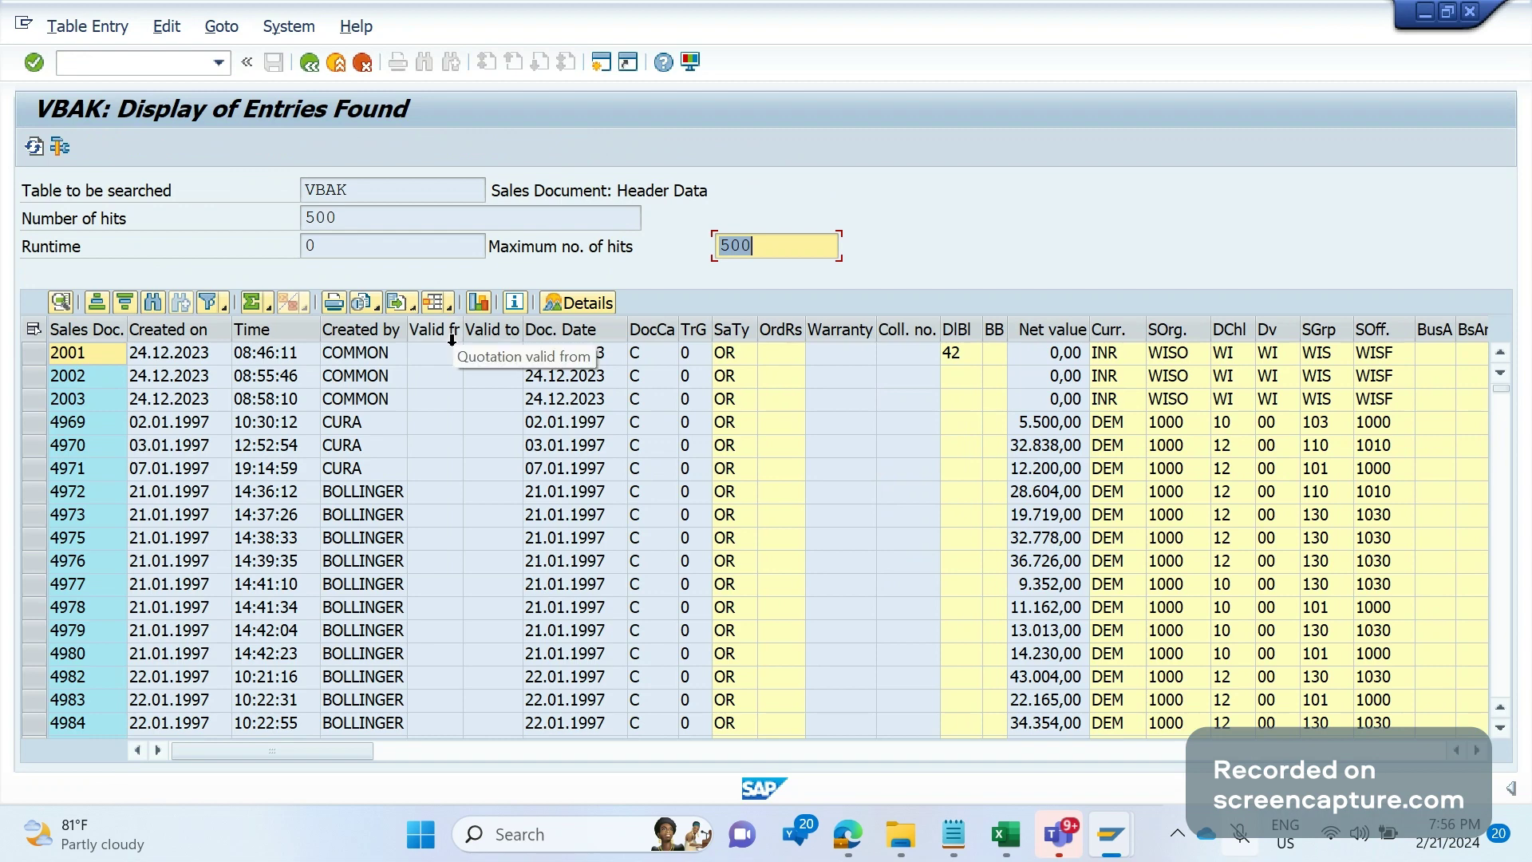
click(1510, 789)
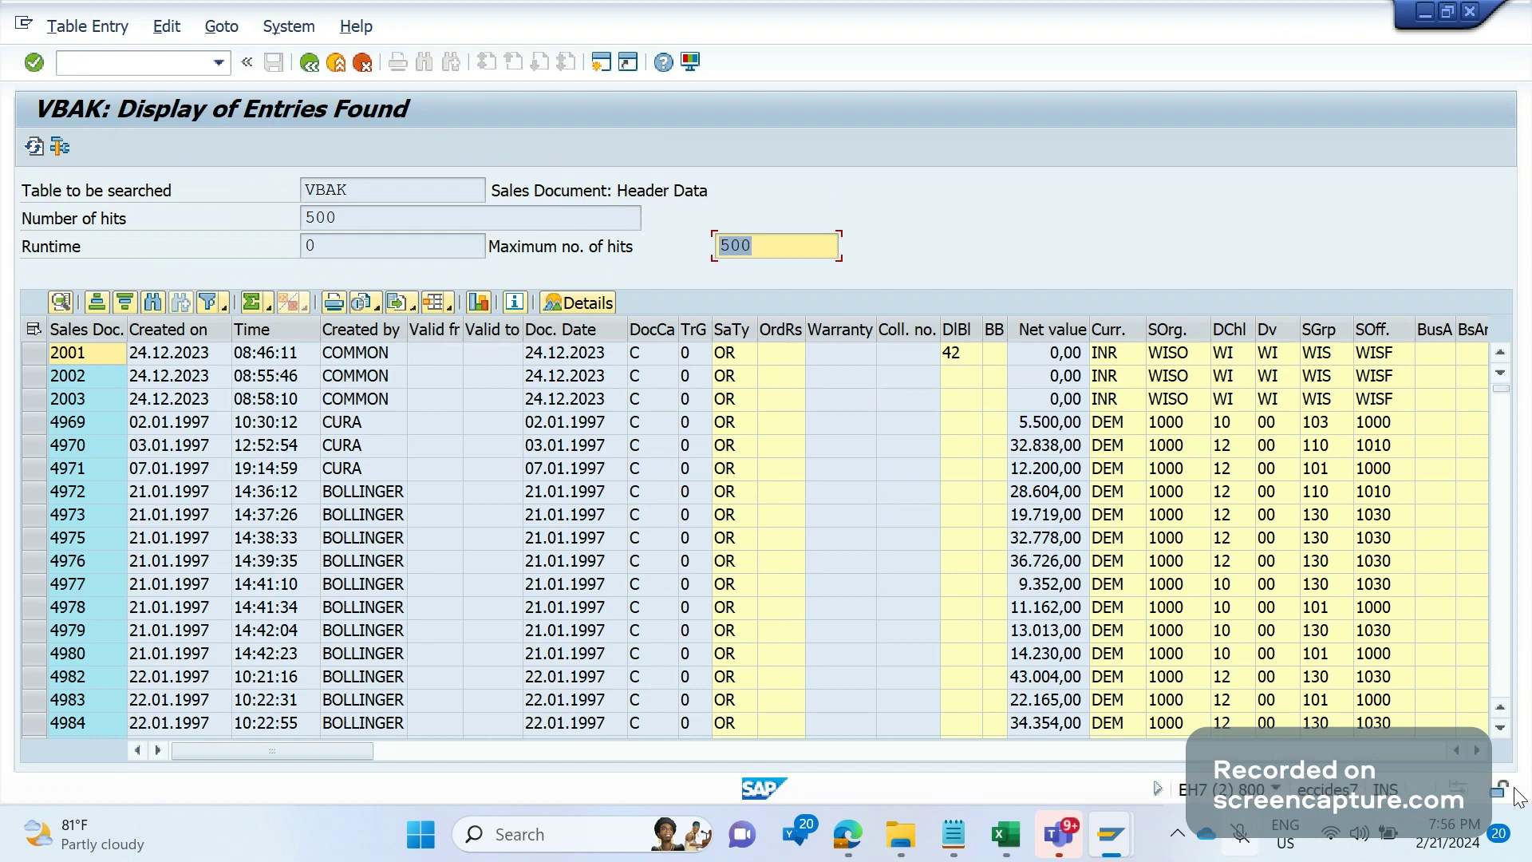
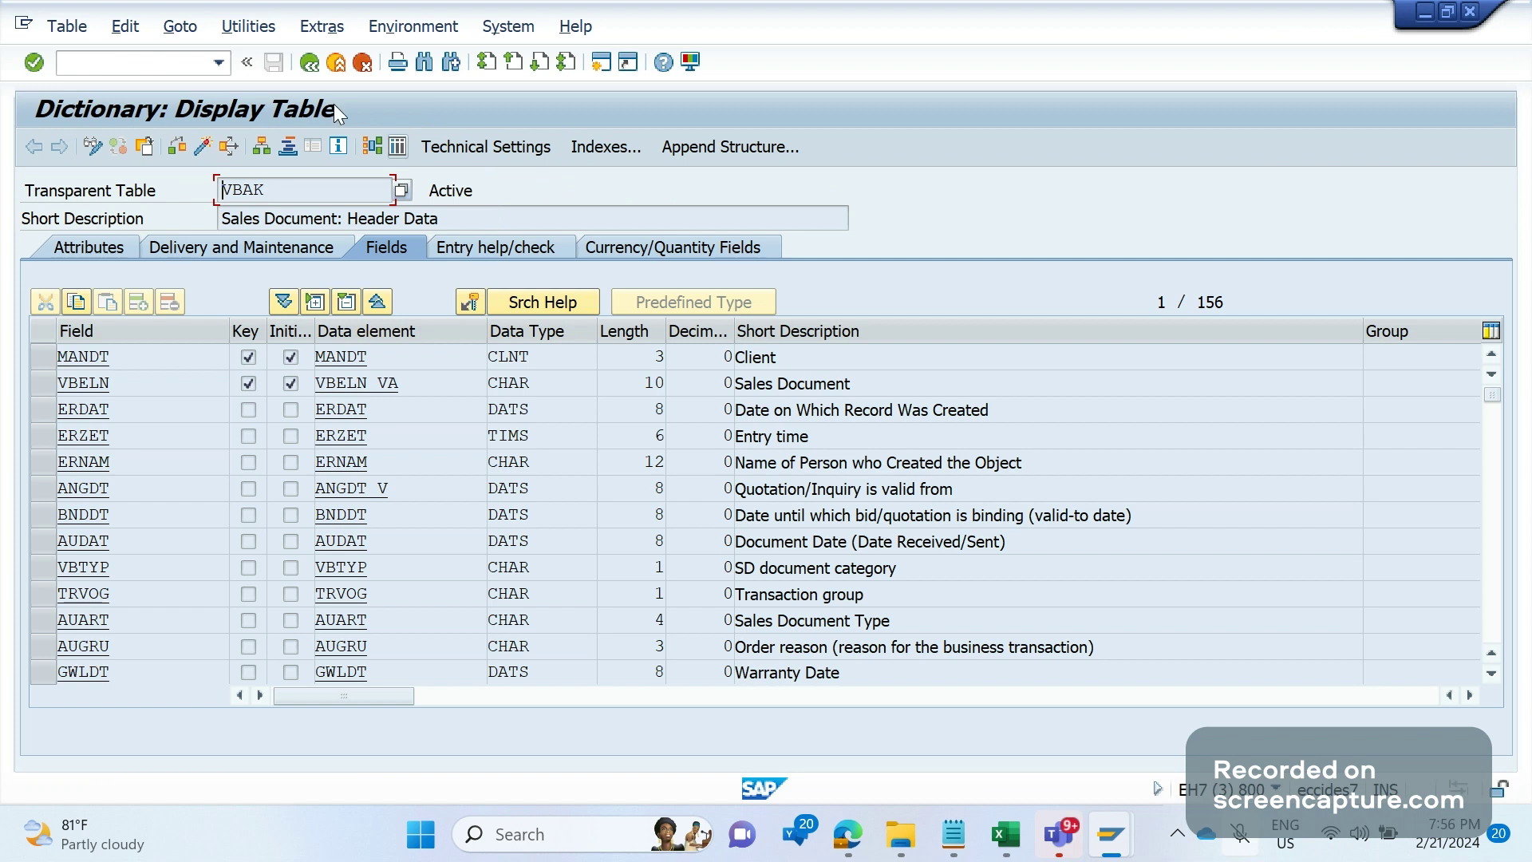
Display the VBAK contents from the dictionary table in the Data Browser and place that window beside the other VBAK list.
click(397, 146)
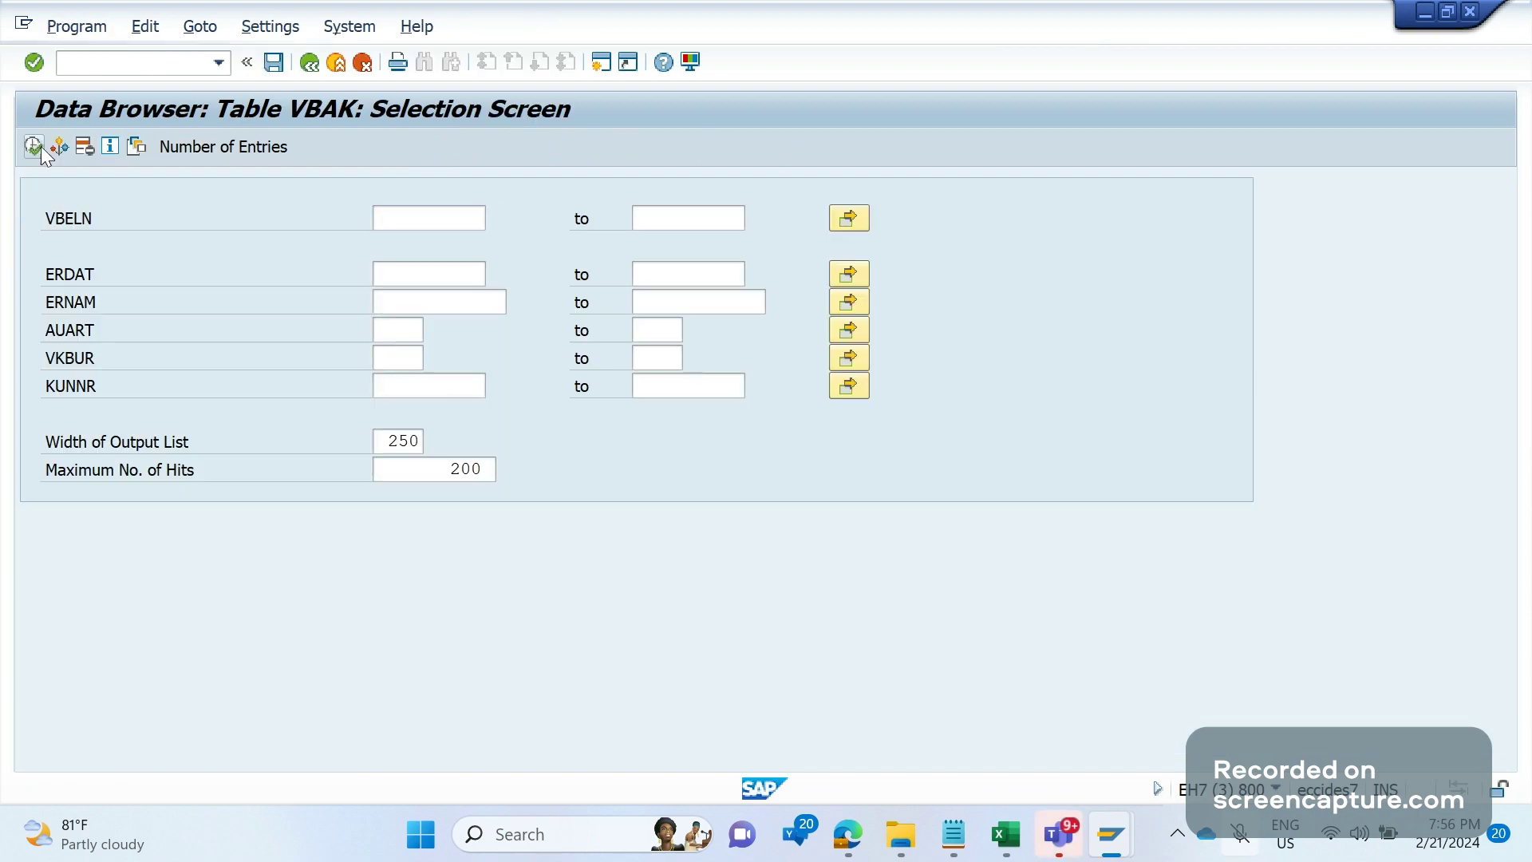
click(41, 148)
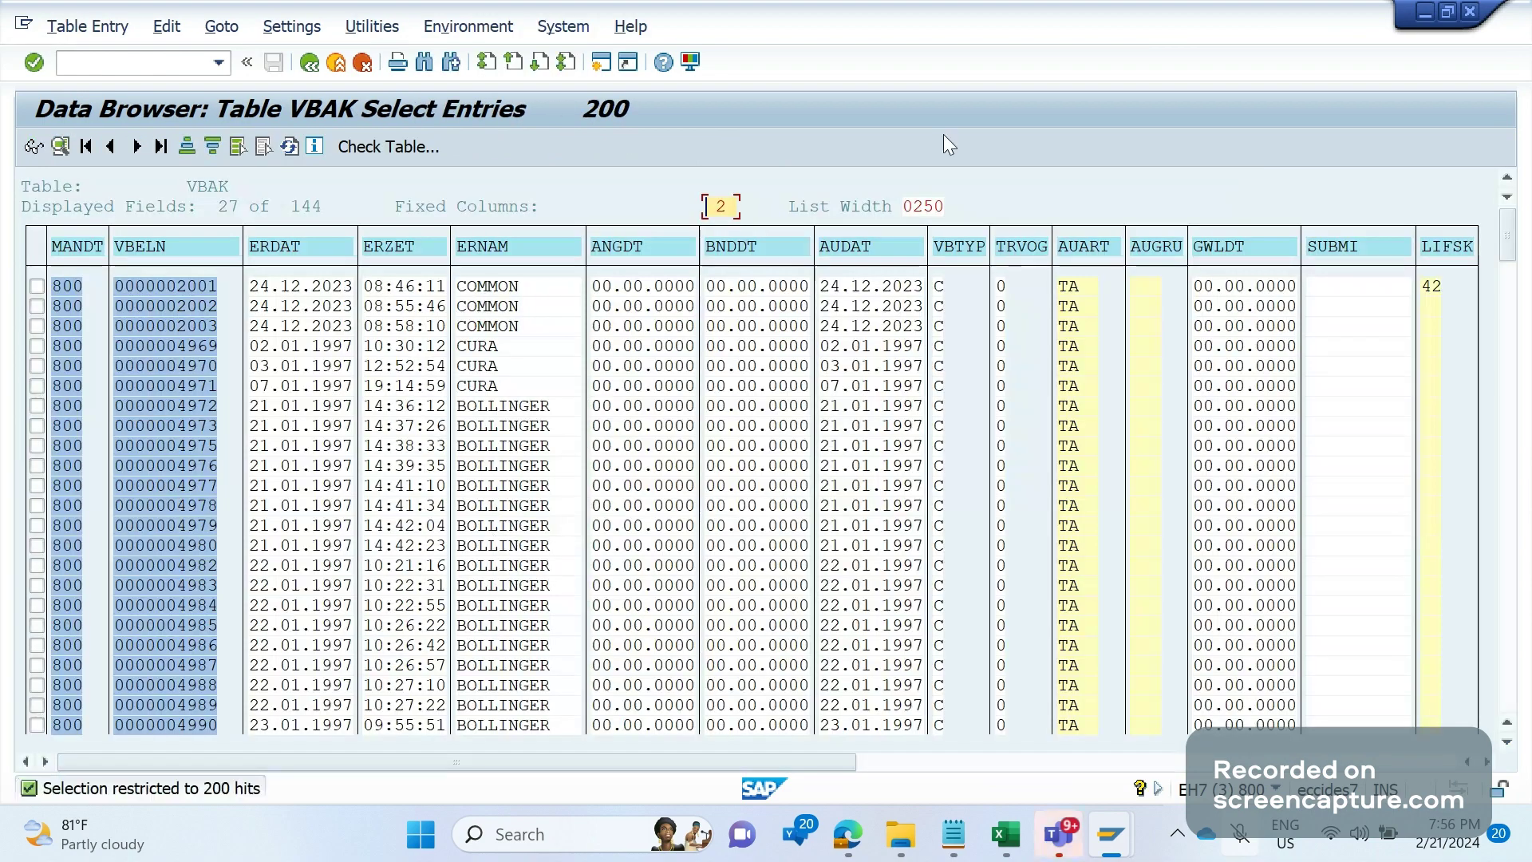
drag(944, 135, 1053, 57)
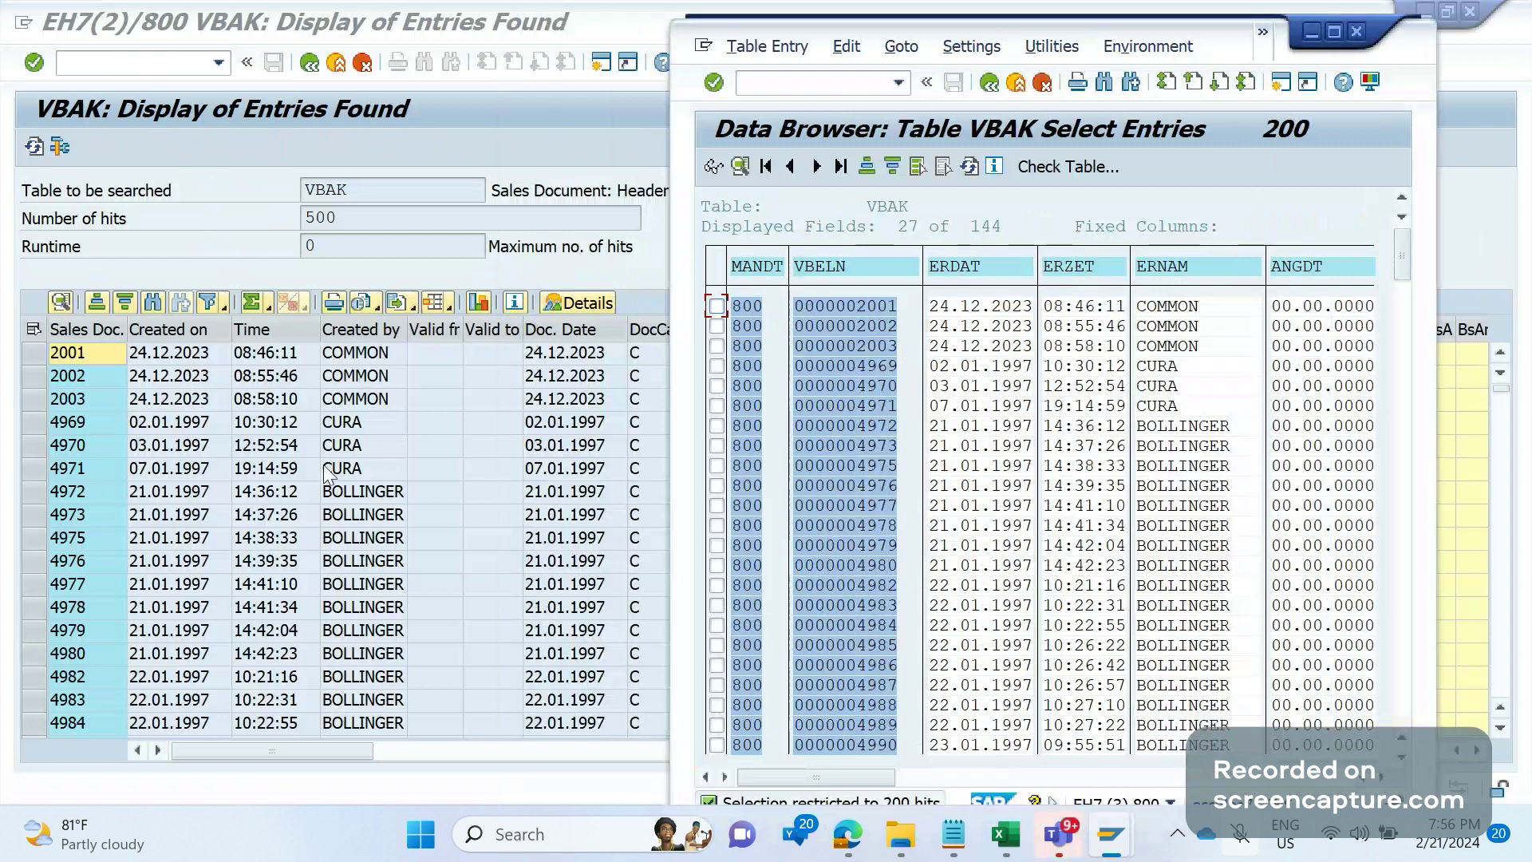
Total the Net value column in the VBAK entries list and look at the list's export options.
click(259, 424)
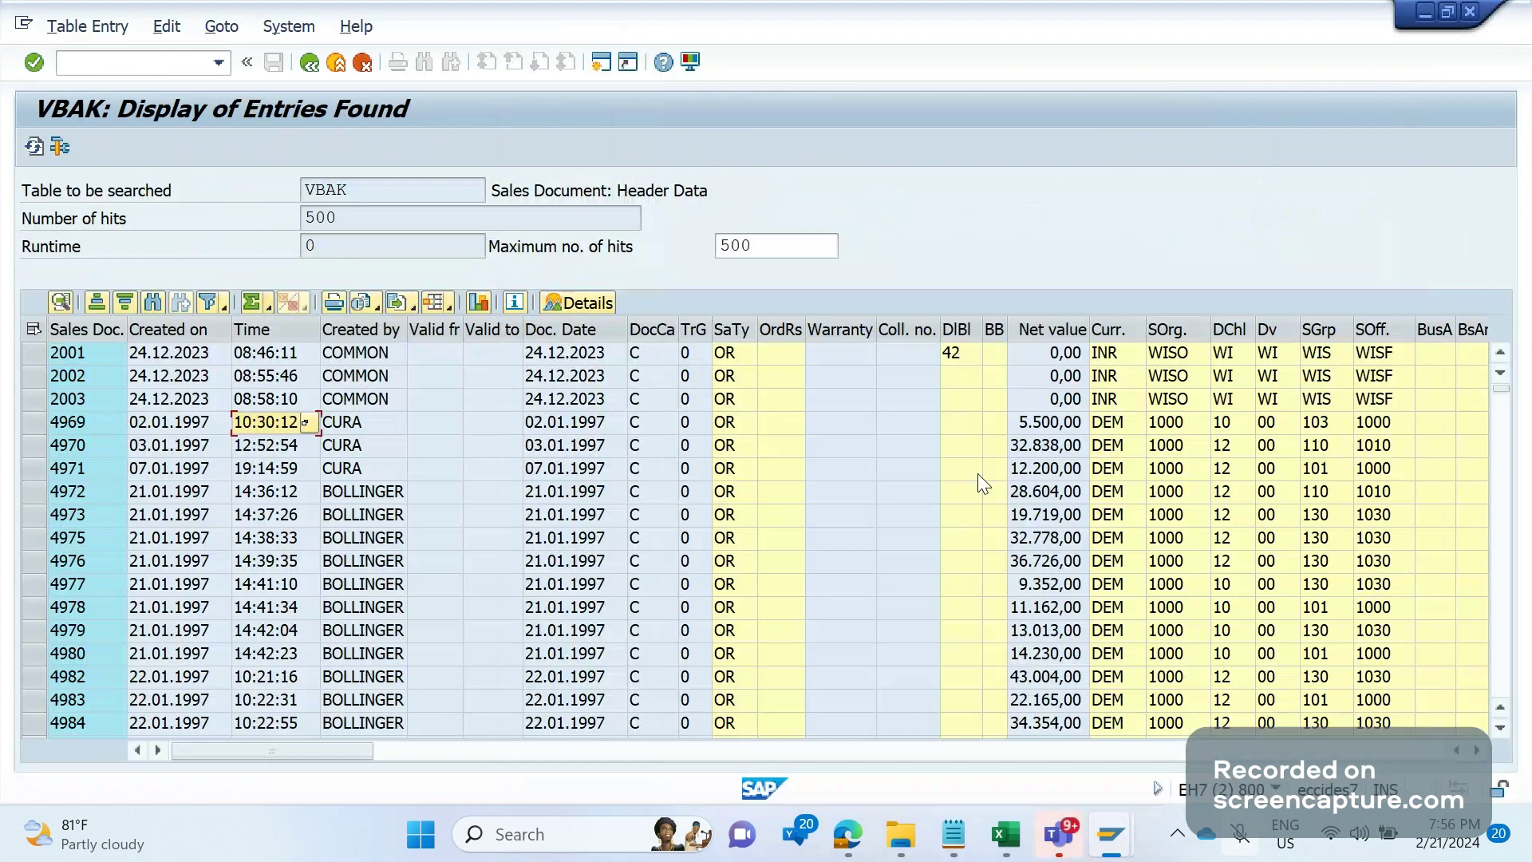
click(1055, 328)
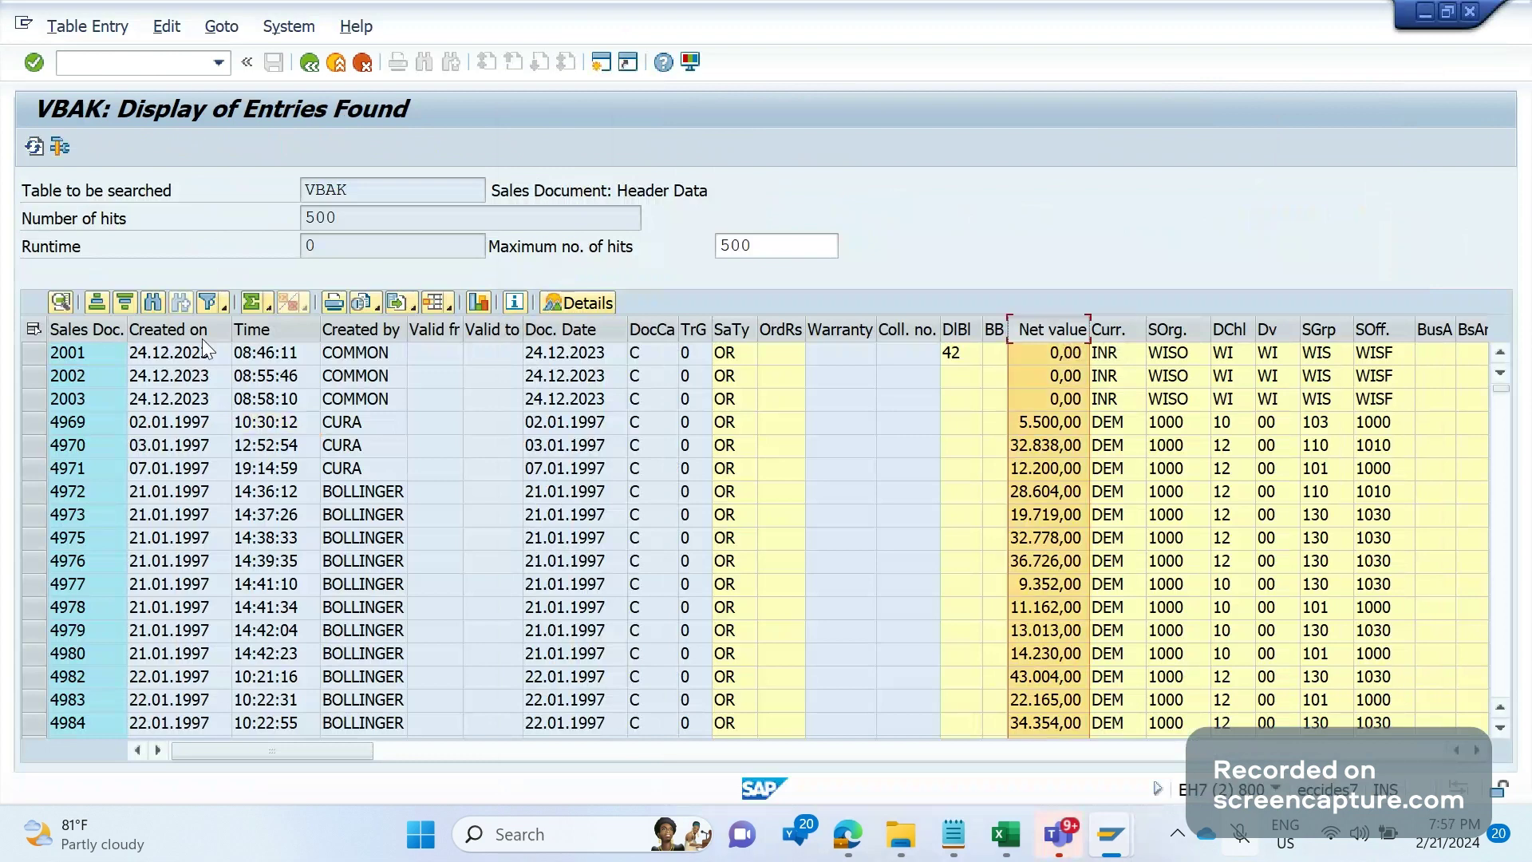
click(252, 304)
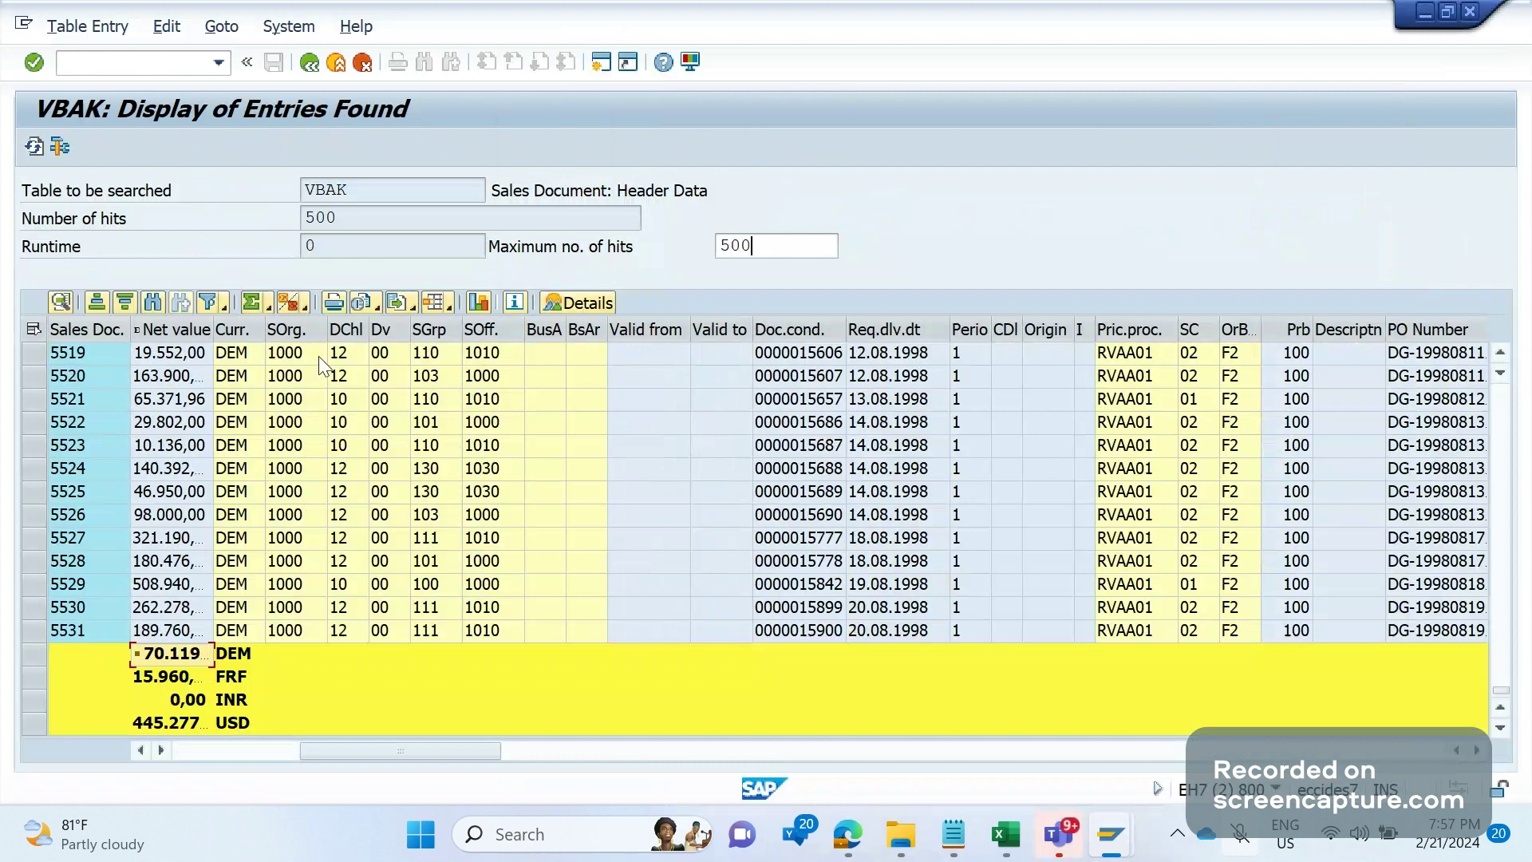
click(412, 309)
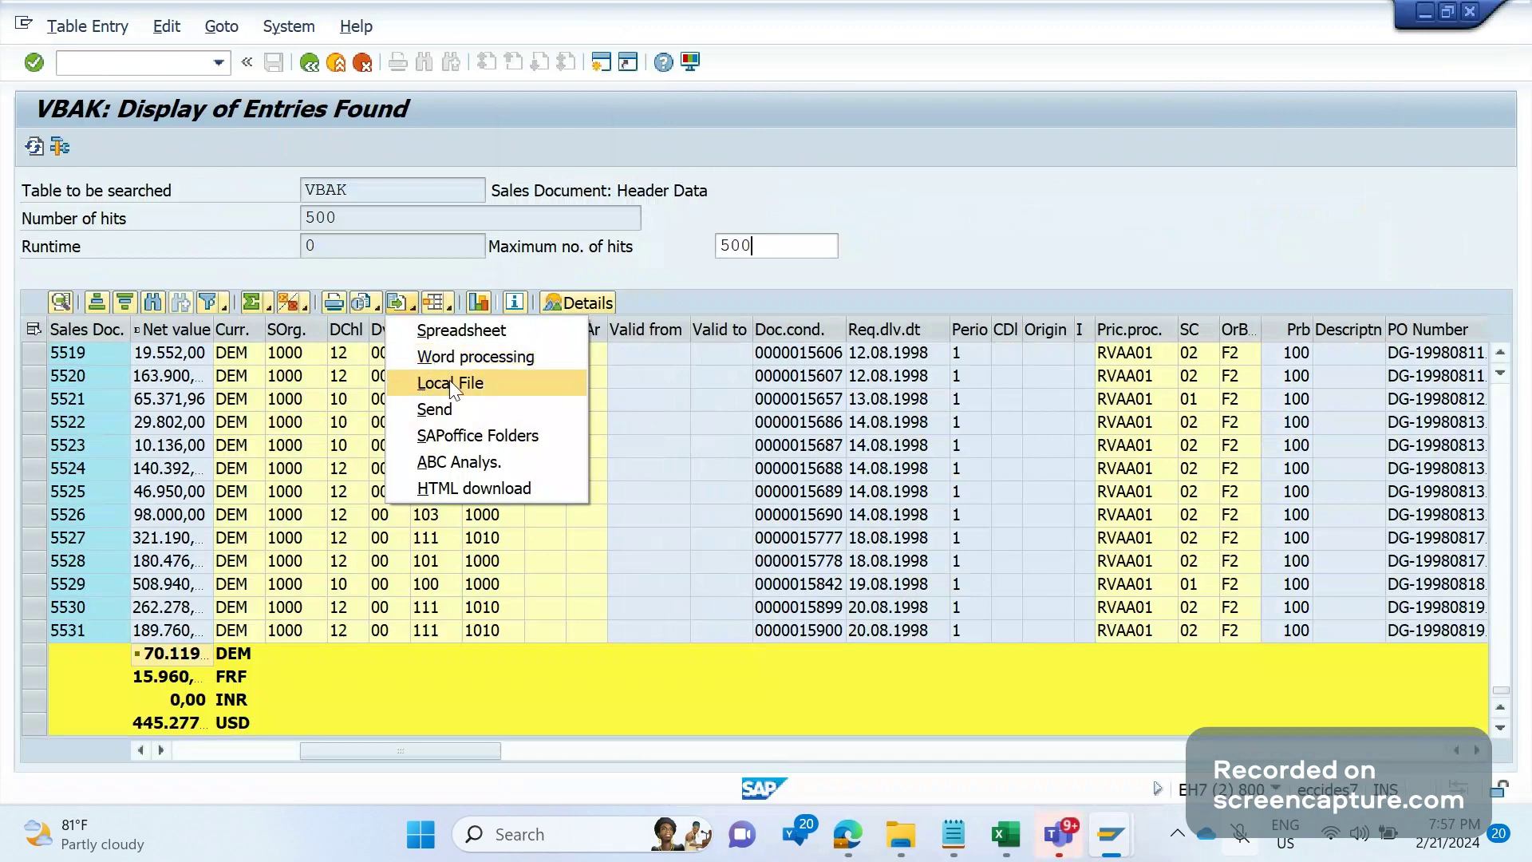
click(612, 420)
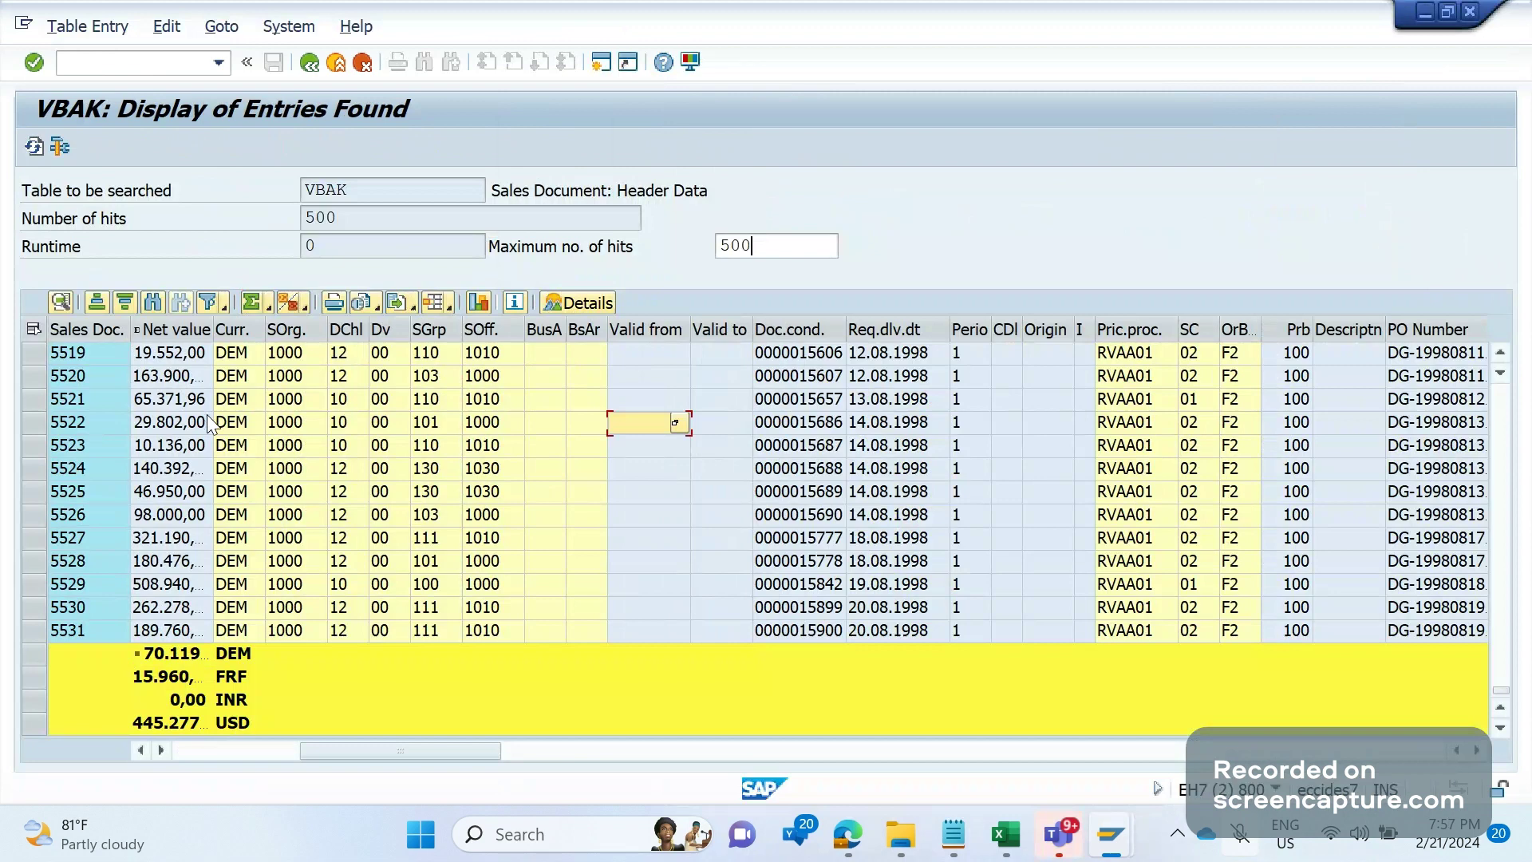
Maximize the Data Browser window for VBAK, and switch back to the QuickView ZTEST3 creation window.
key(alt+Tab)
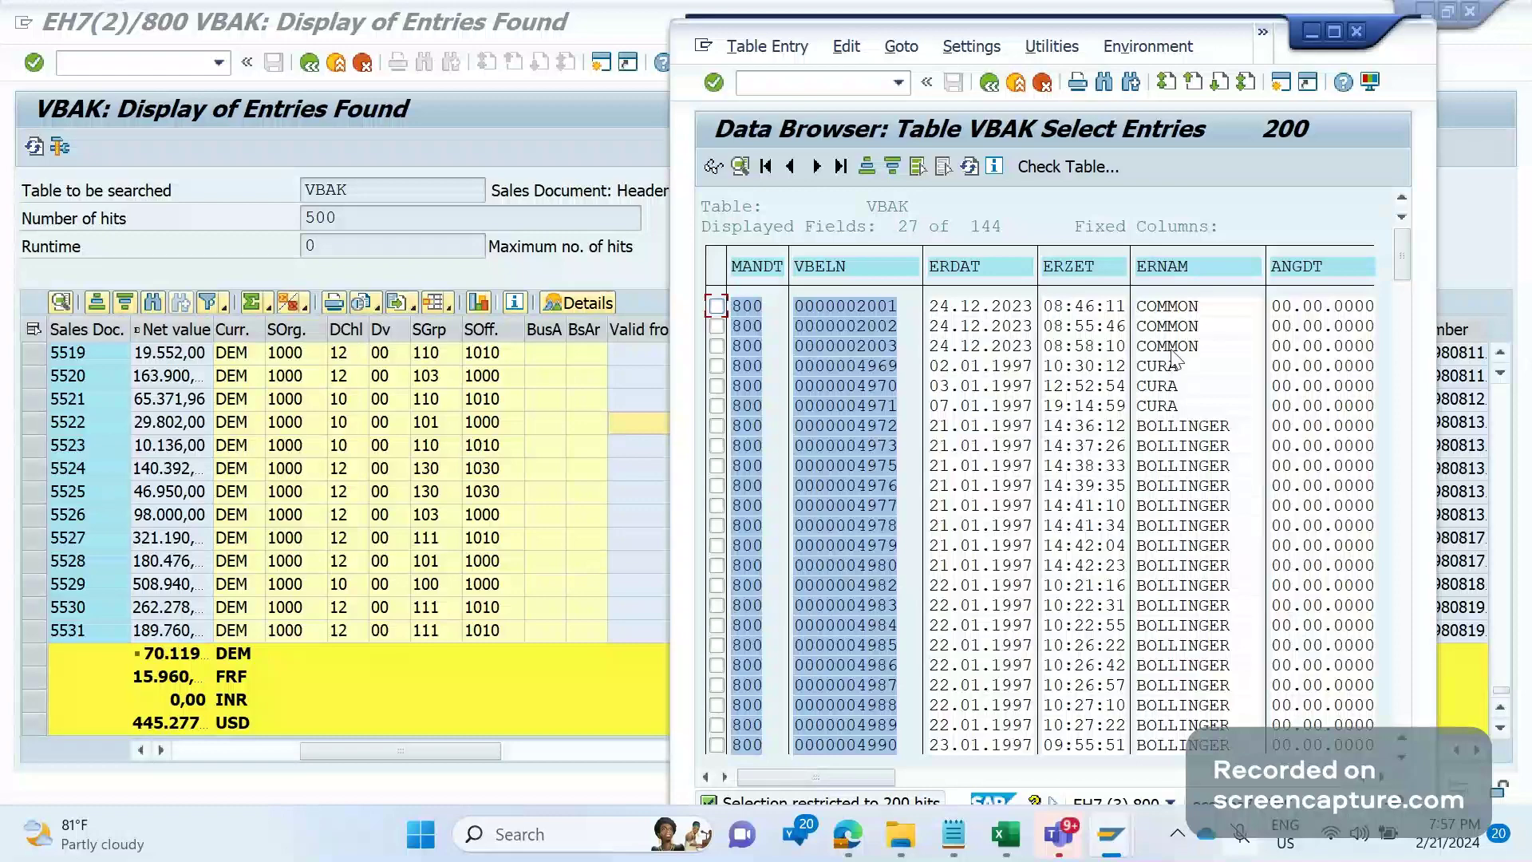
click(1334, 31)
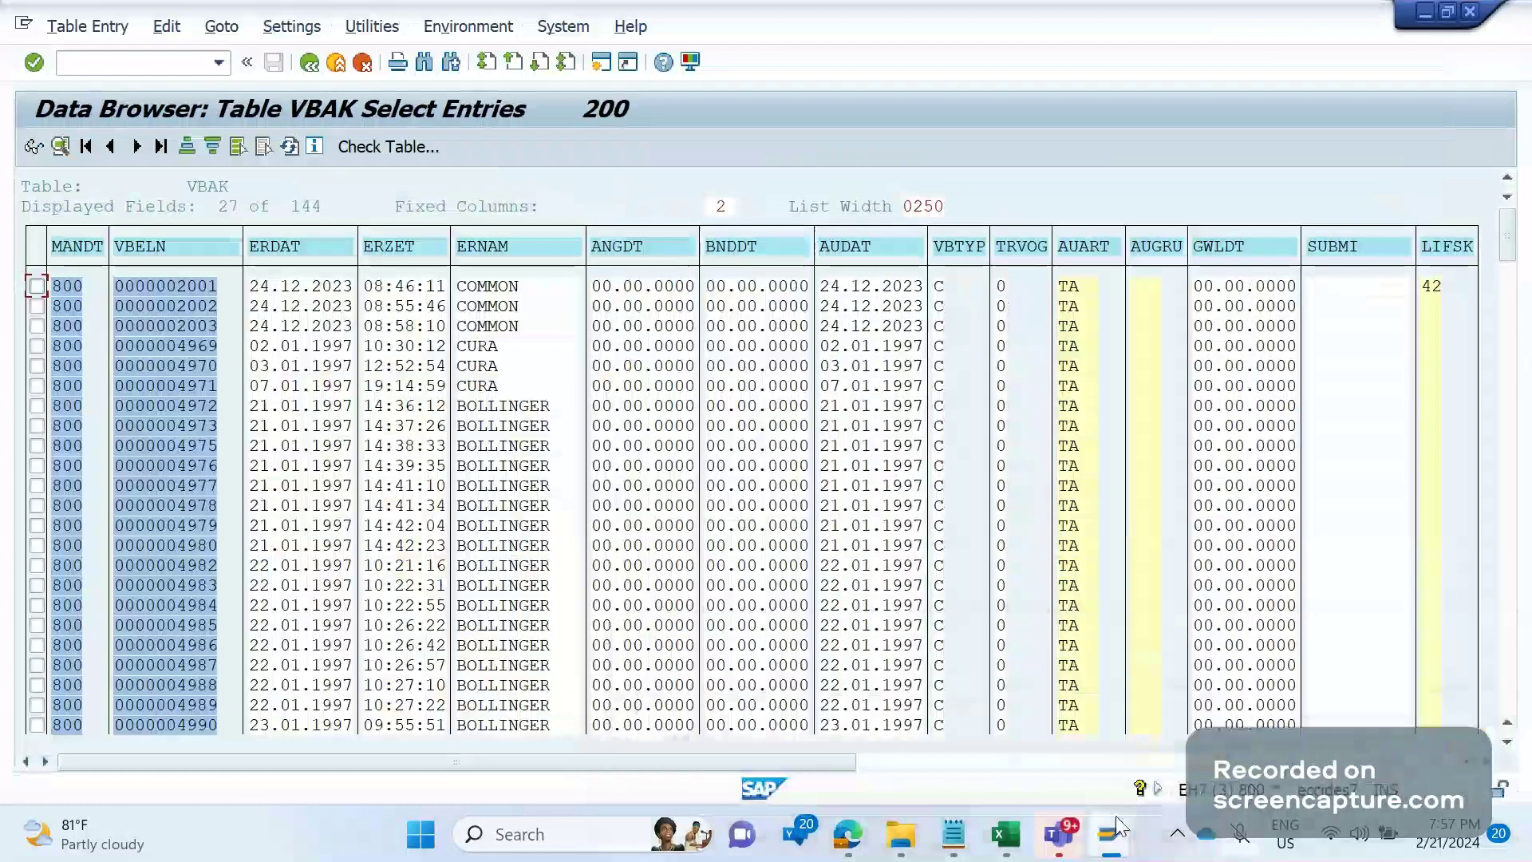
mouse_move(1115, 816)
click(929, 711)
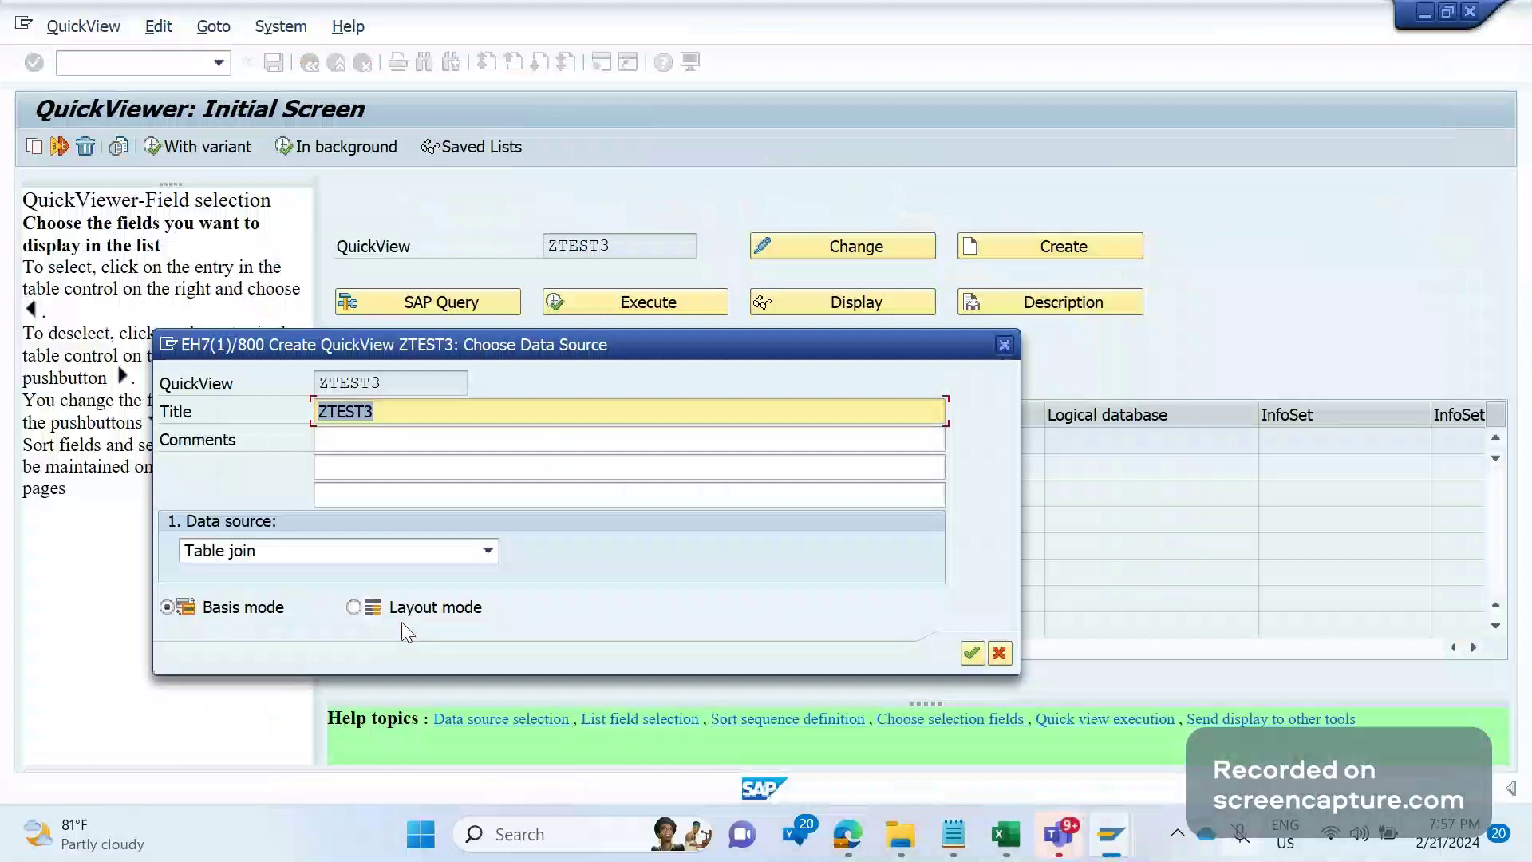
Confirm the Table join data source in basis mode and add table VBRK to the join.
click(972, 652)
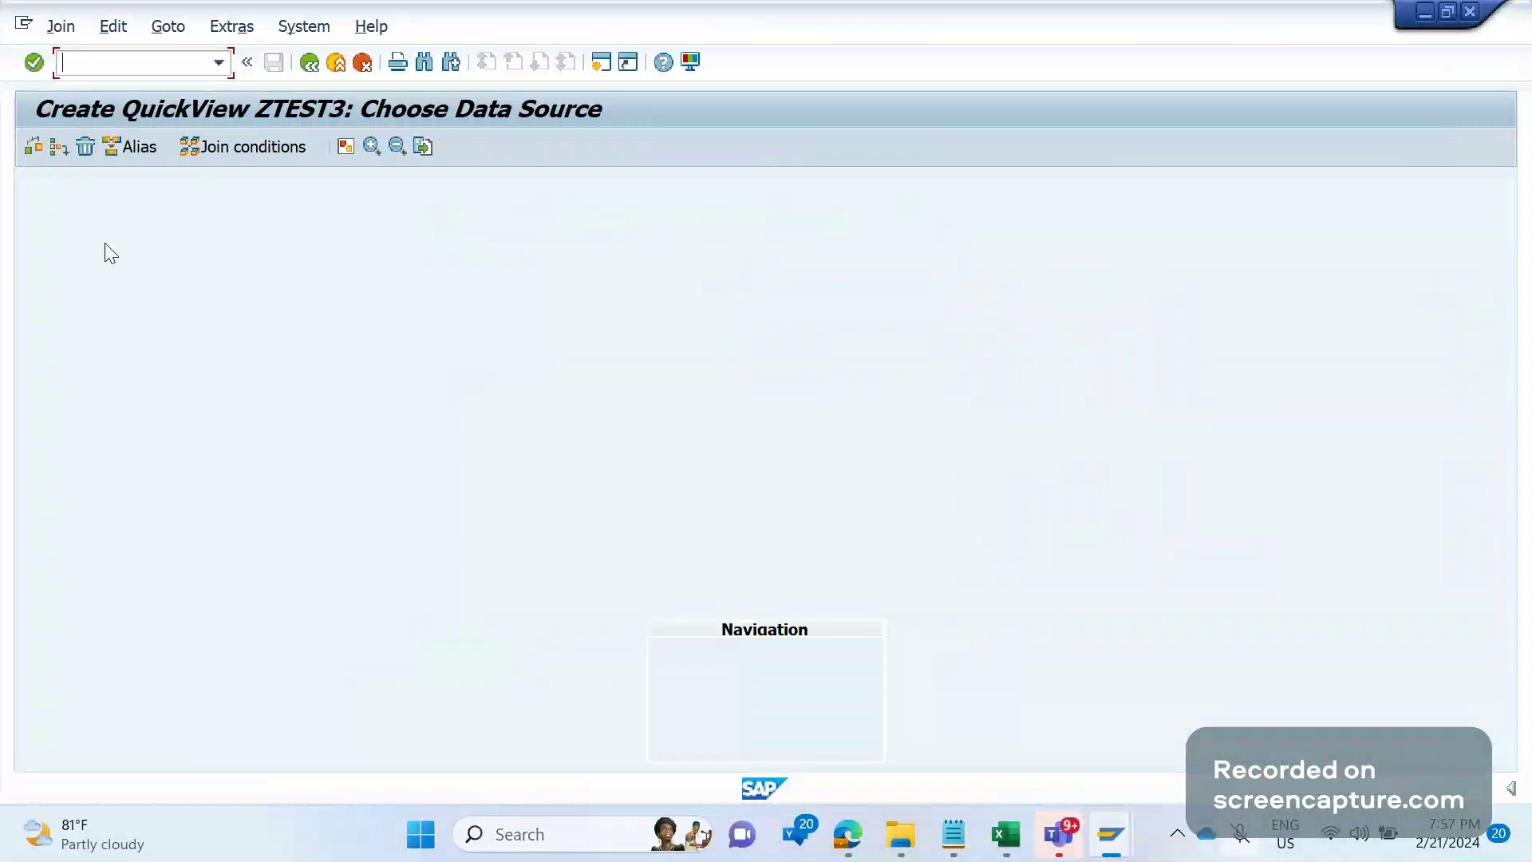
click(63, 158)
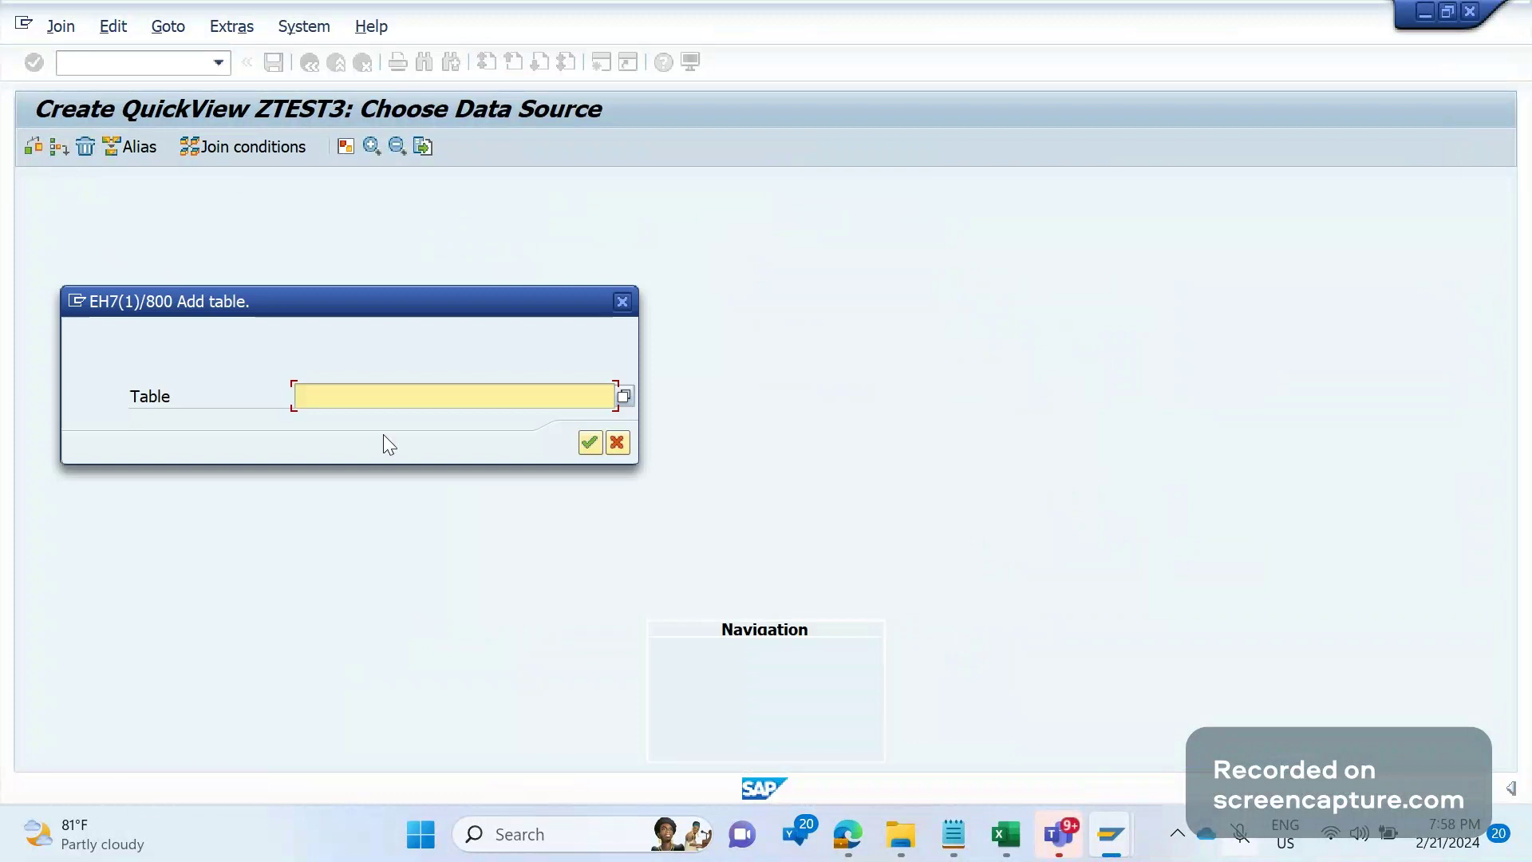
text(VBRK)
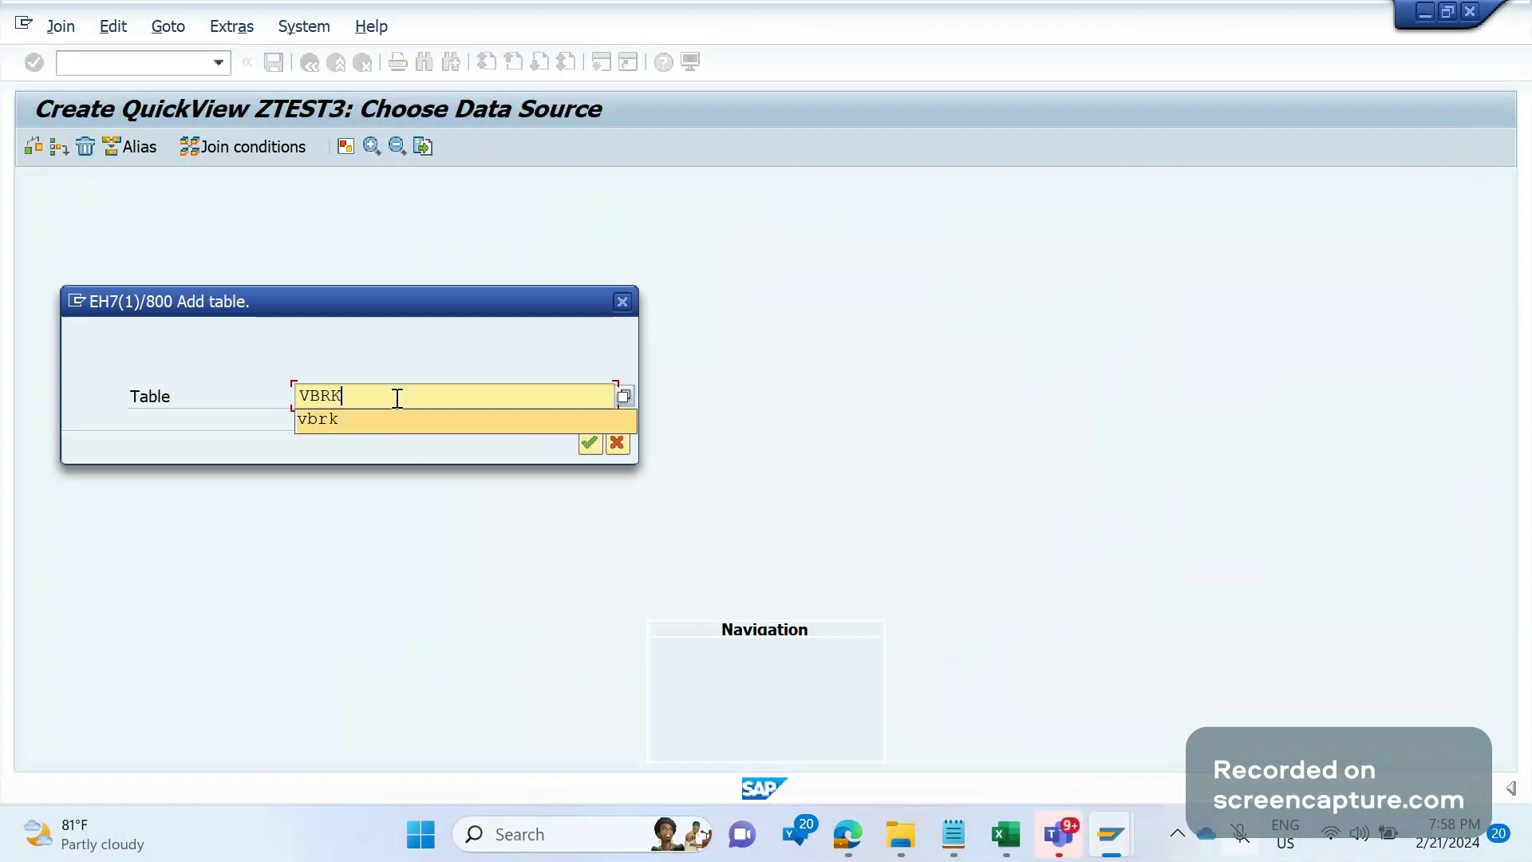
click(503, 423)
click(585, 447)
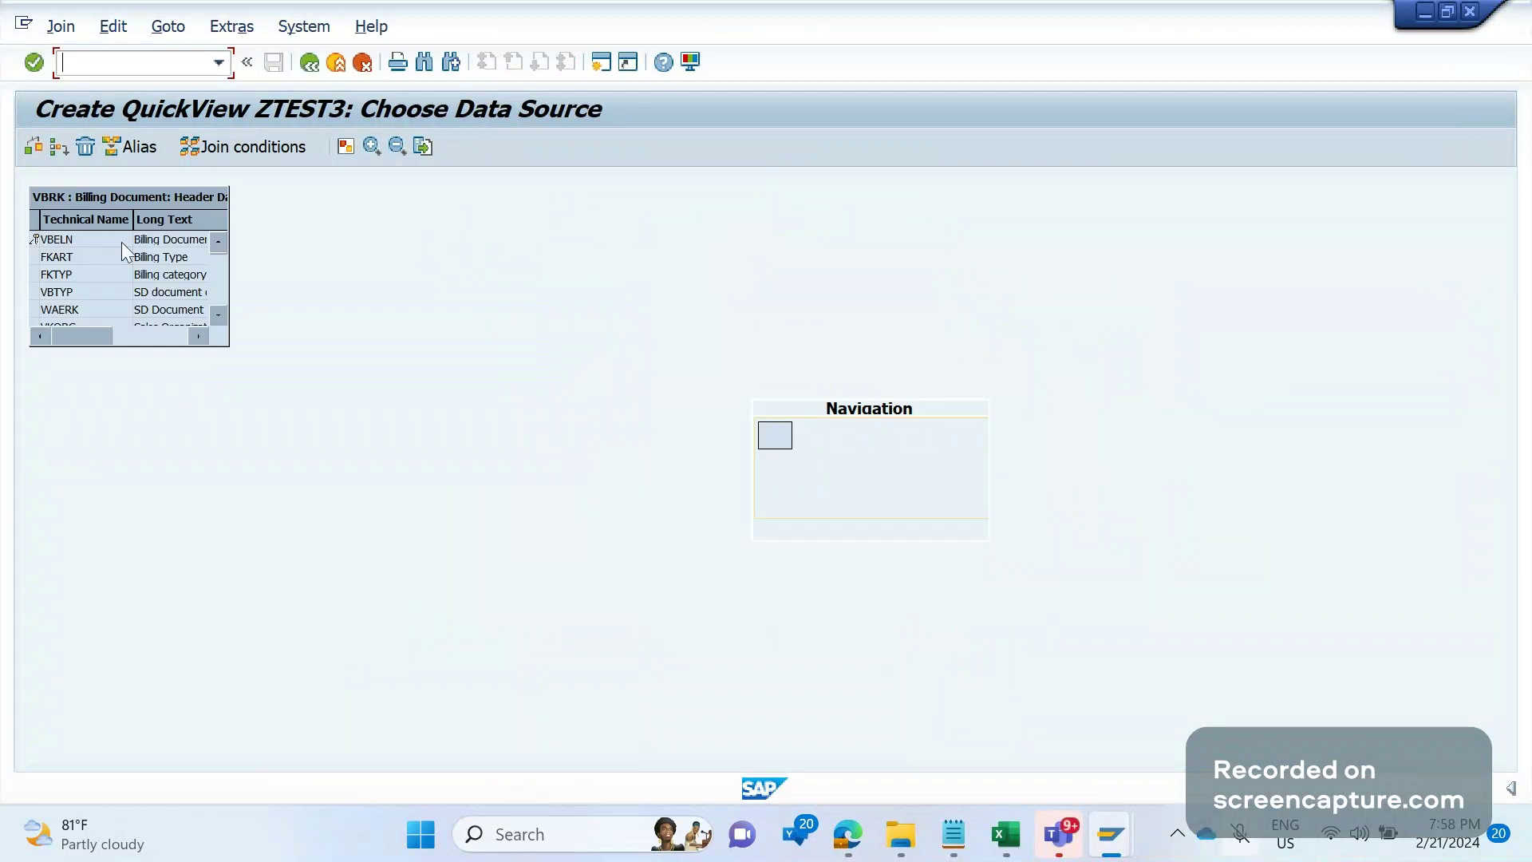
Add the billing item table VBRP to the join.
click(64, 147)
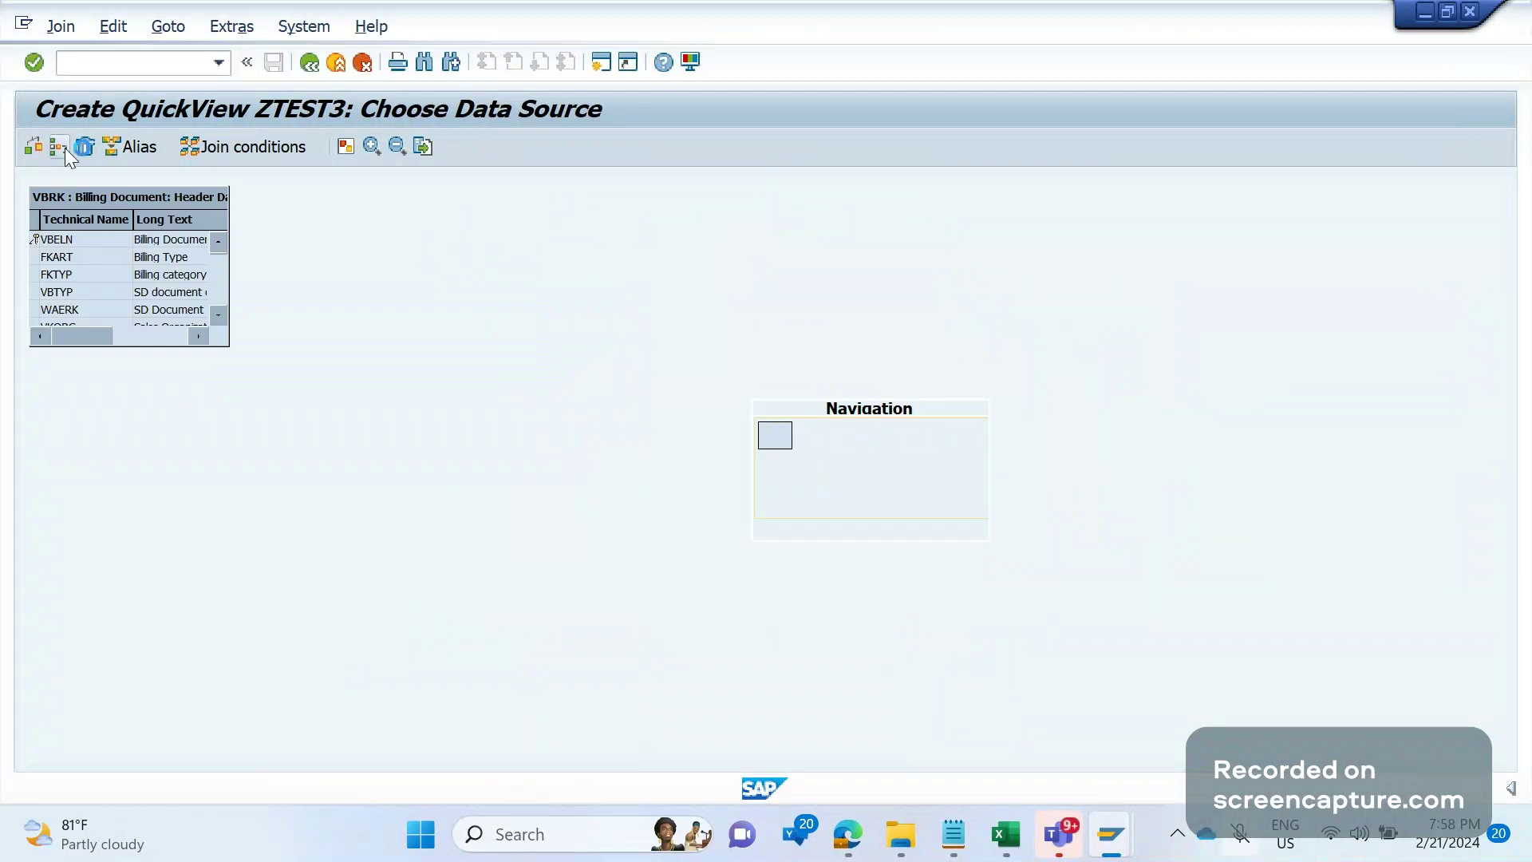
text(VBR)
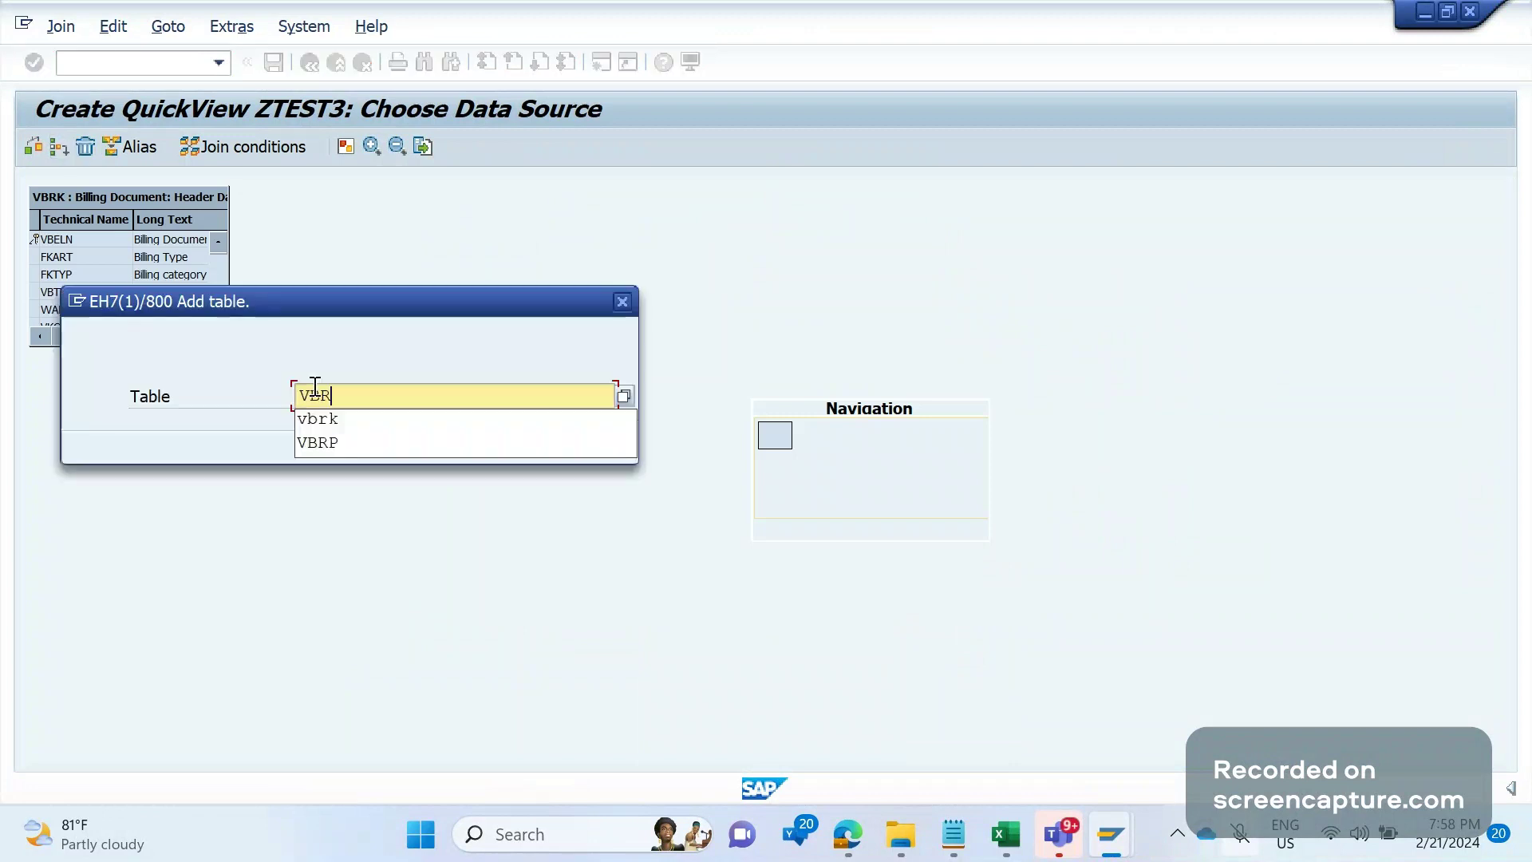
click(415, 443)
click(591, 453)
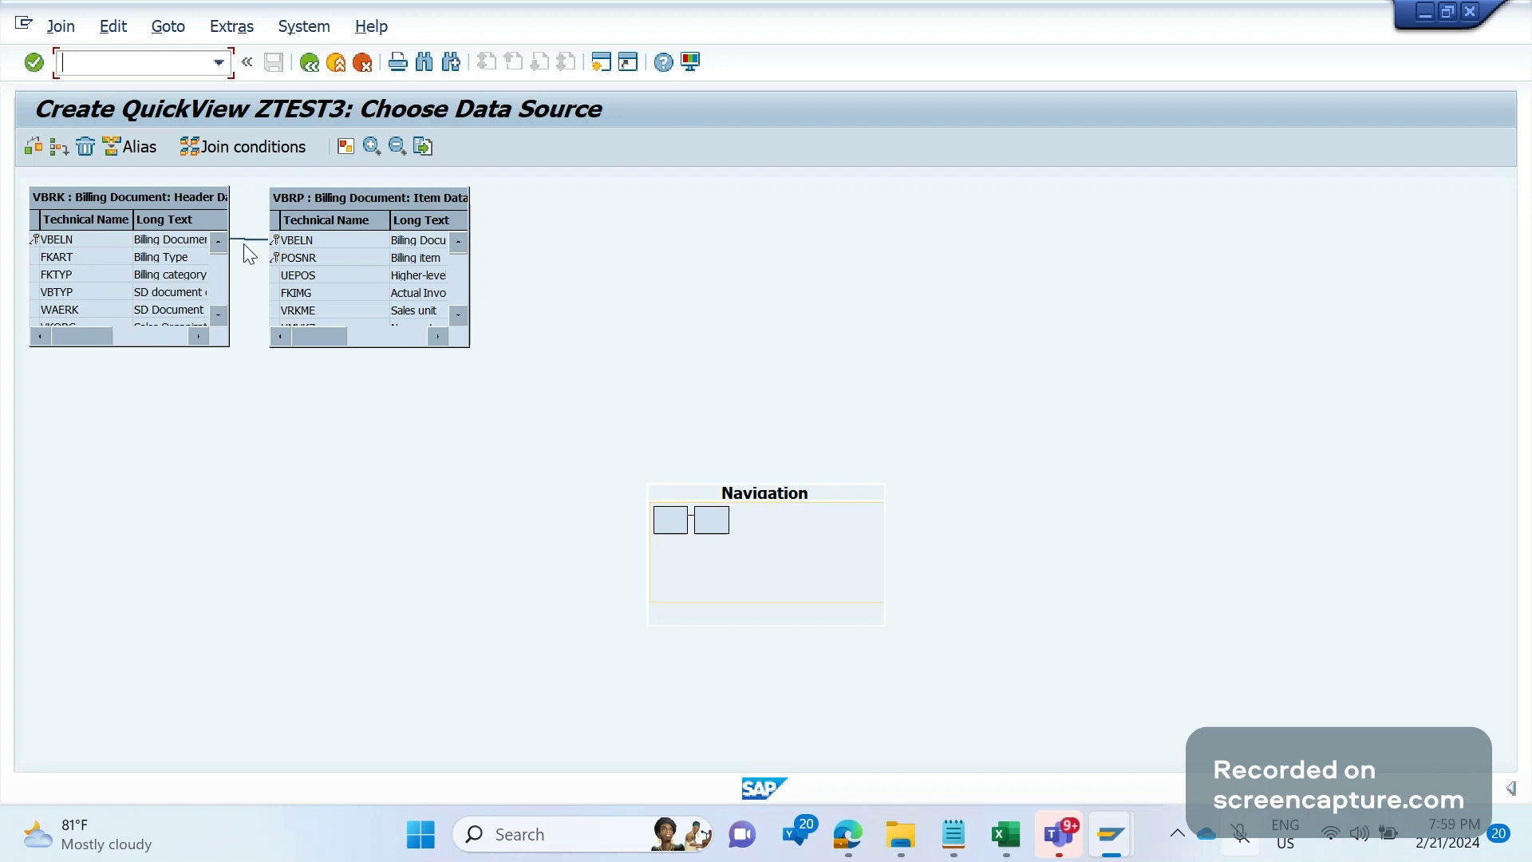
Add the delivery header table LIKP to the join and delete its proposed link to VBRP.
click(59, 148)
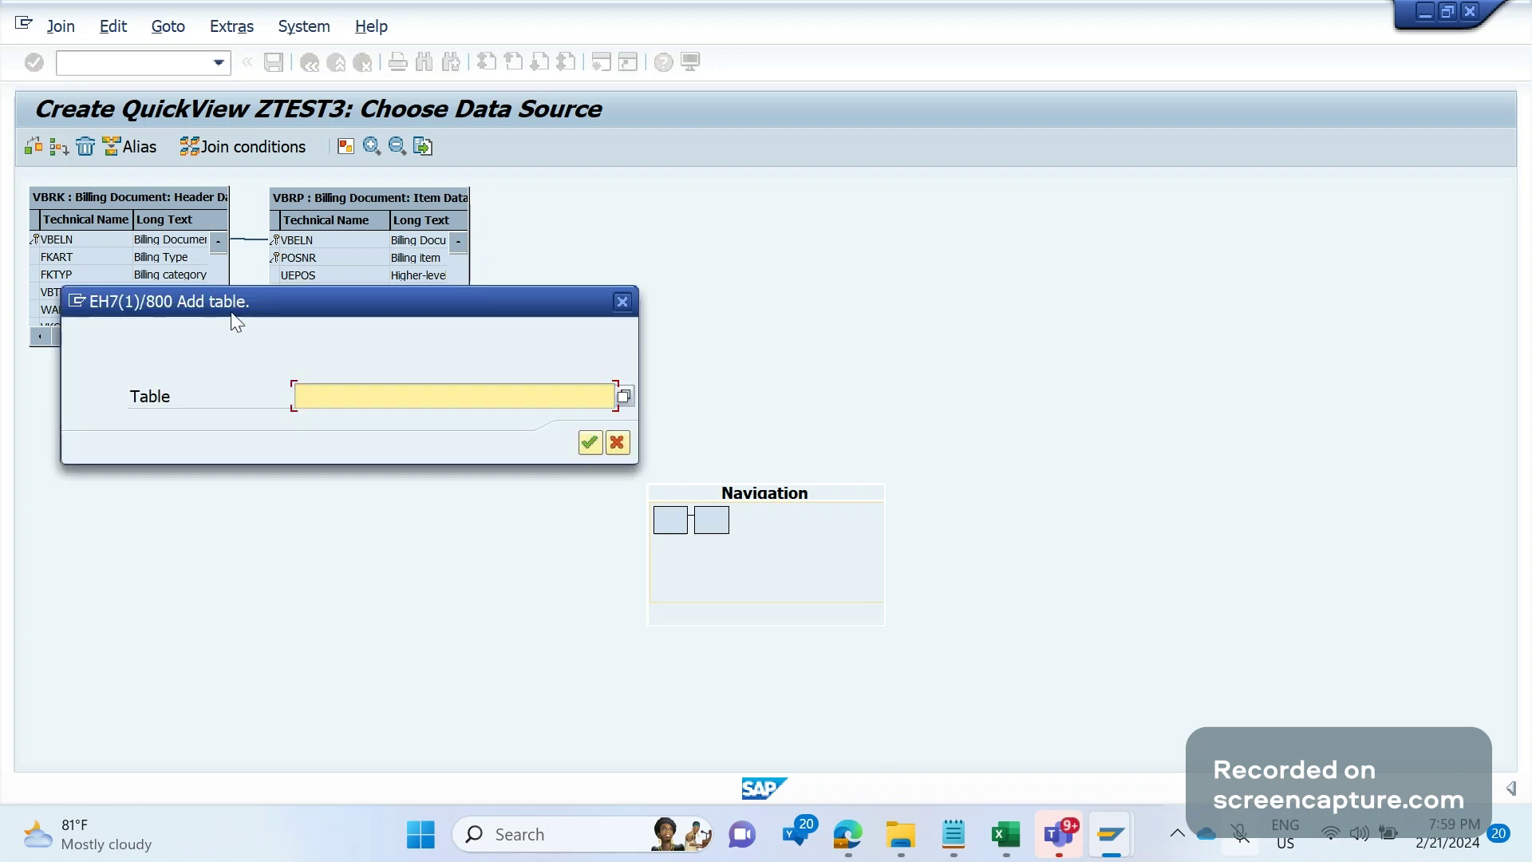
text(LIKP)
key(Return)
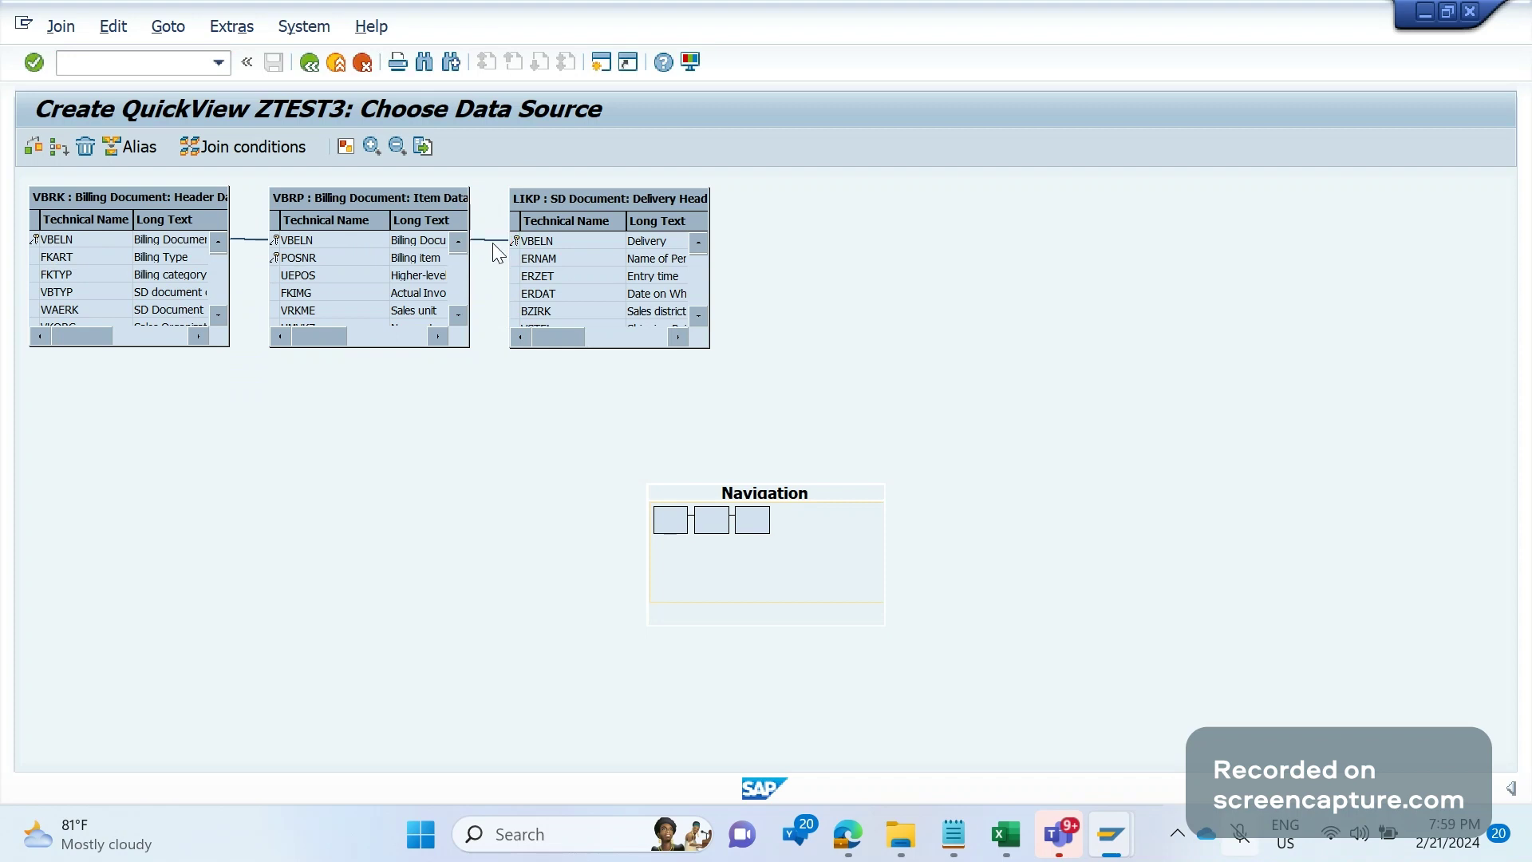
right_click(493, 248)
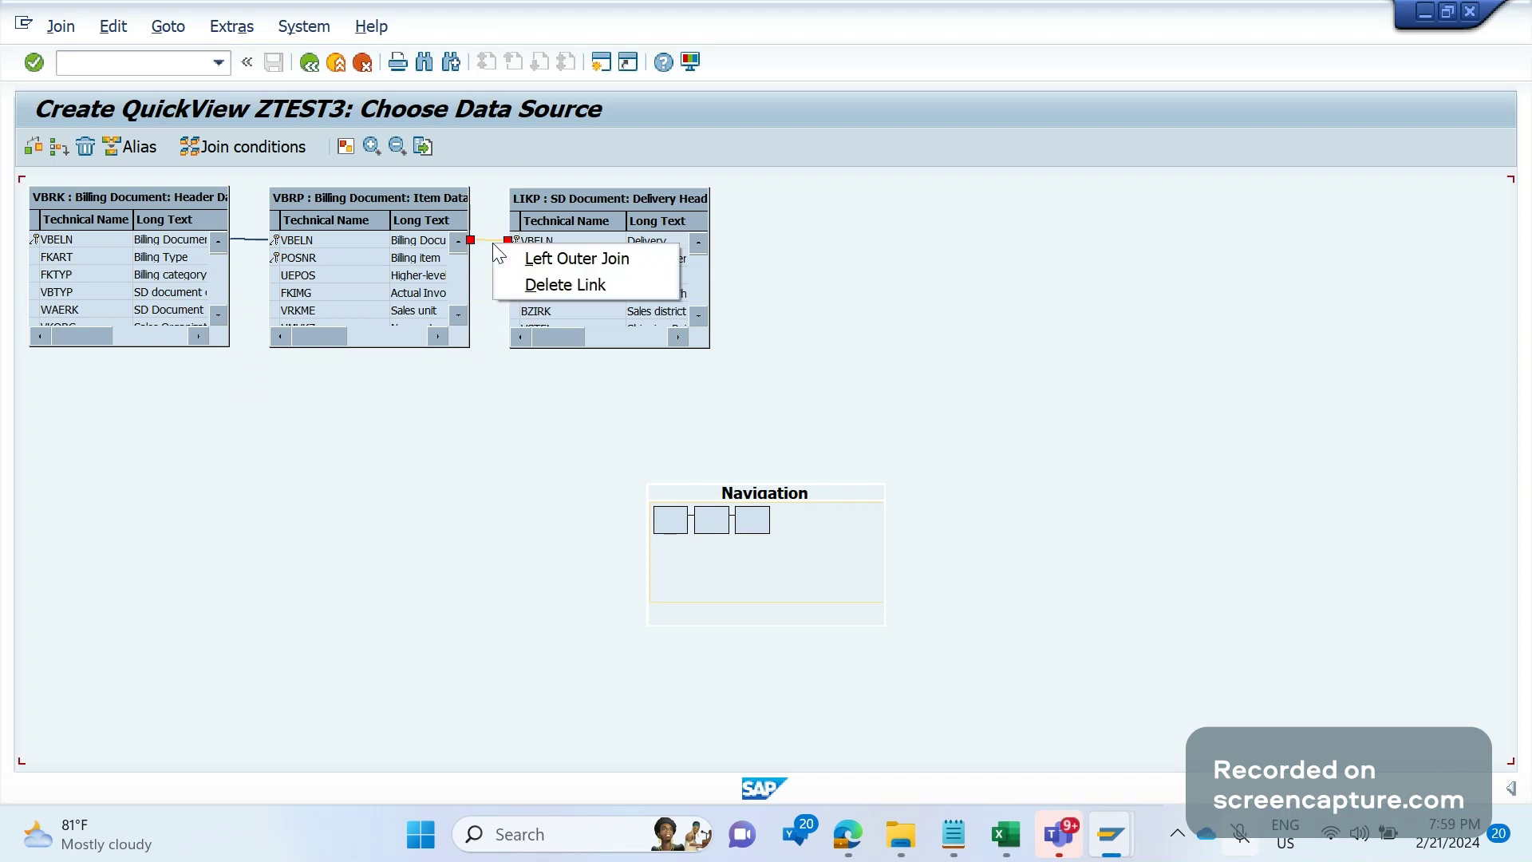
click(533, 287)
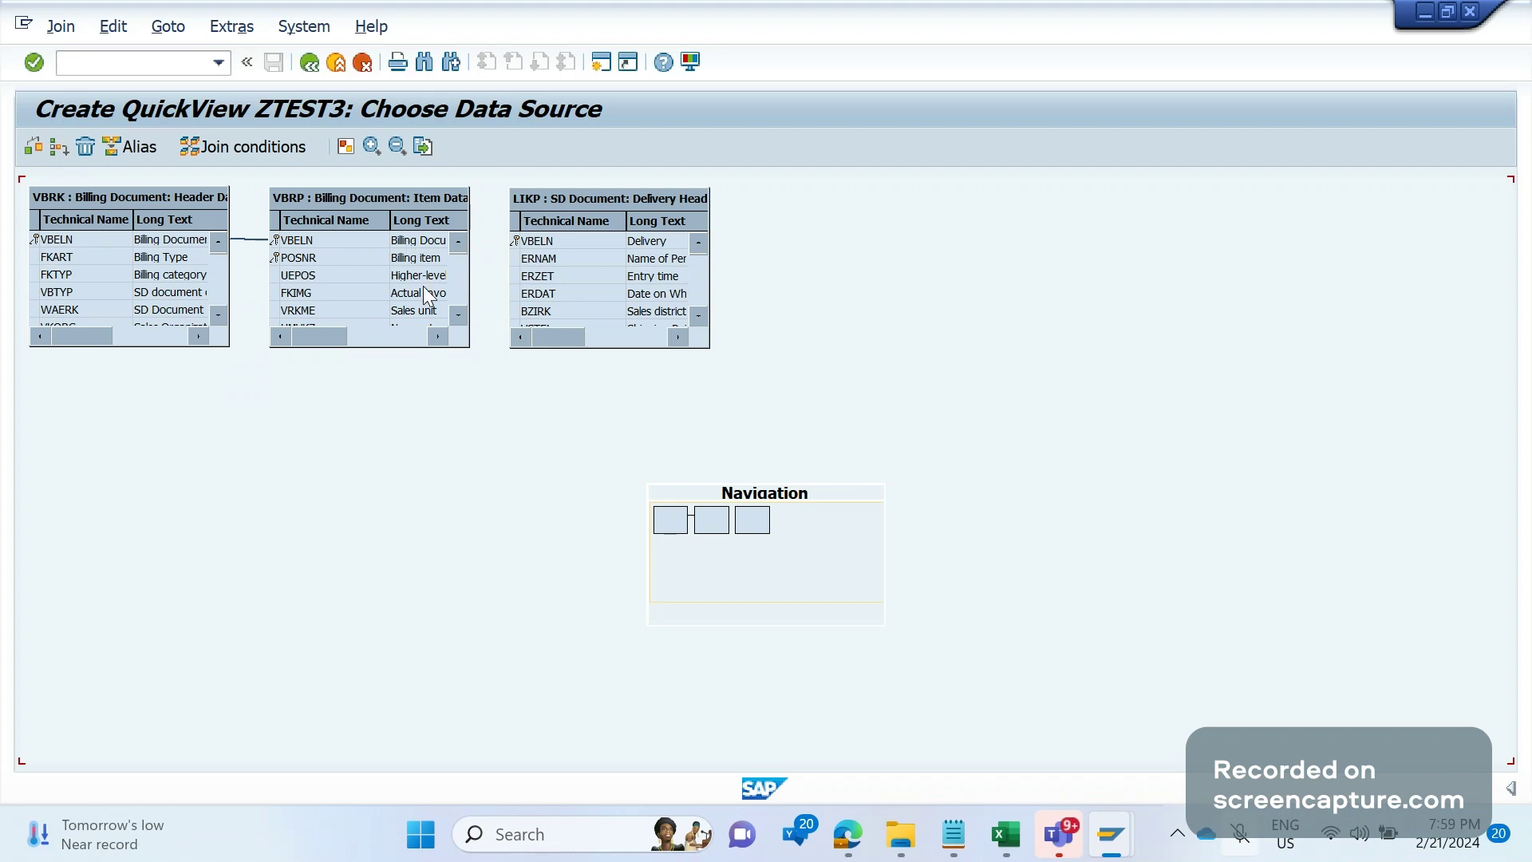
Link field VGBEL of table VBRP to field VBELN of table LIKP.
click(457, 261)
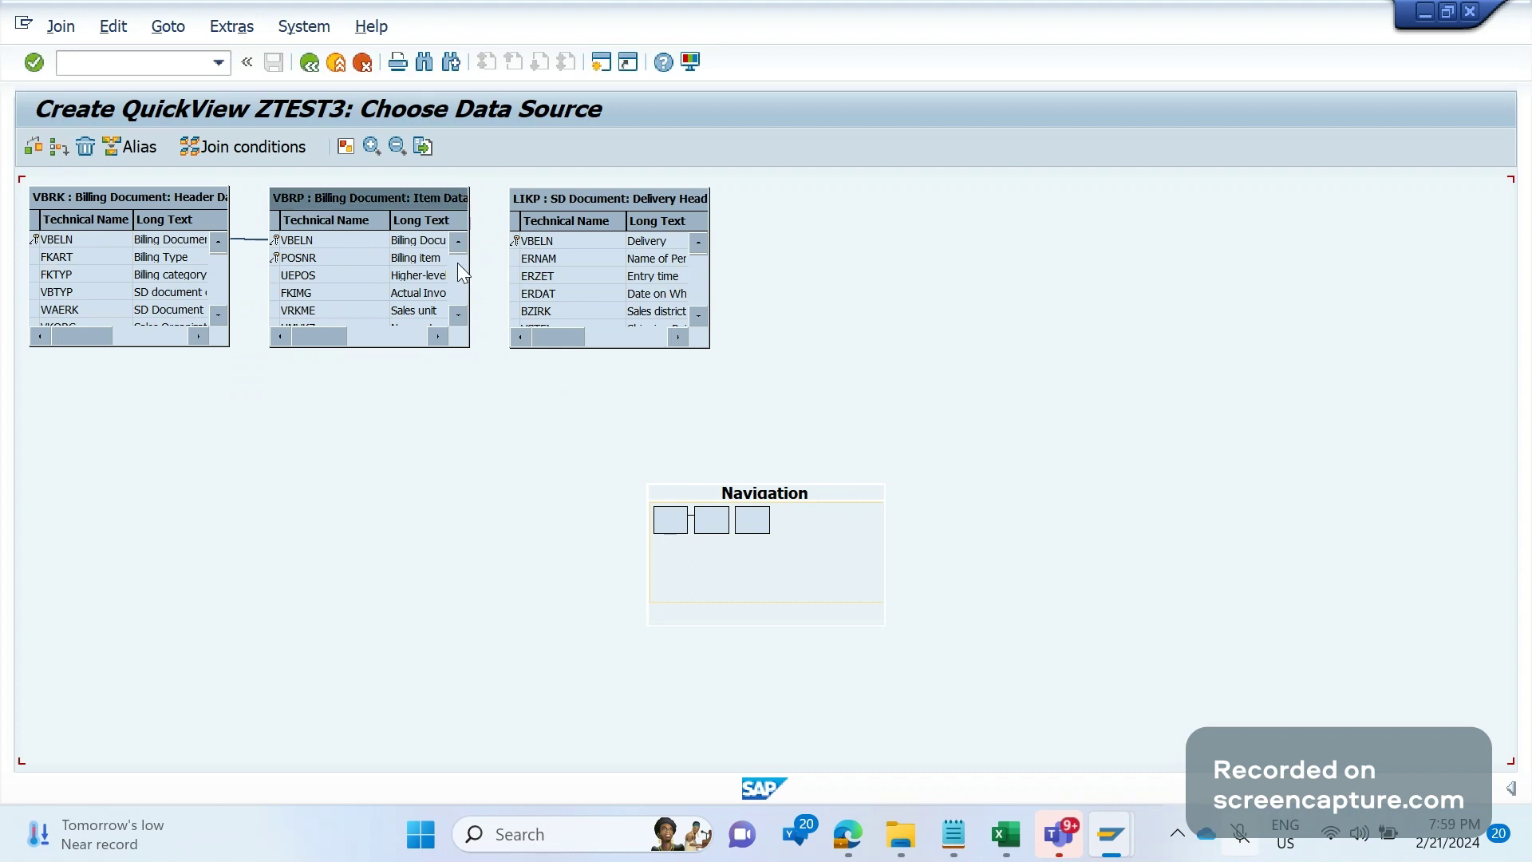
click(459, 316)
click(458, 316)
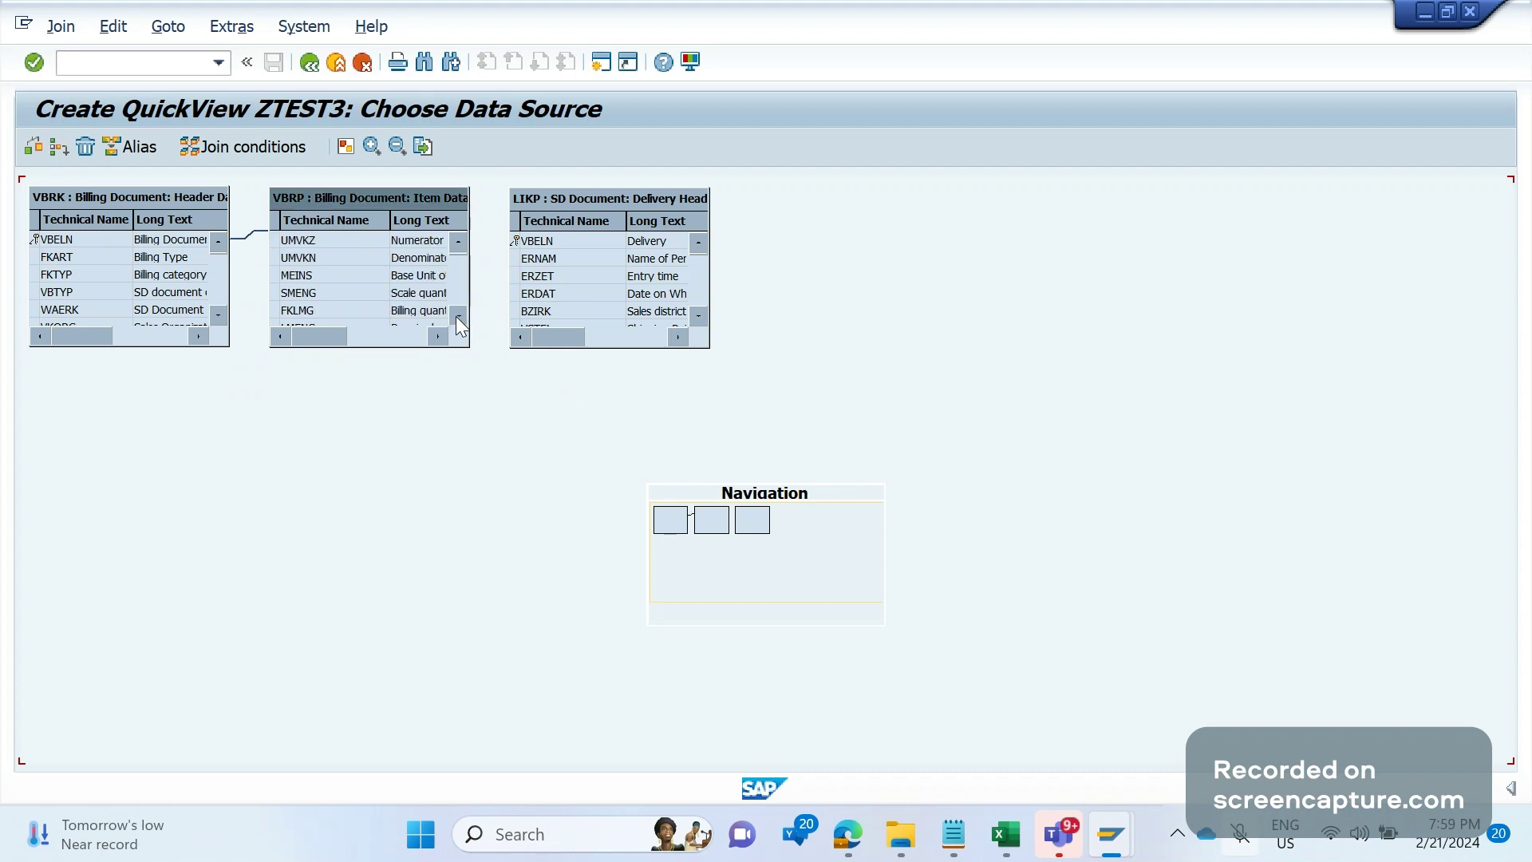
click(458, 315)
click(458, 316)
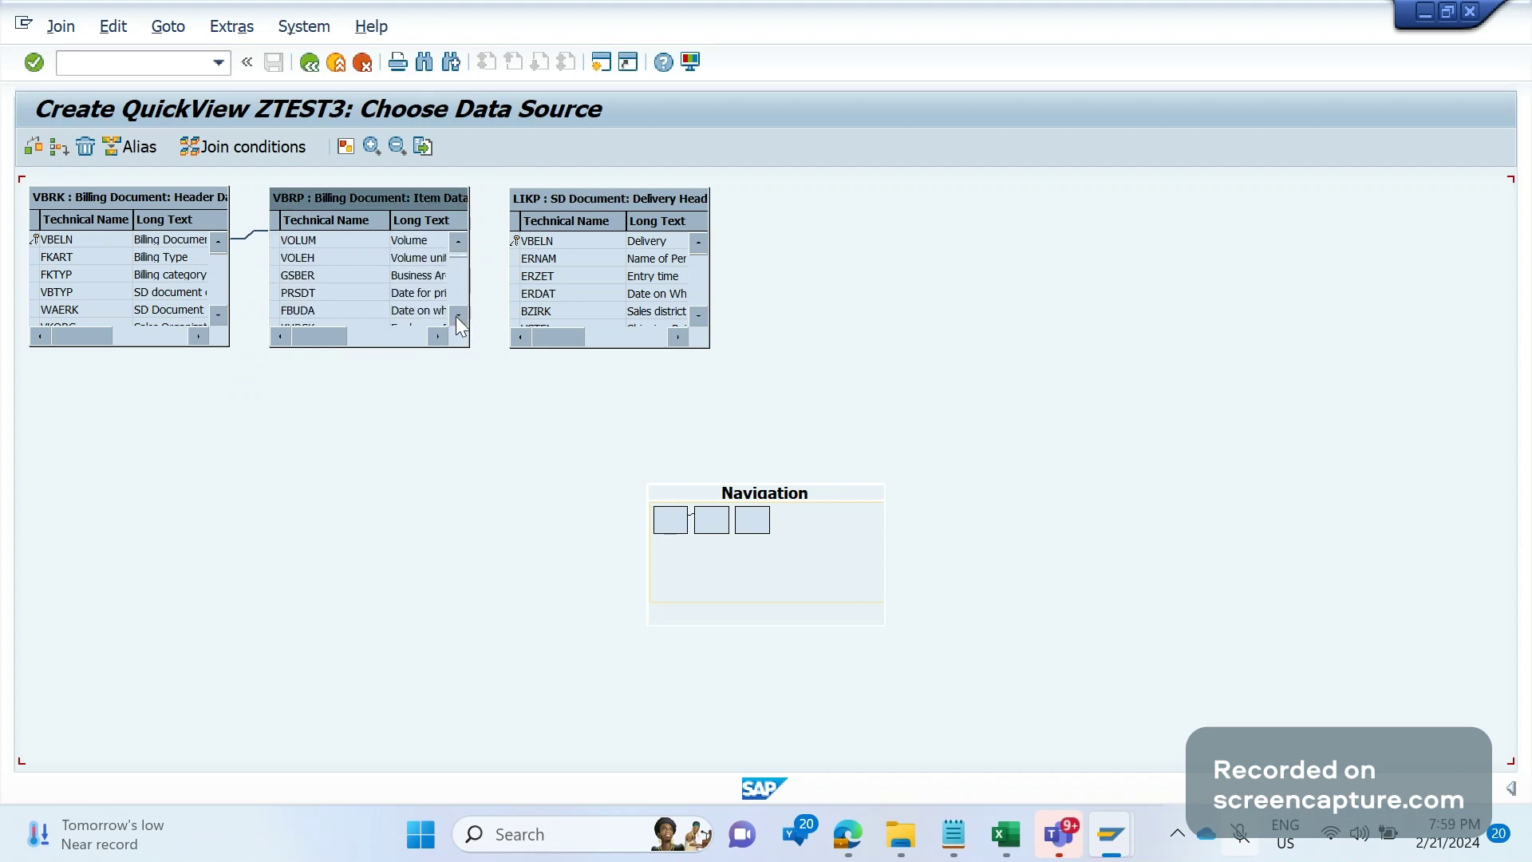
click(458, 316)
click(458, 316)
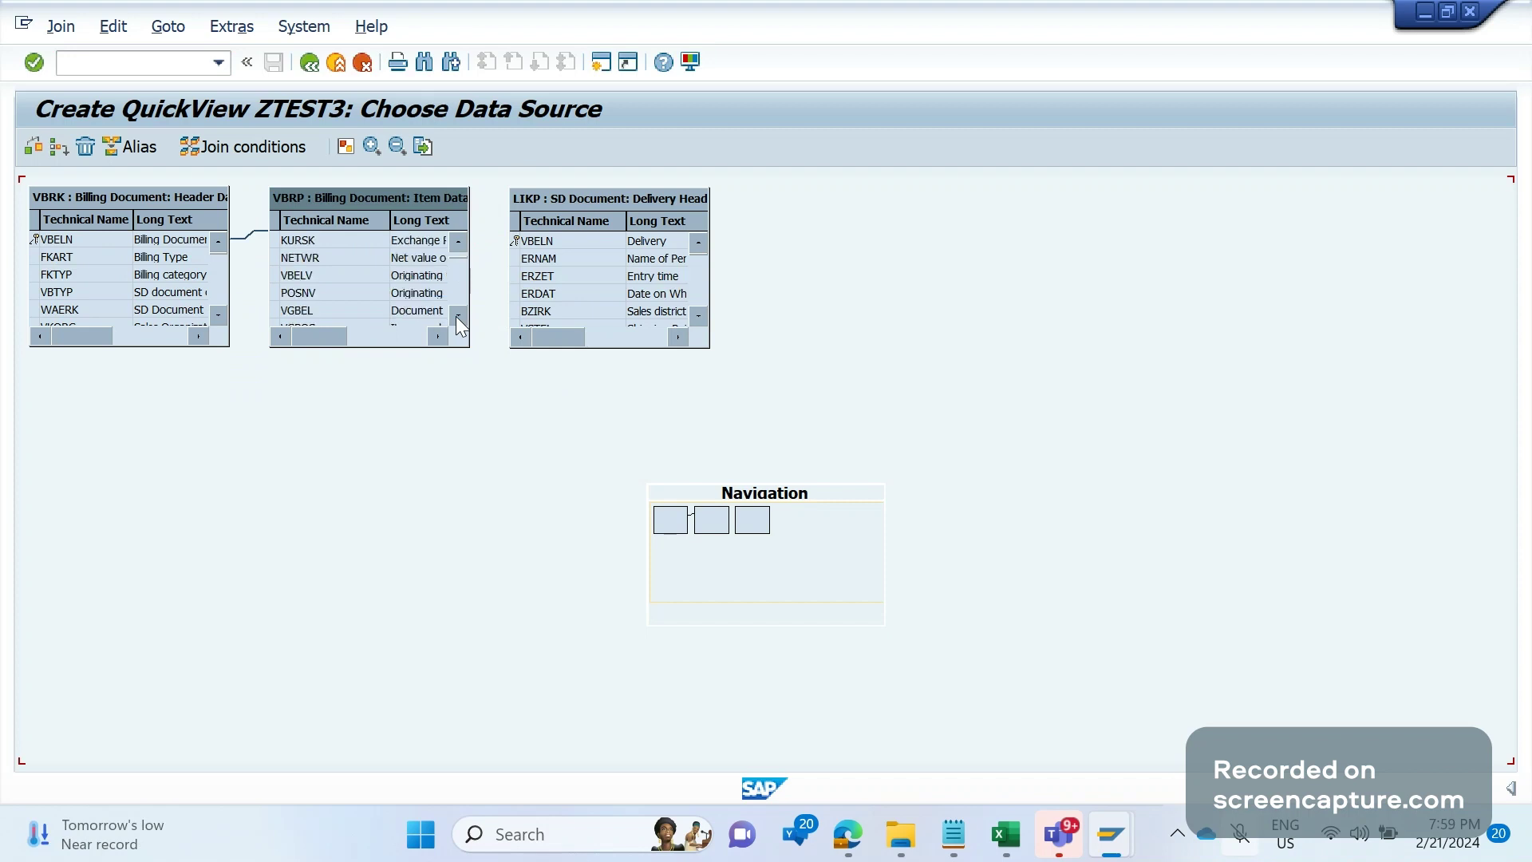
click(458, 316)
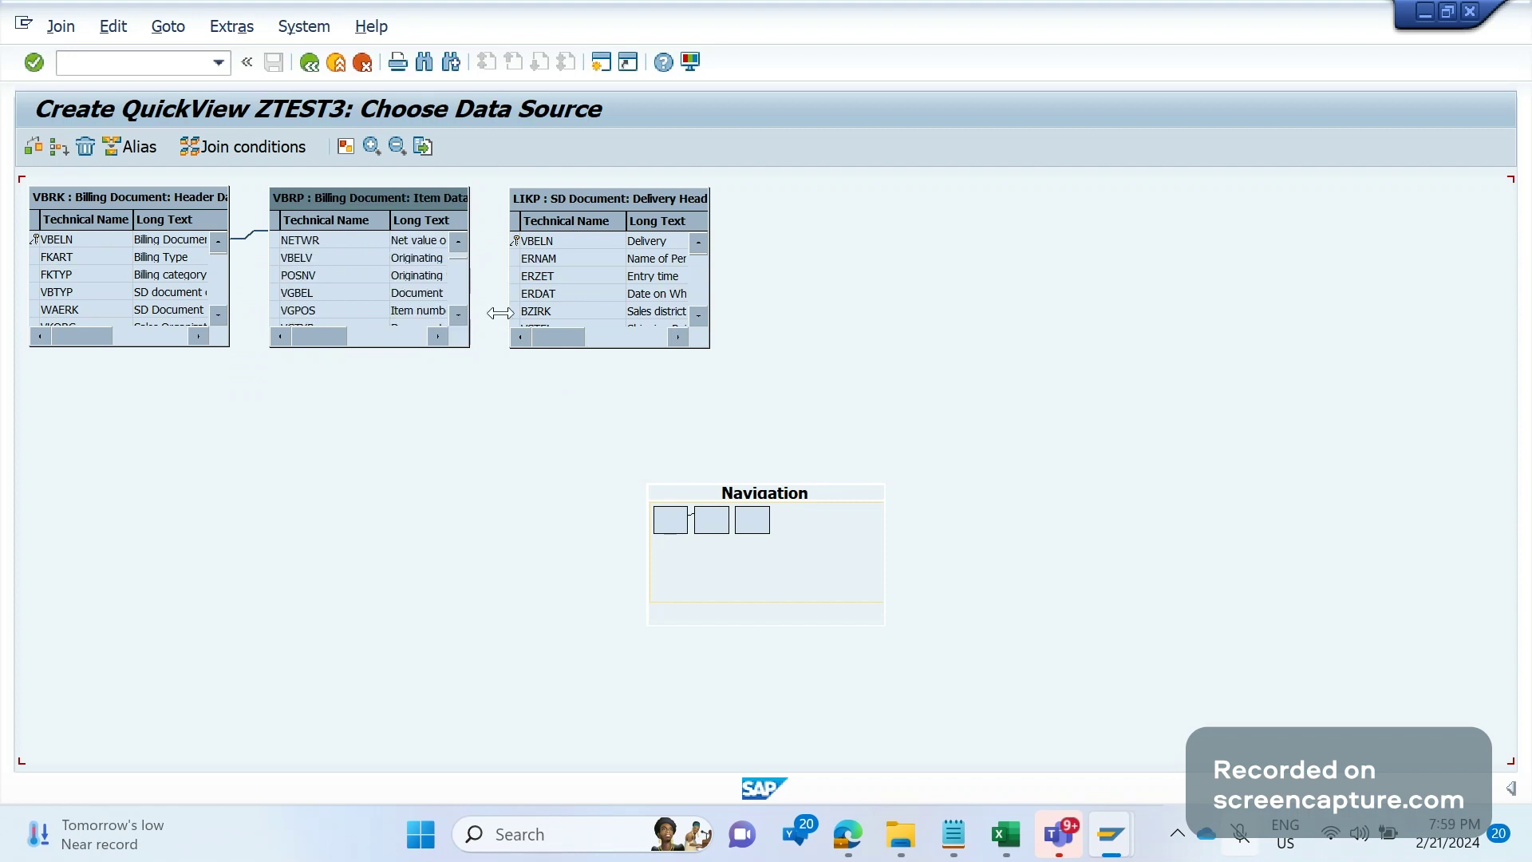
click(459, 316)
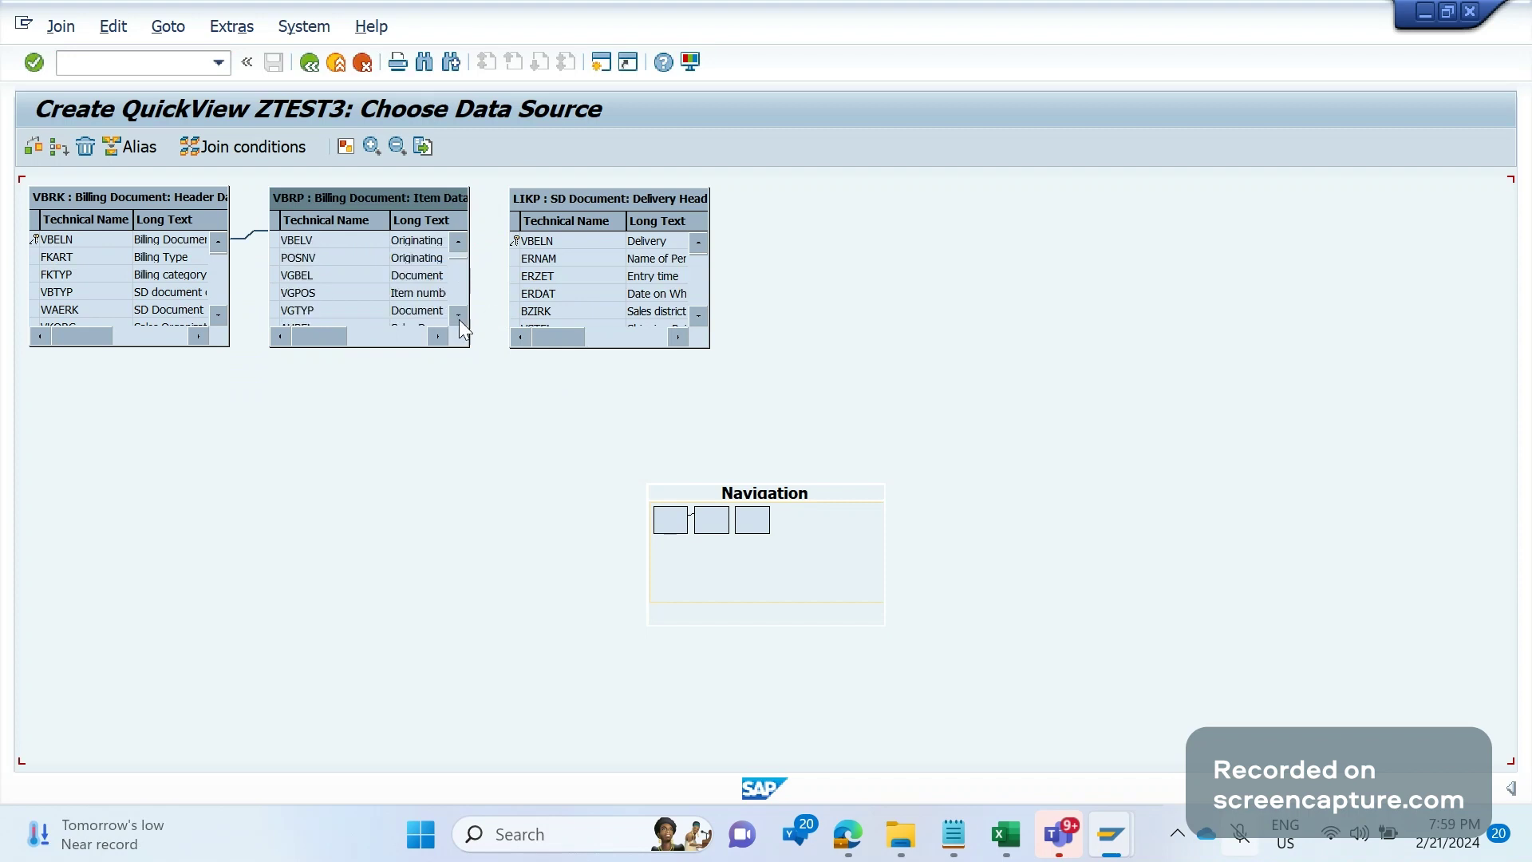
click(313, 280)
scroll(461, 318, down, 1)
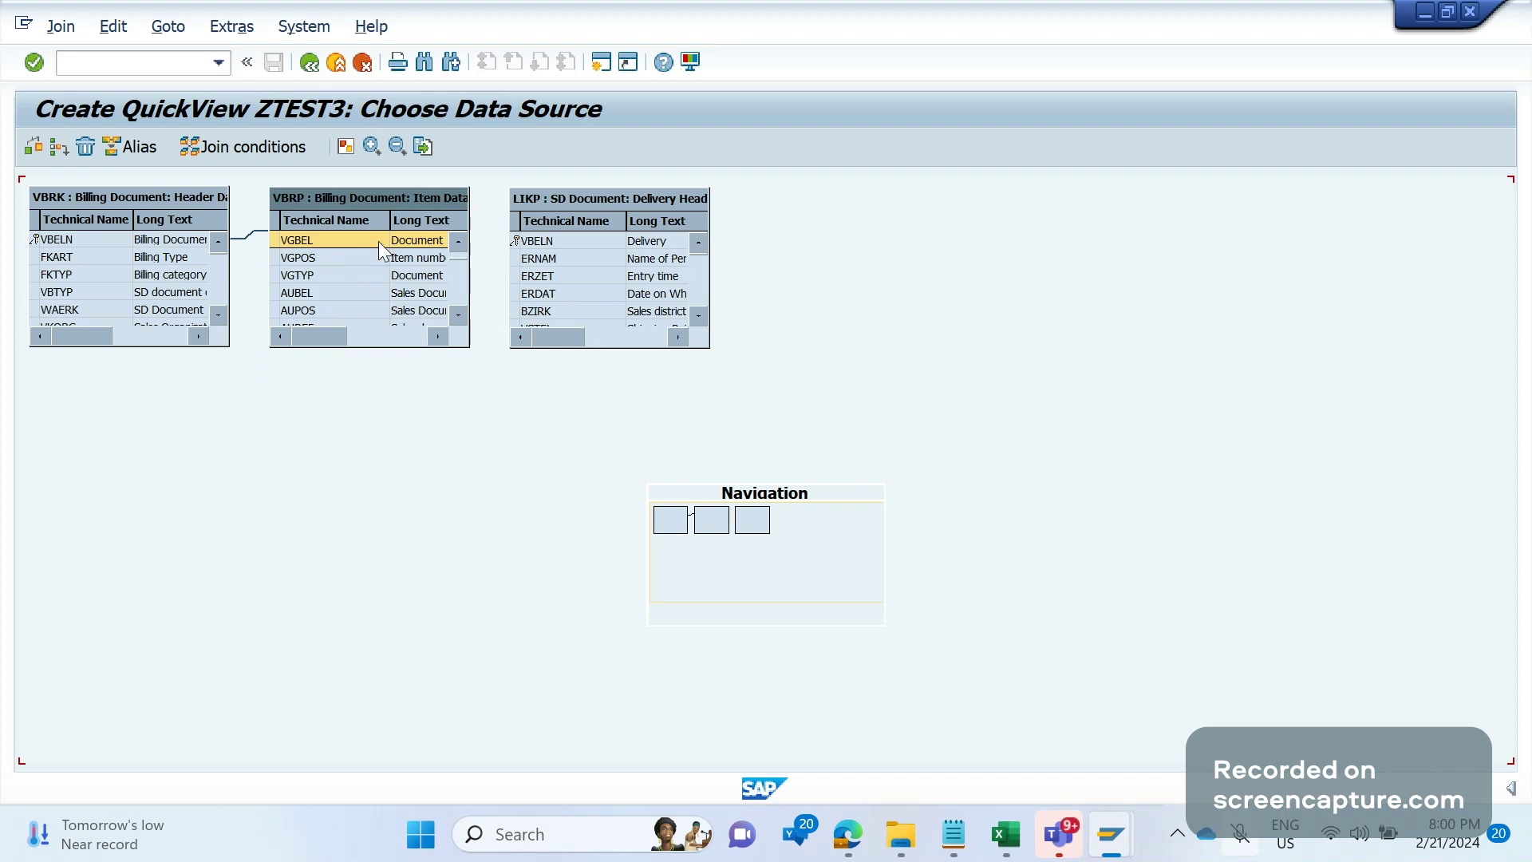
drag(378, 241, 517, 242)
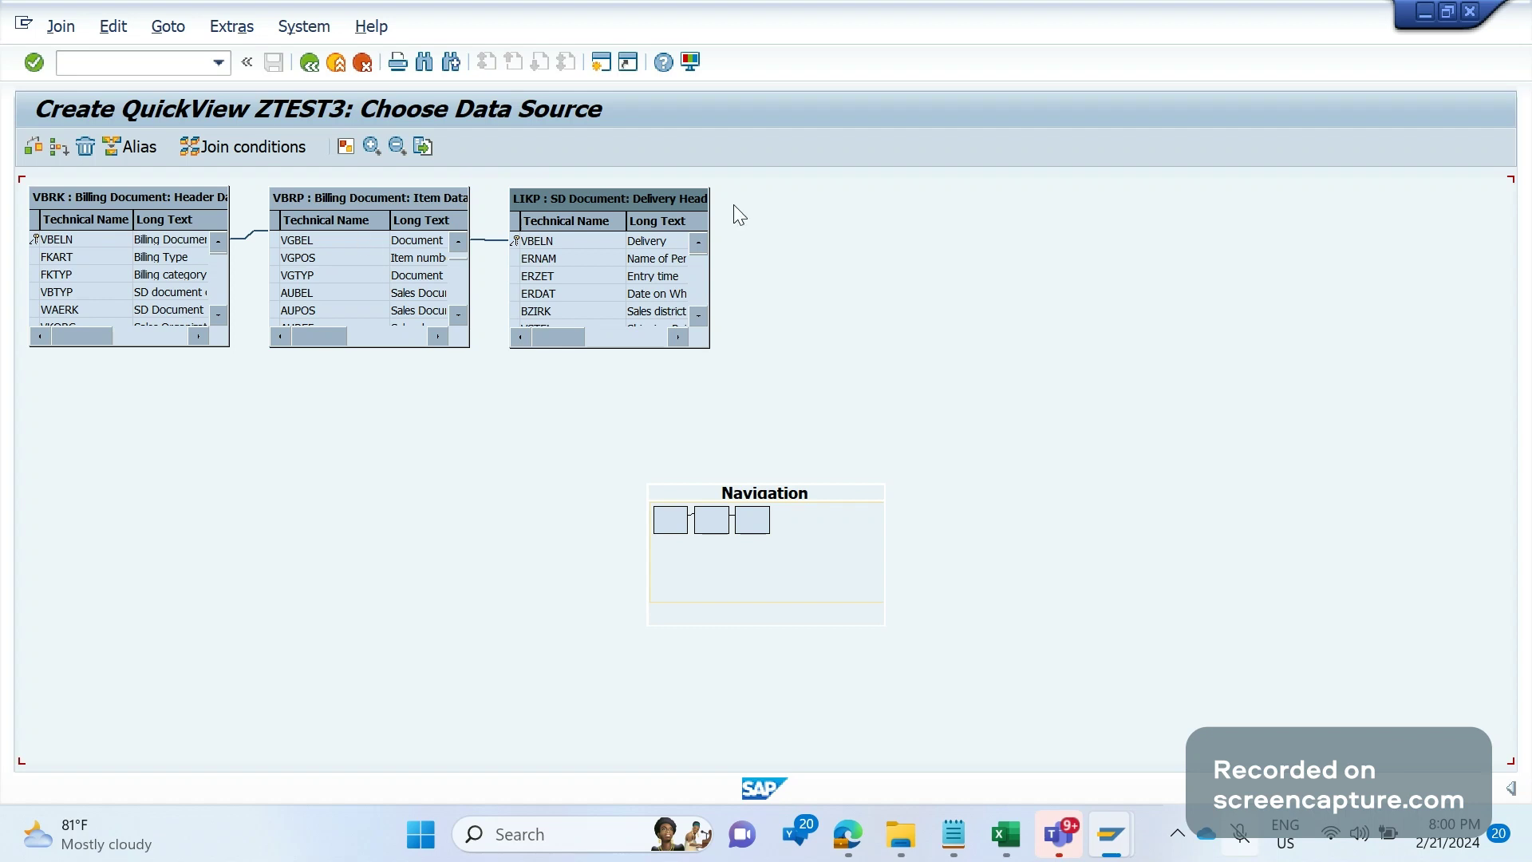
Add the delivery item table LIPS to the join and link VBRP field VGPOS to LIPS field POSNR.
click(57, 147)
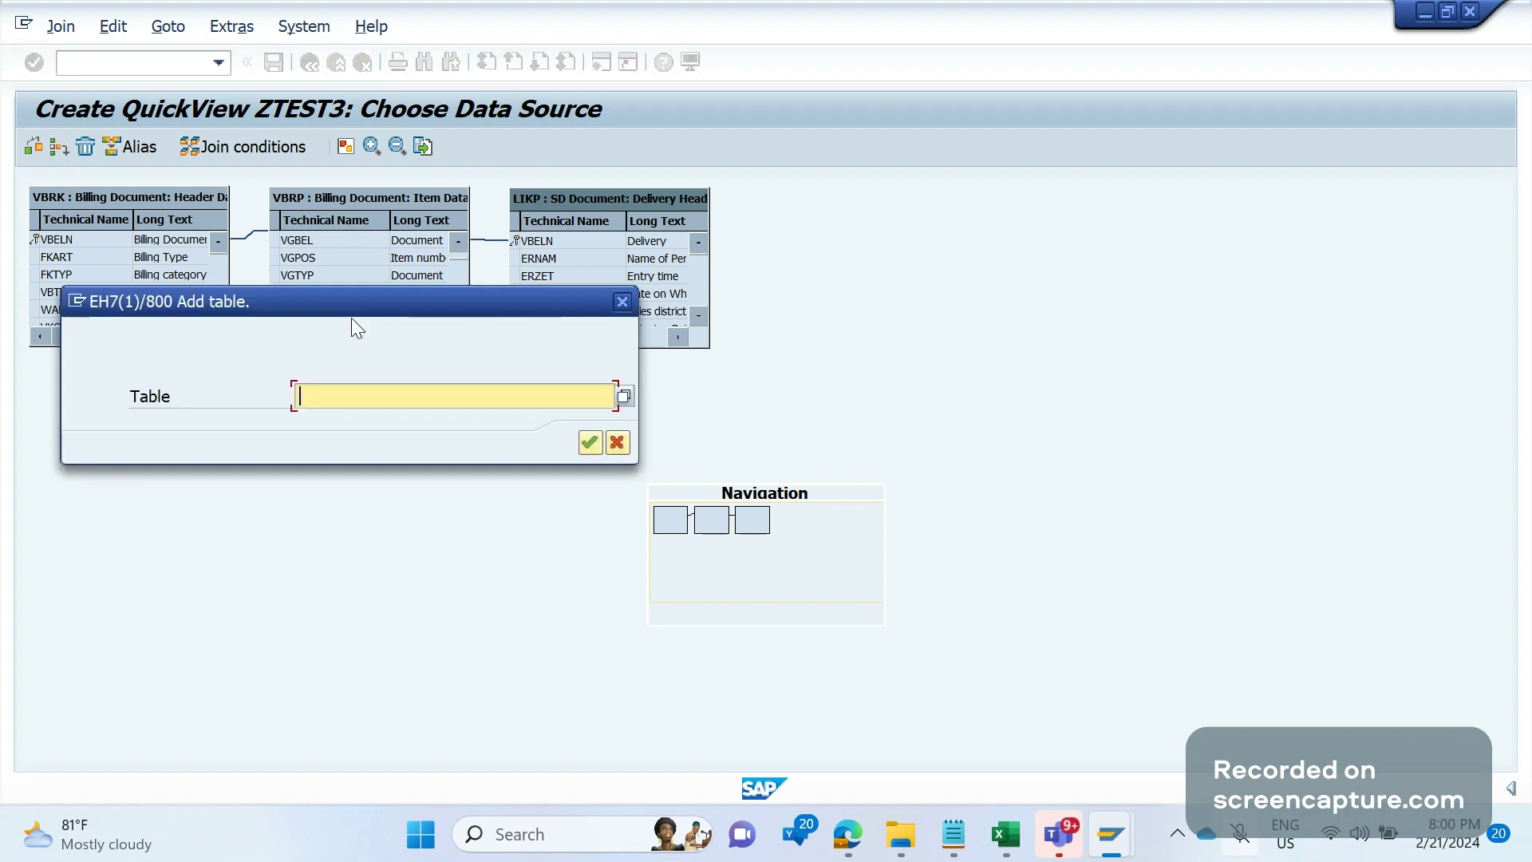
text(LIPS)
key(Return)
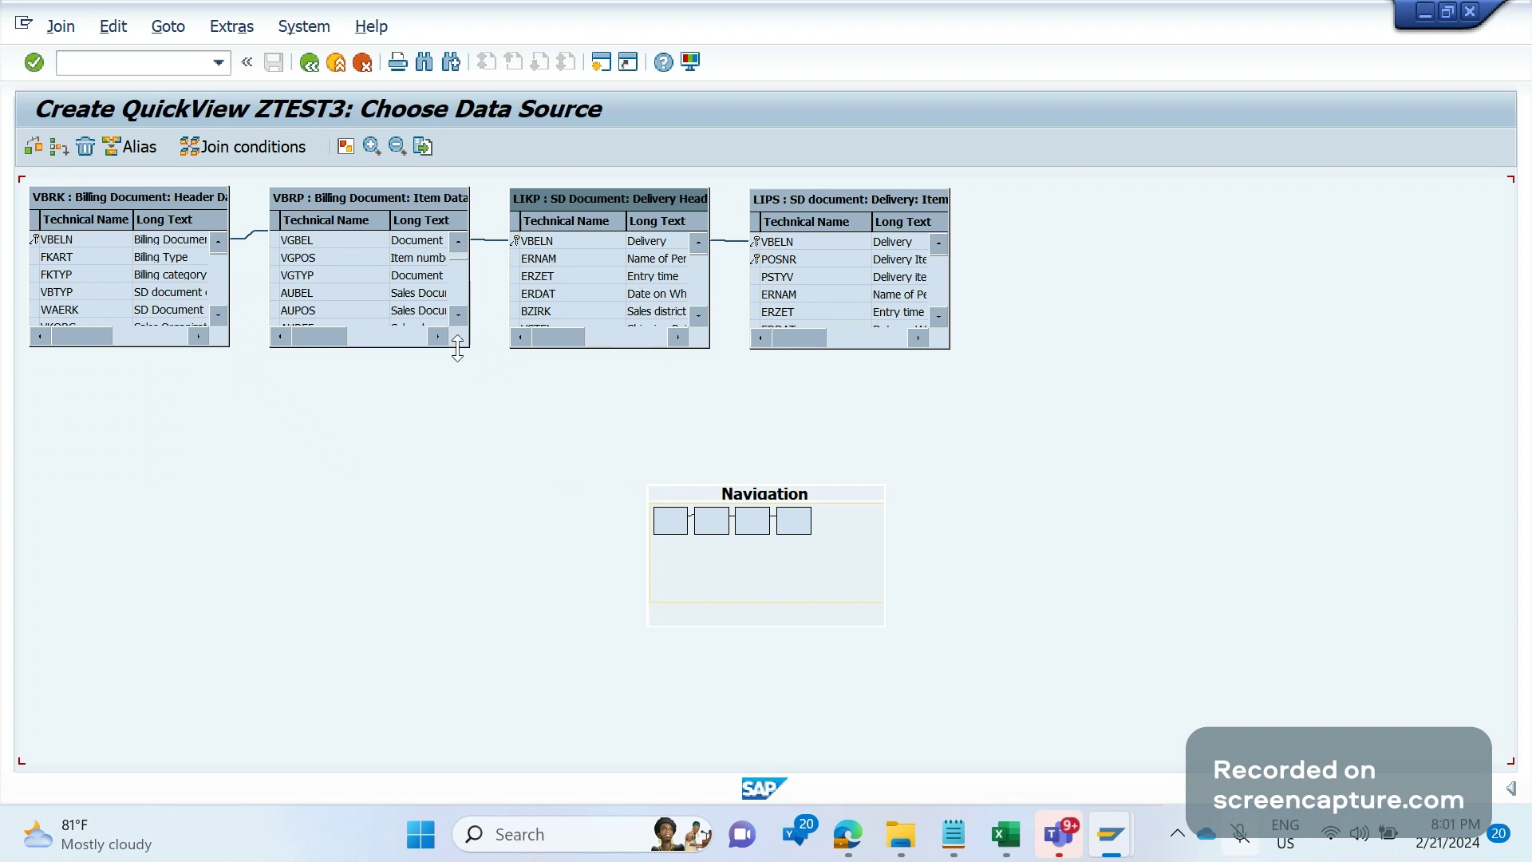
click(312, 261)
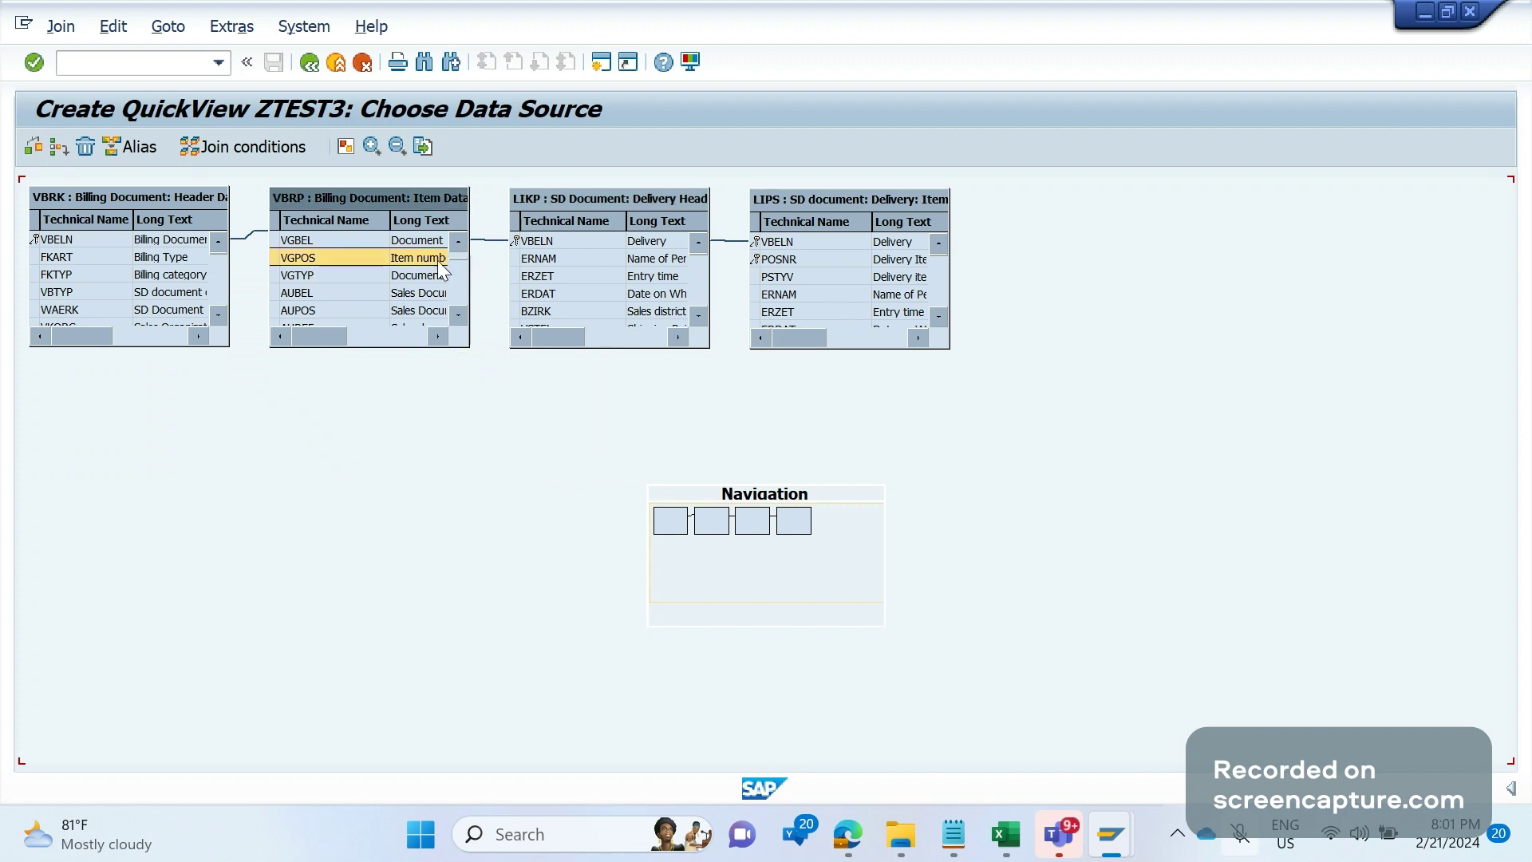
mouse_move(441, 271)
mouse_down()
mouse_move(624, 279)
mouse_move(760, 247)
mouse_move(754, 266)
mouse_up()
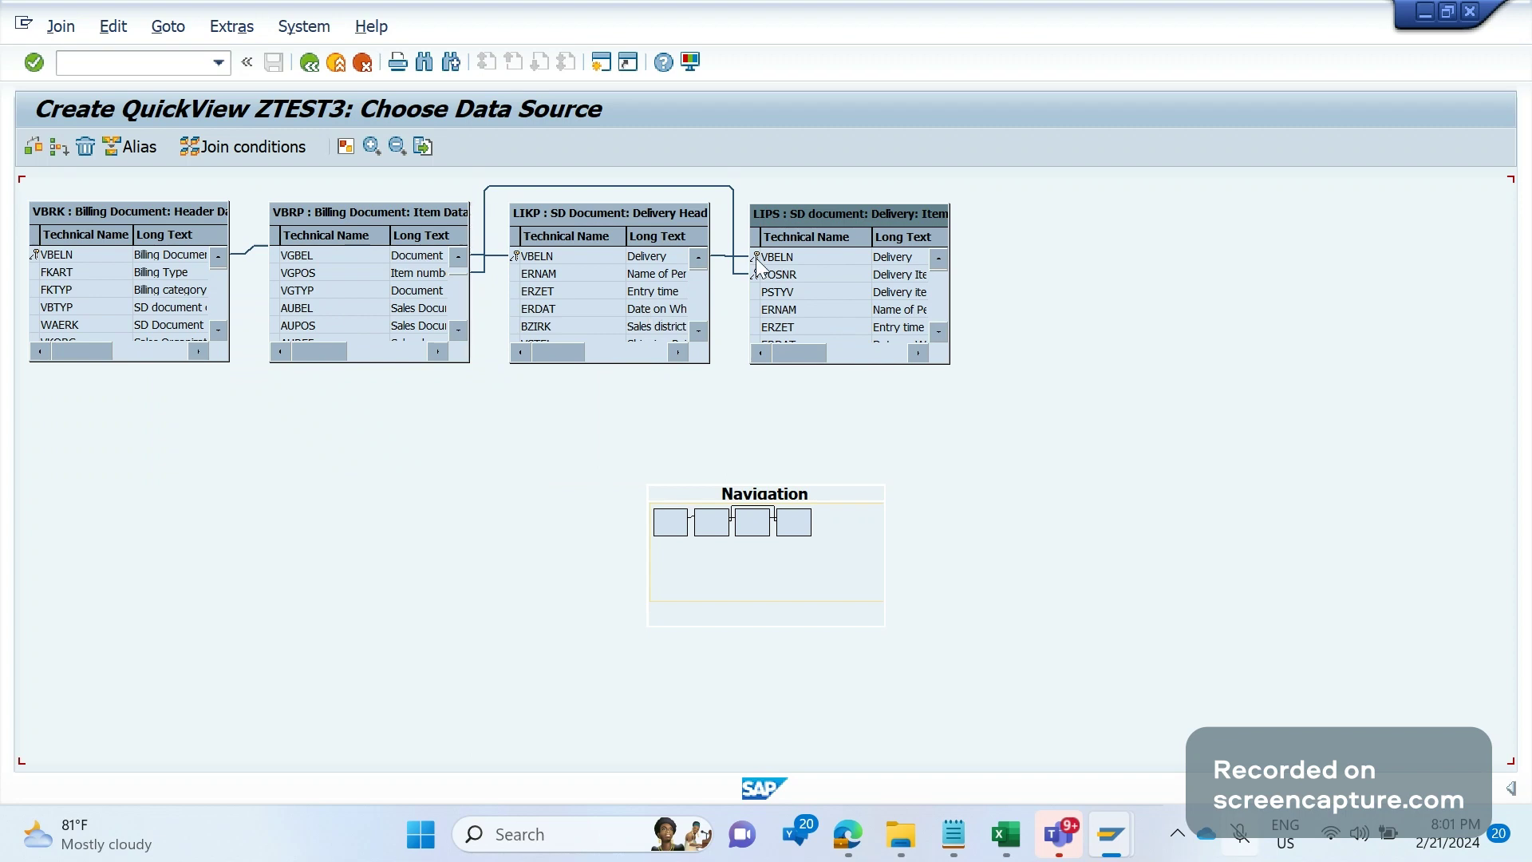
Add the sales document header table VBAK to the join.
click(58, 147)
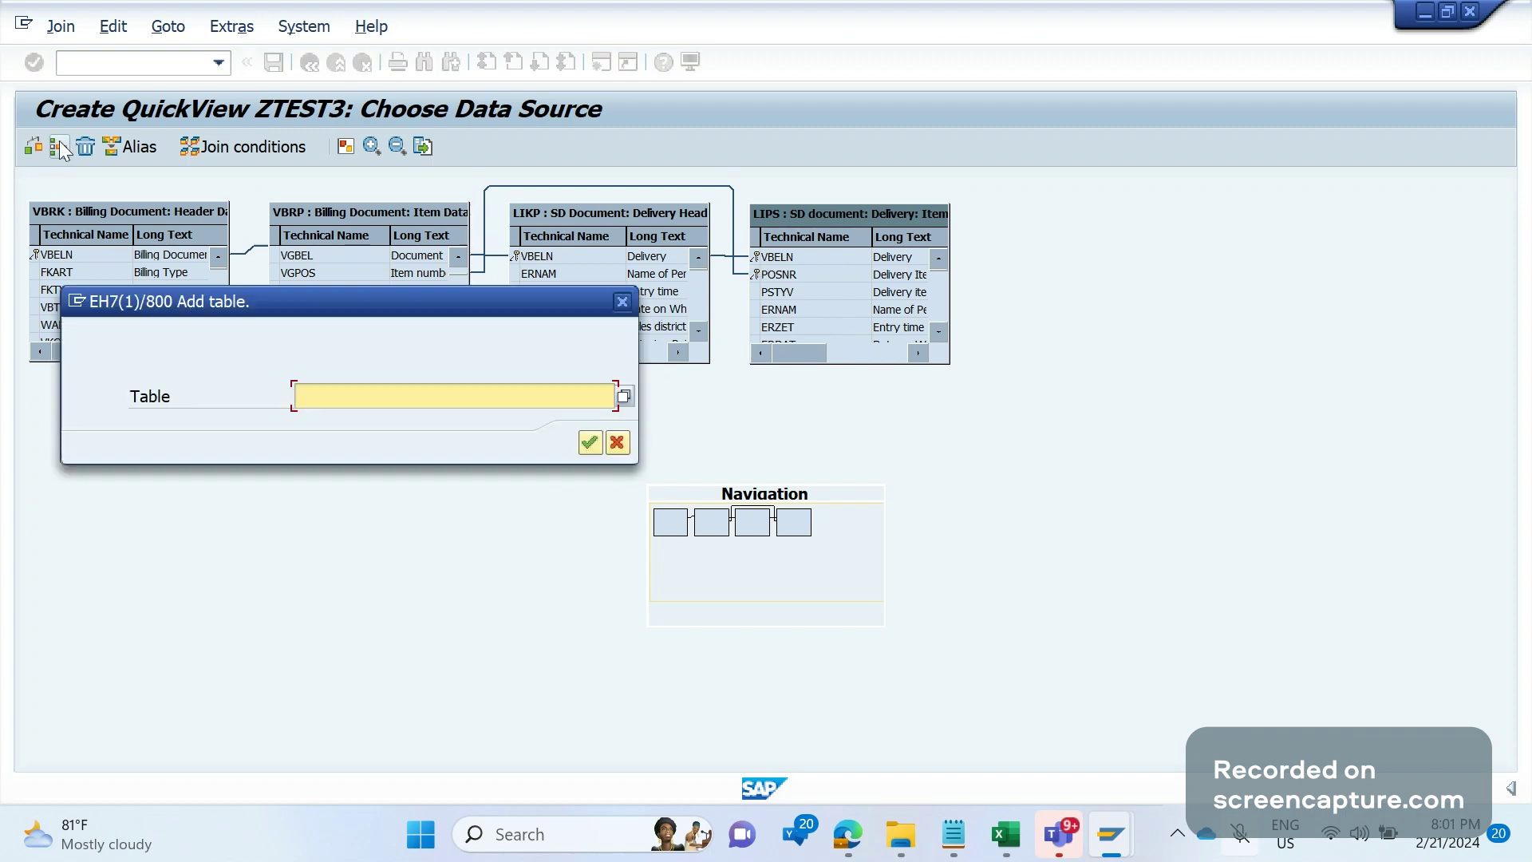
text(VNBA)
key(BackSpace)
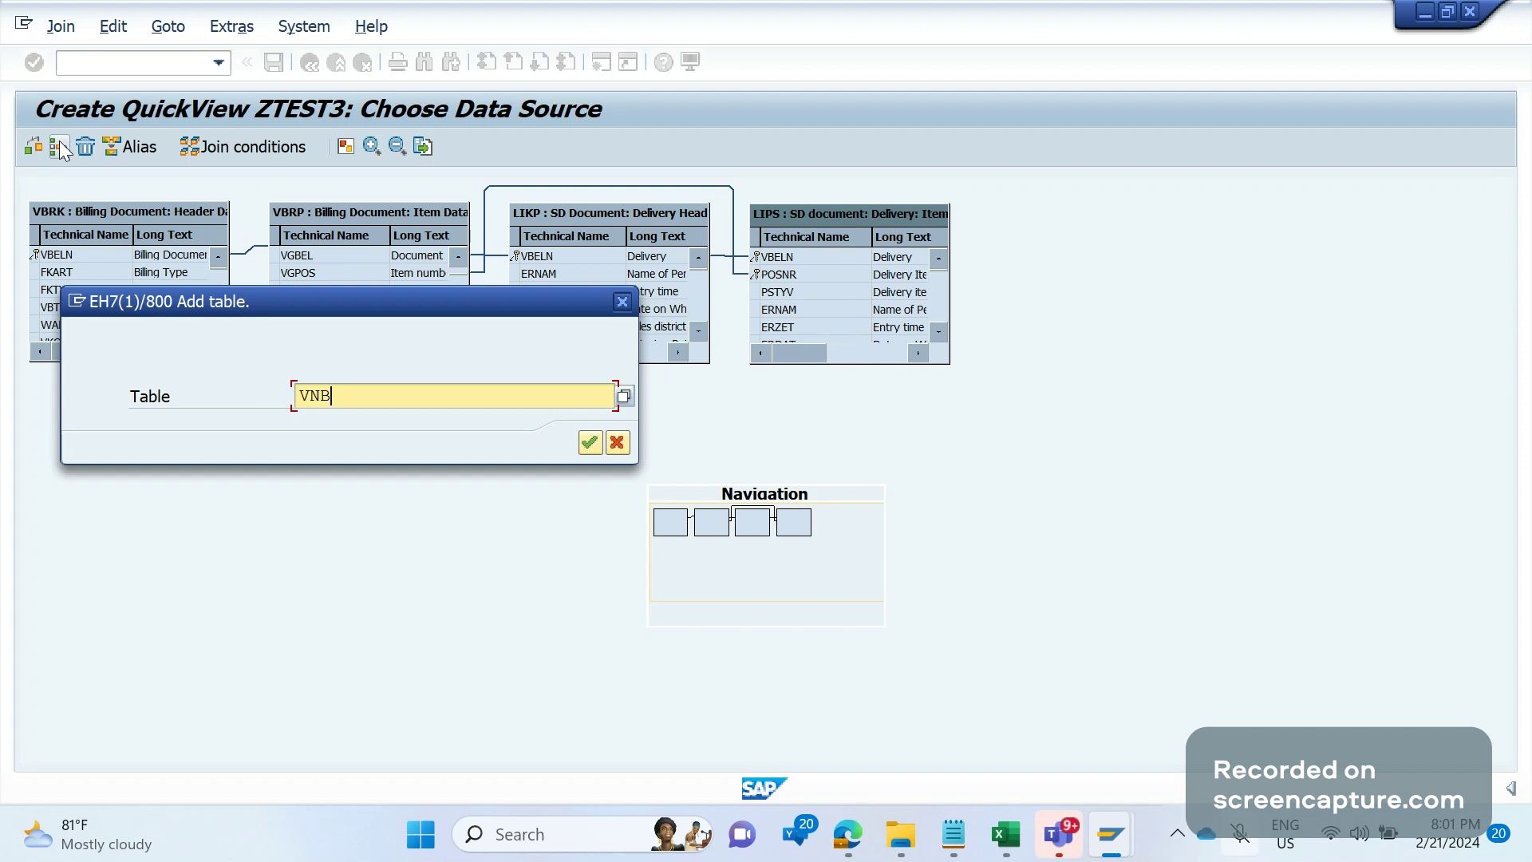
key(BackSpace)
key(BackSpace)
text(BAK)
key(Return)
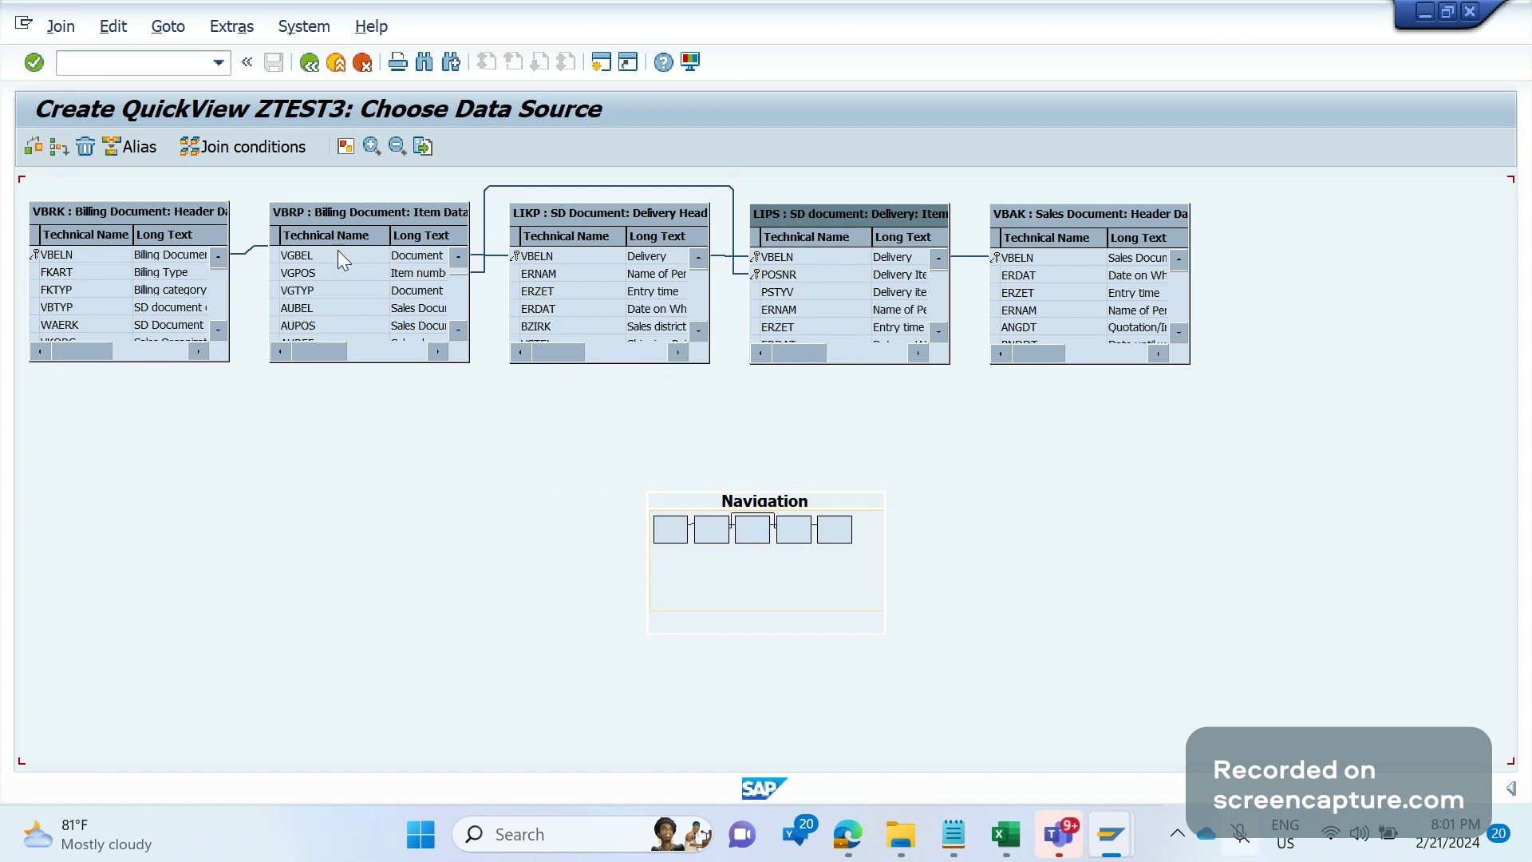
Delete the proposed link between LIPS and VBAK, and link VBRP field AUBEL to VBAK field VBELN instead.
click(307, 310)
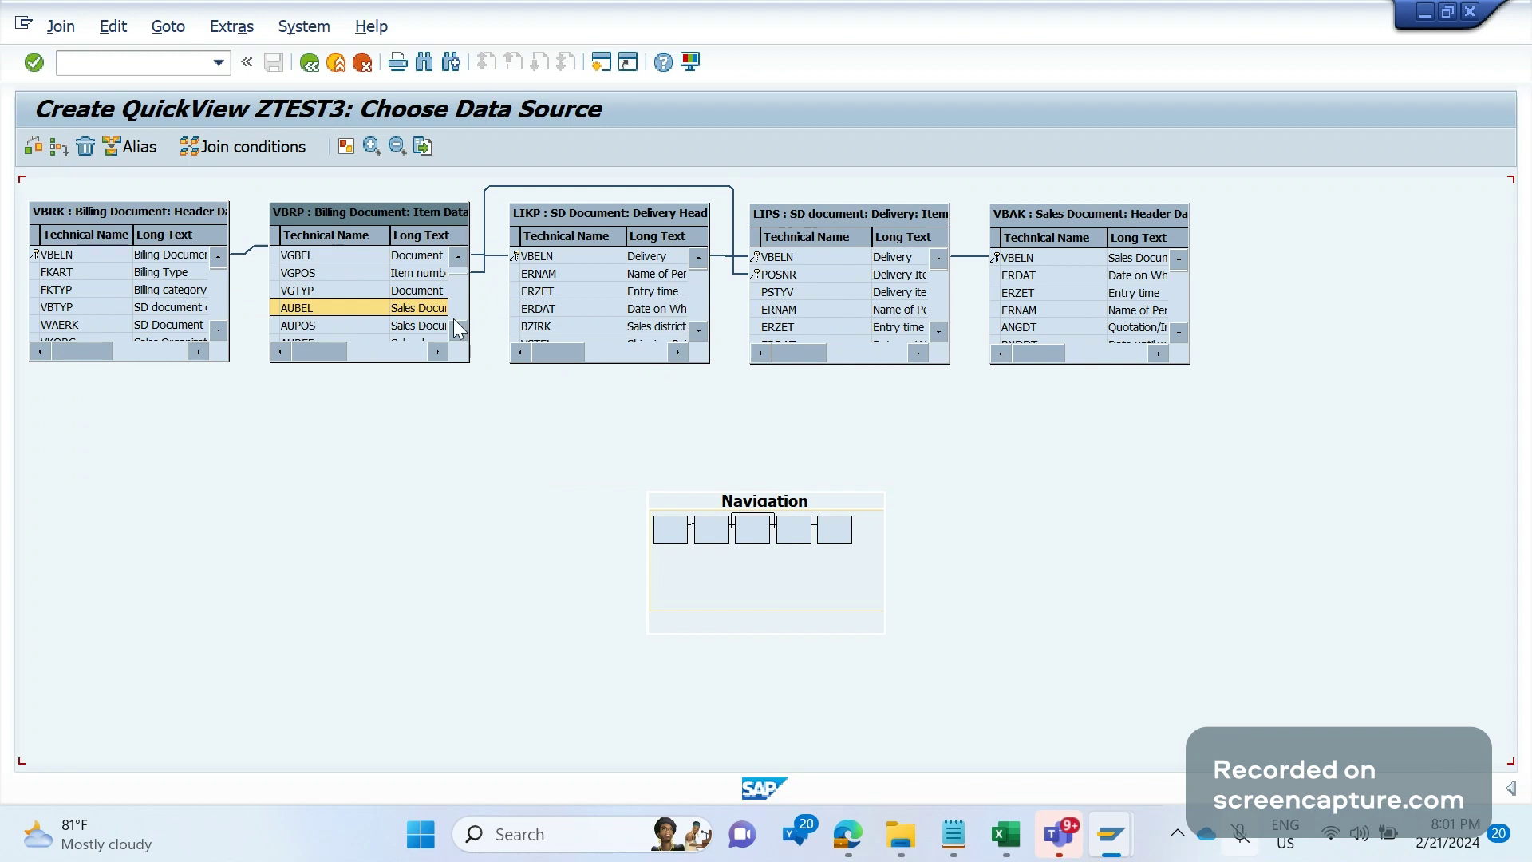
drag(981, 253, 981, 256)
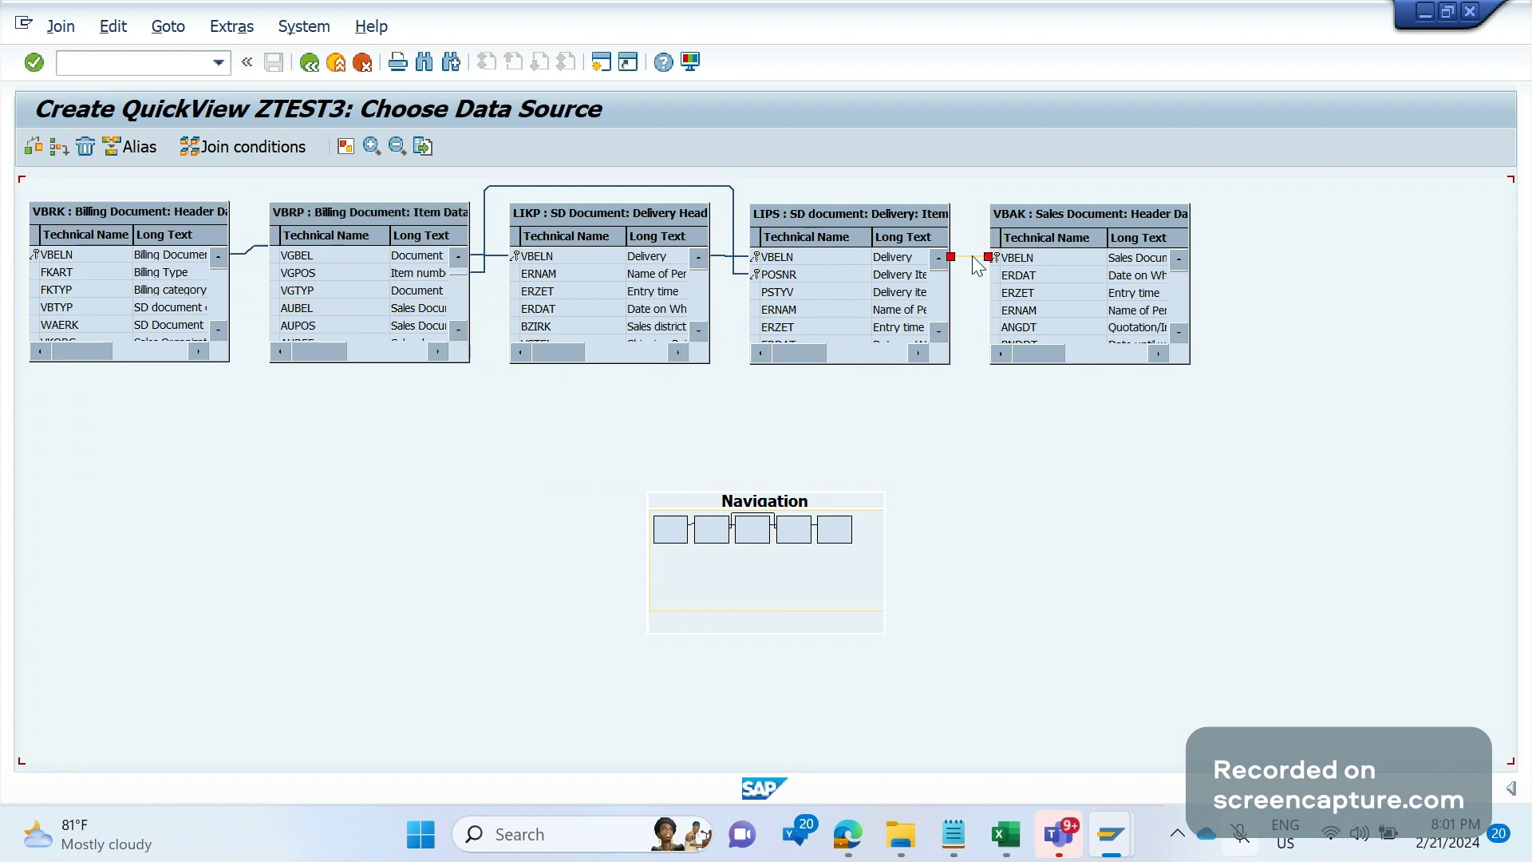
right_click(973, 257)
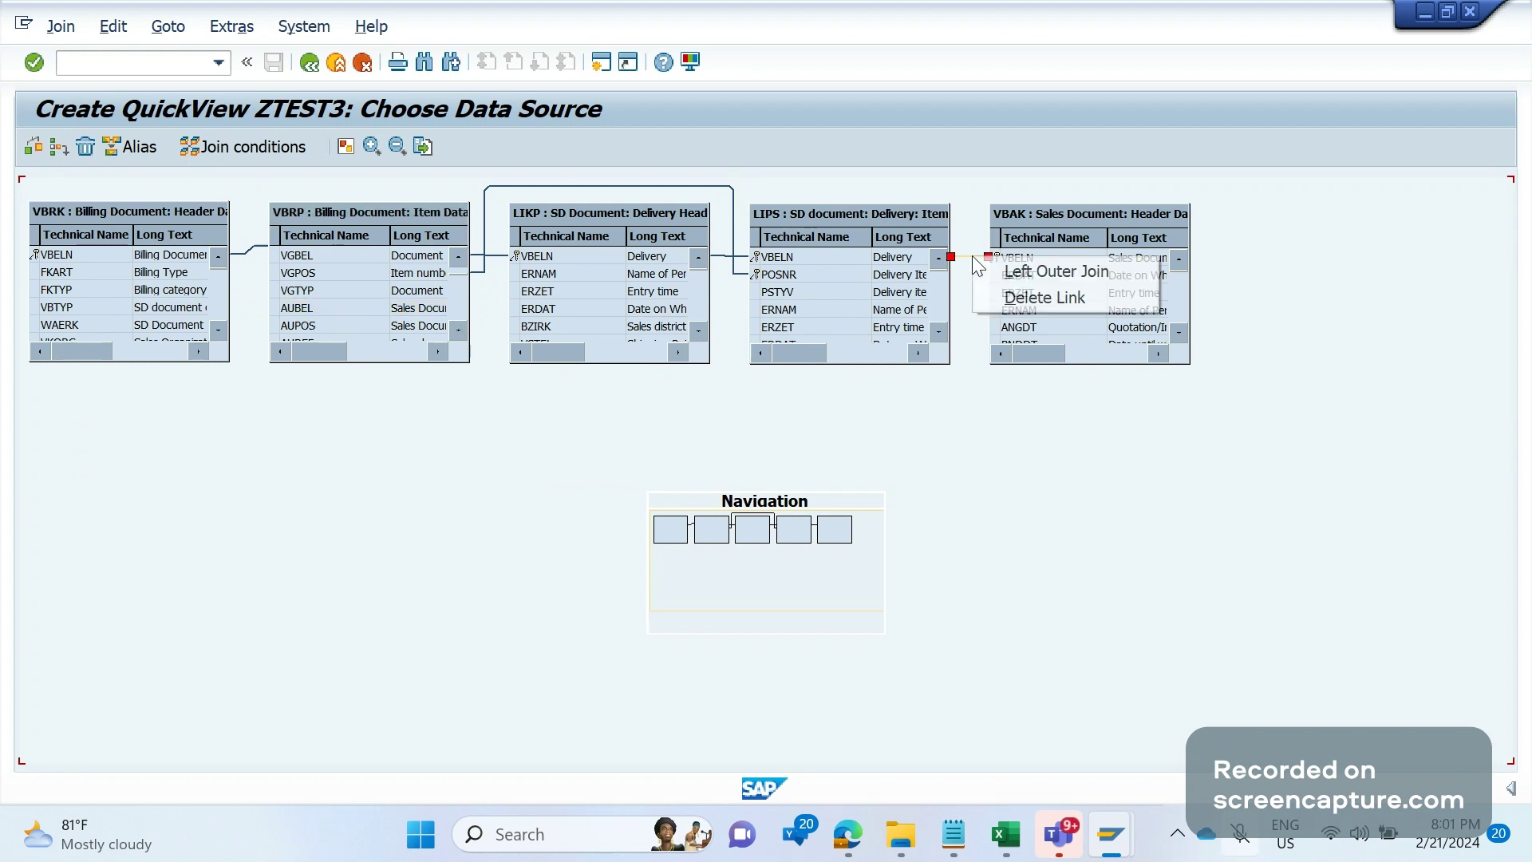
click(1011, 299)
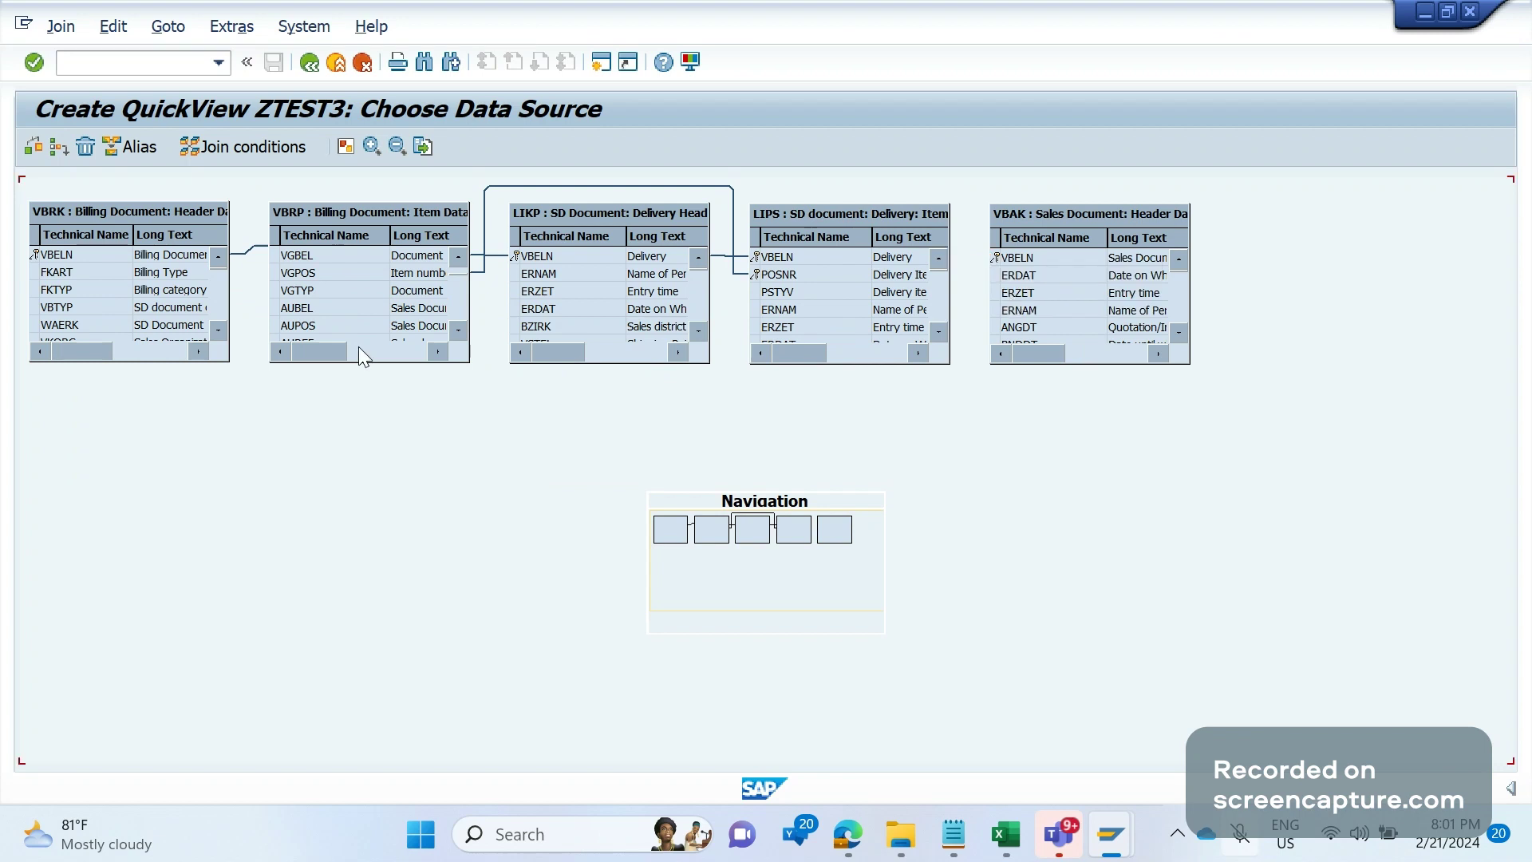
click(312, 309)
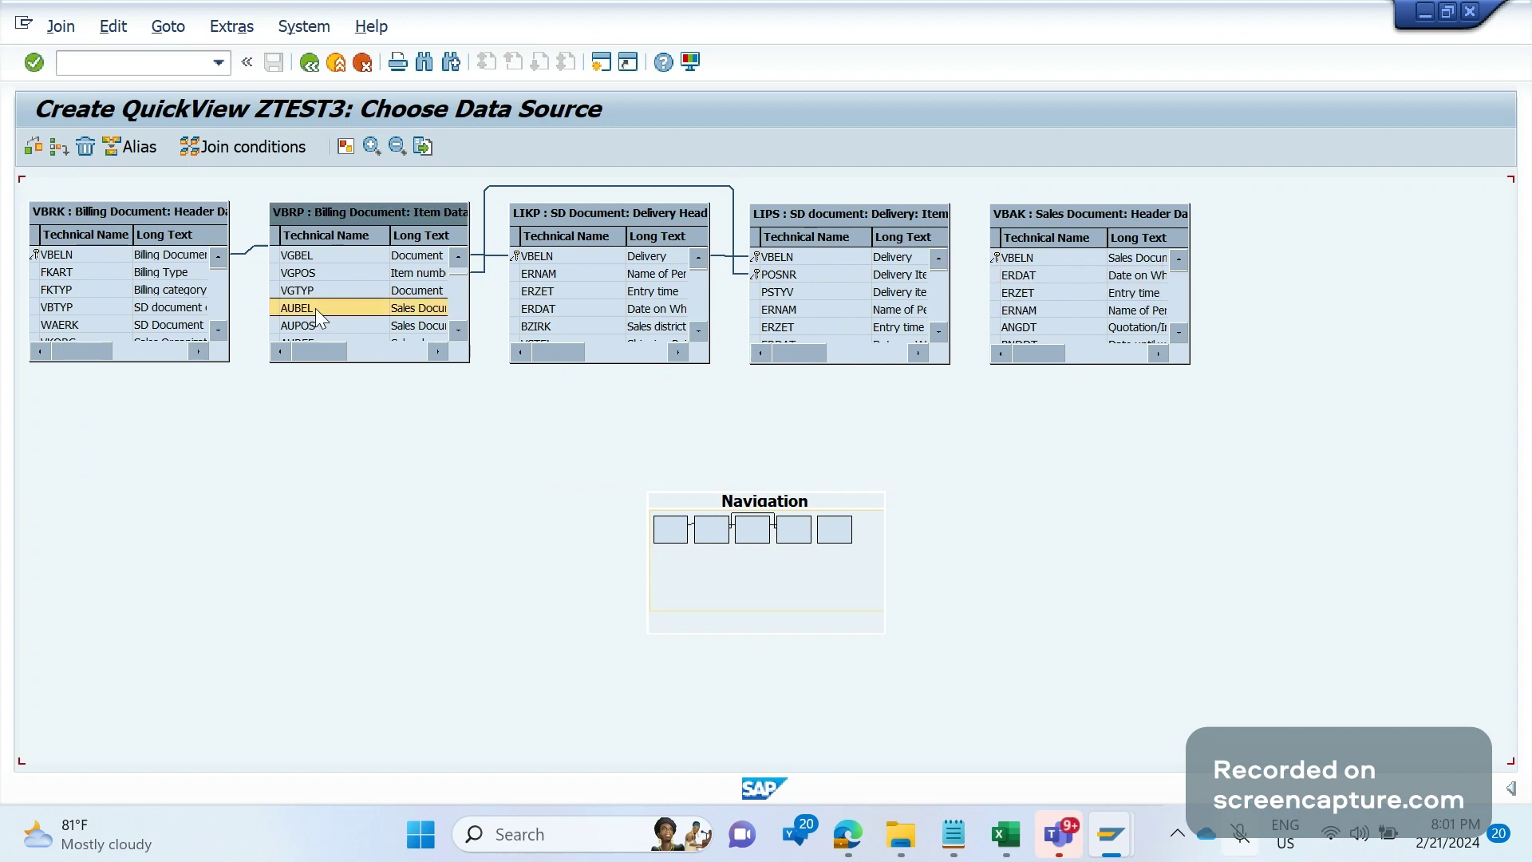
mouse_move(315, 308)
mouse_down()
mouse_move(865, 316)
mouse_move(994, 262)
mouse_up()
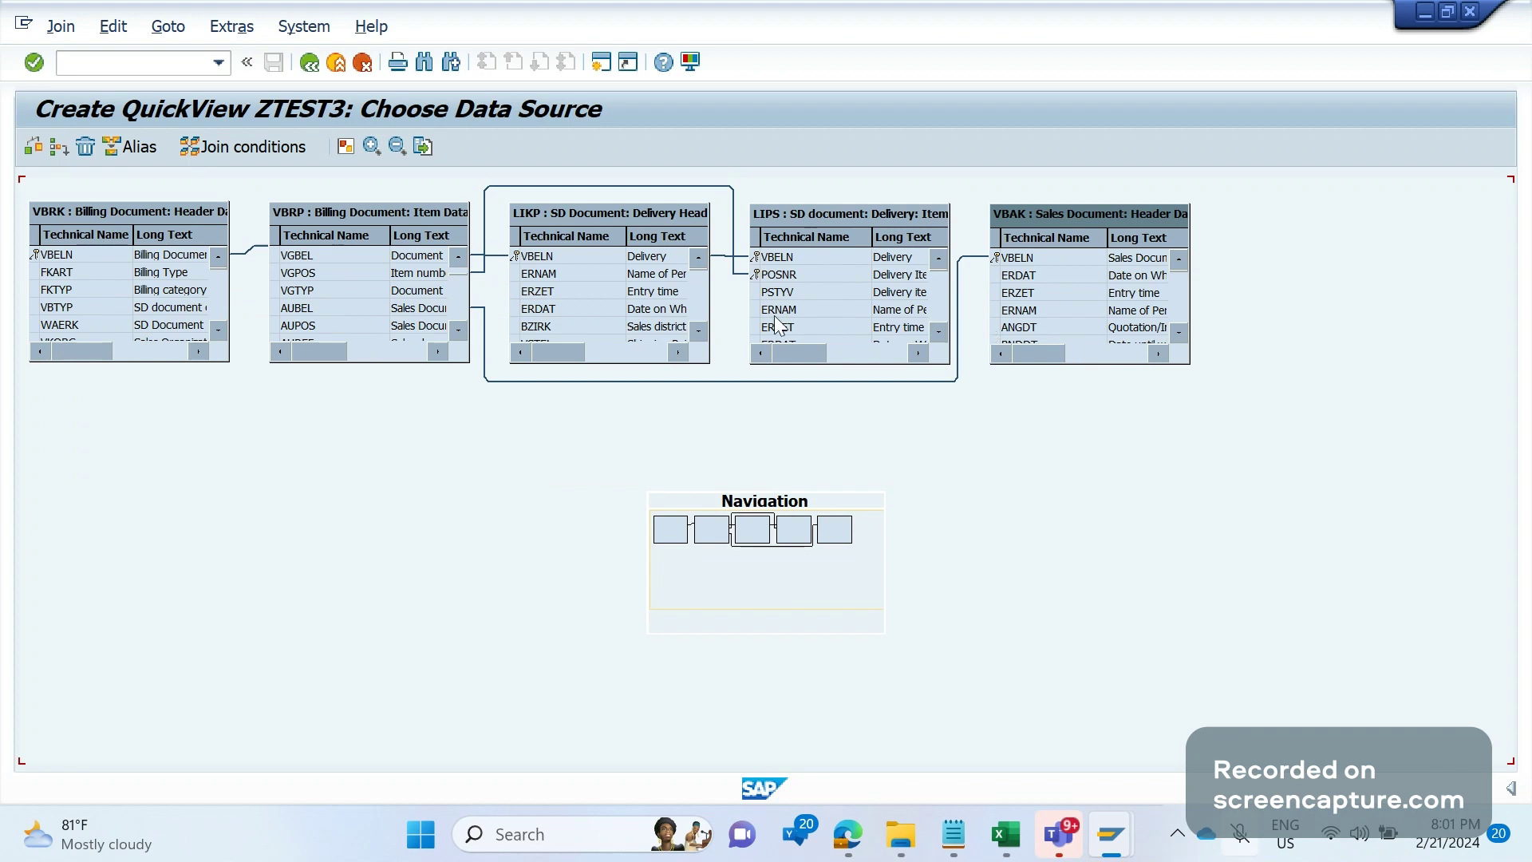
Add the sales document item table VBAP to the join and link VBRP field AUPOS to VBAP field POSNR.
click(59, 147)
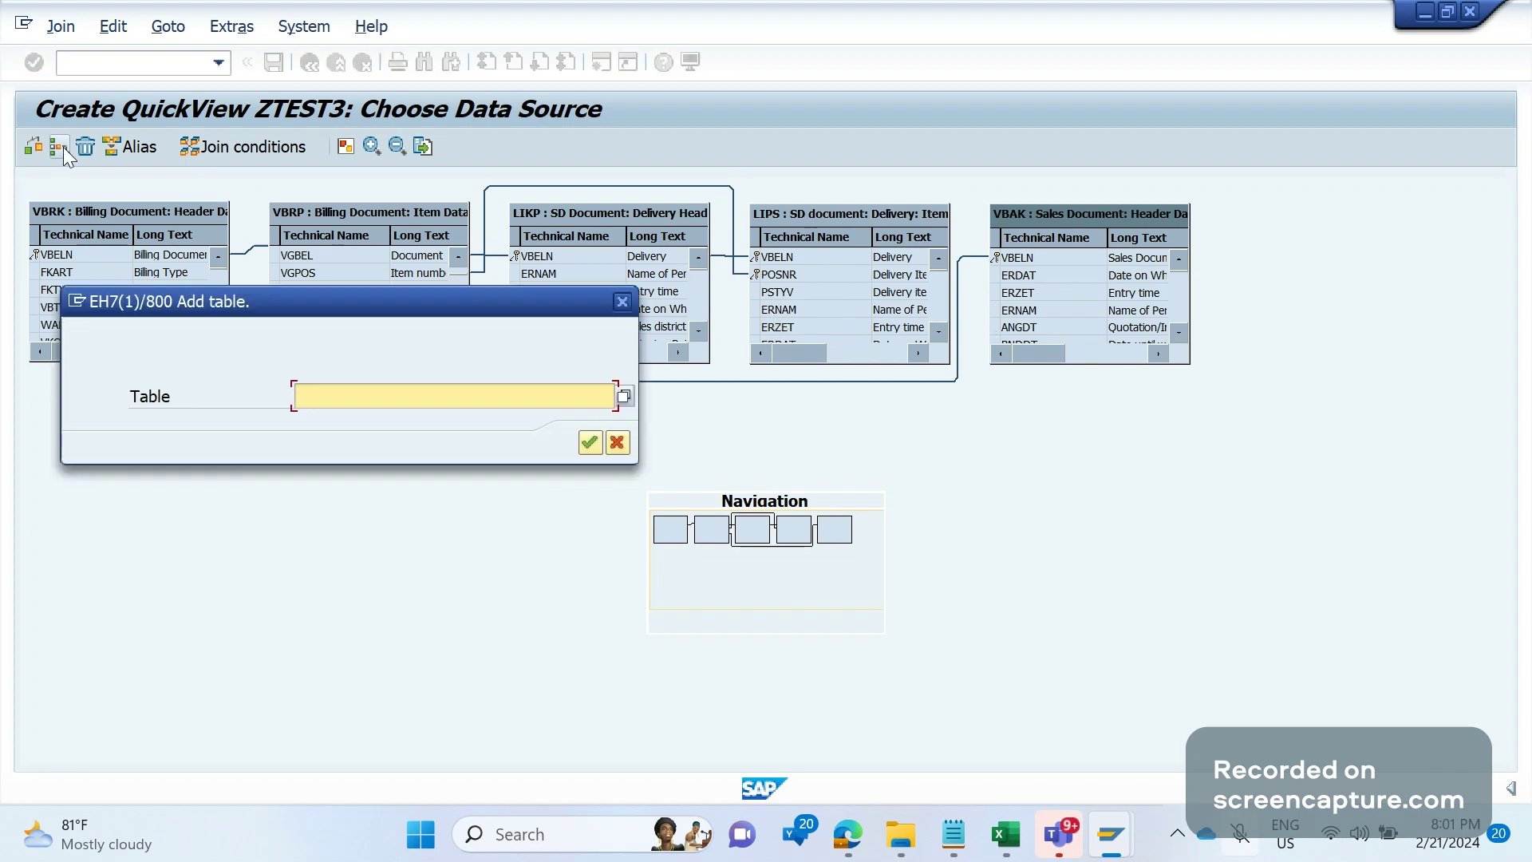
text(VBAP)
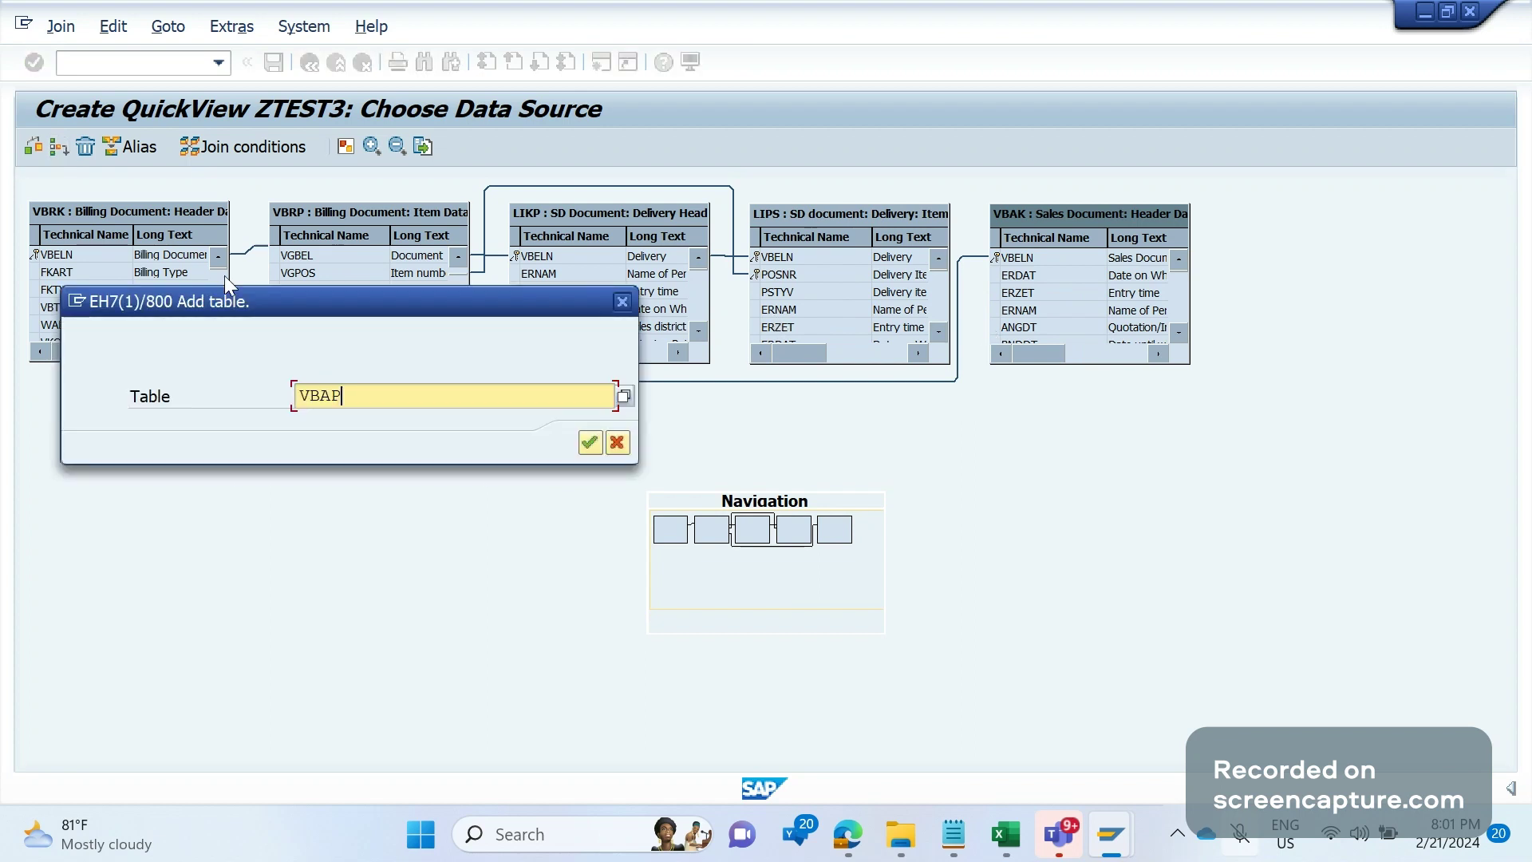
key(Return)
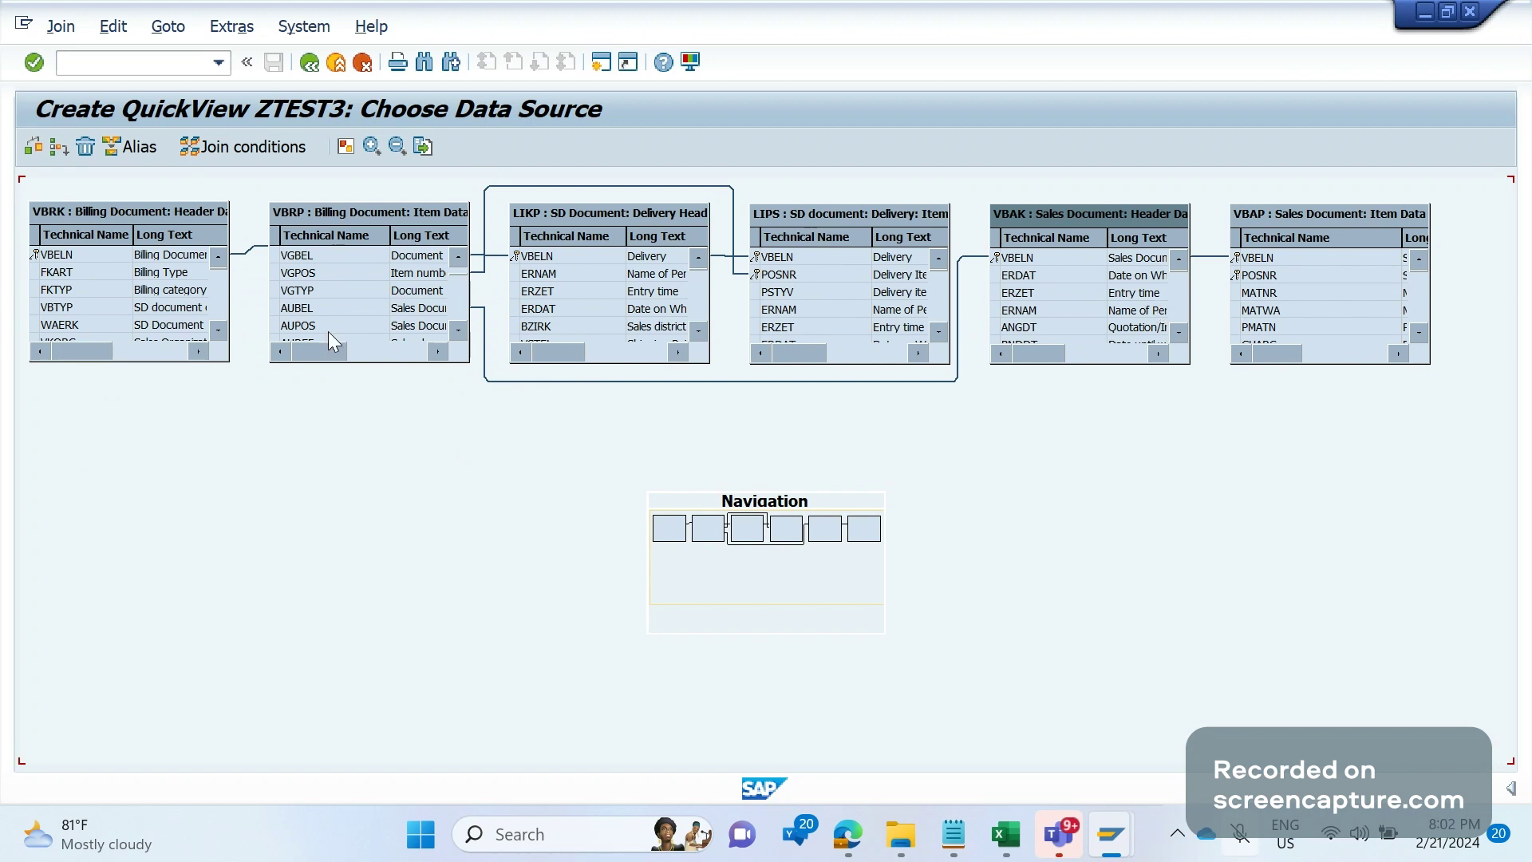
click(395, 327)
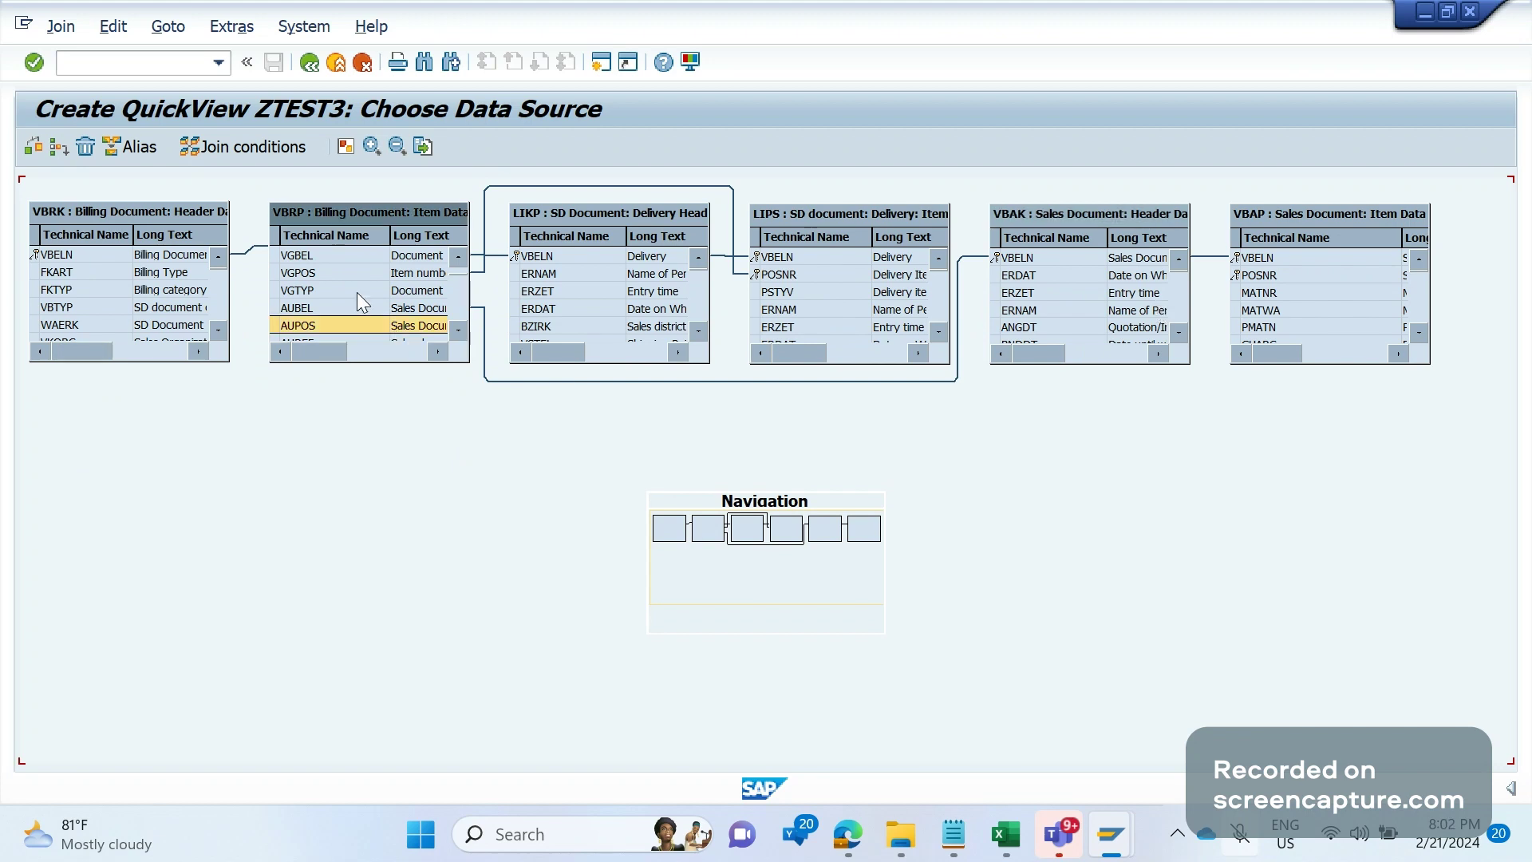
drag(371, 324, 1234, 277)
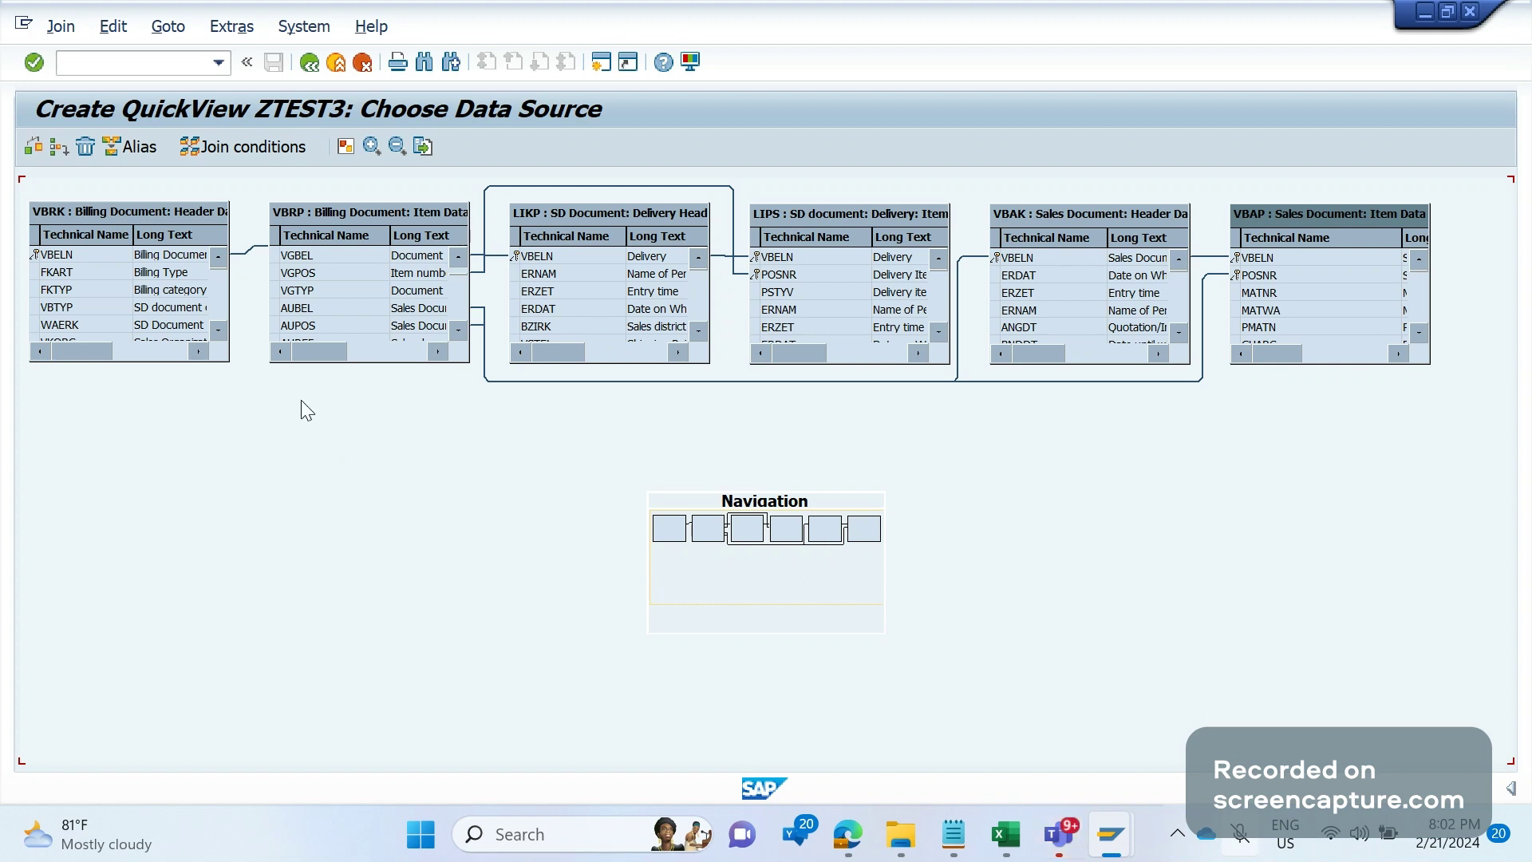
Return from the table join to the QuickView field selection and widen the data fields tree to show the technical names.
click(310, 63)
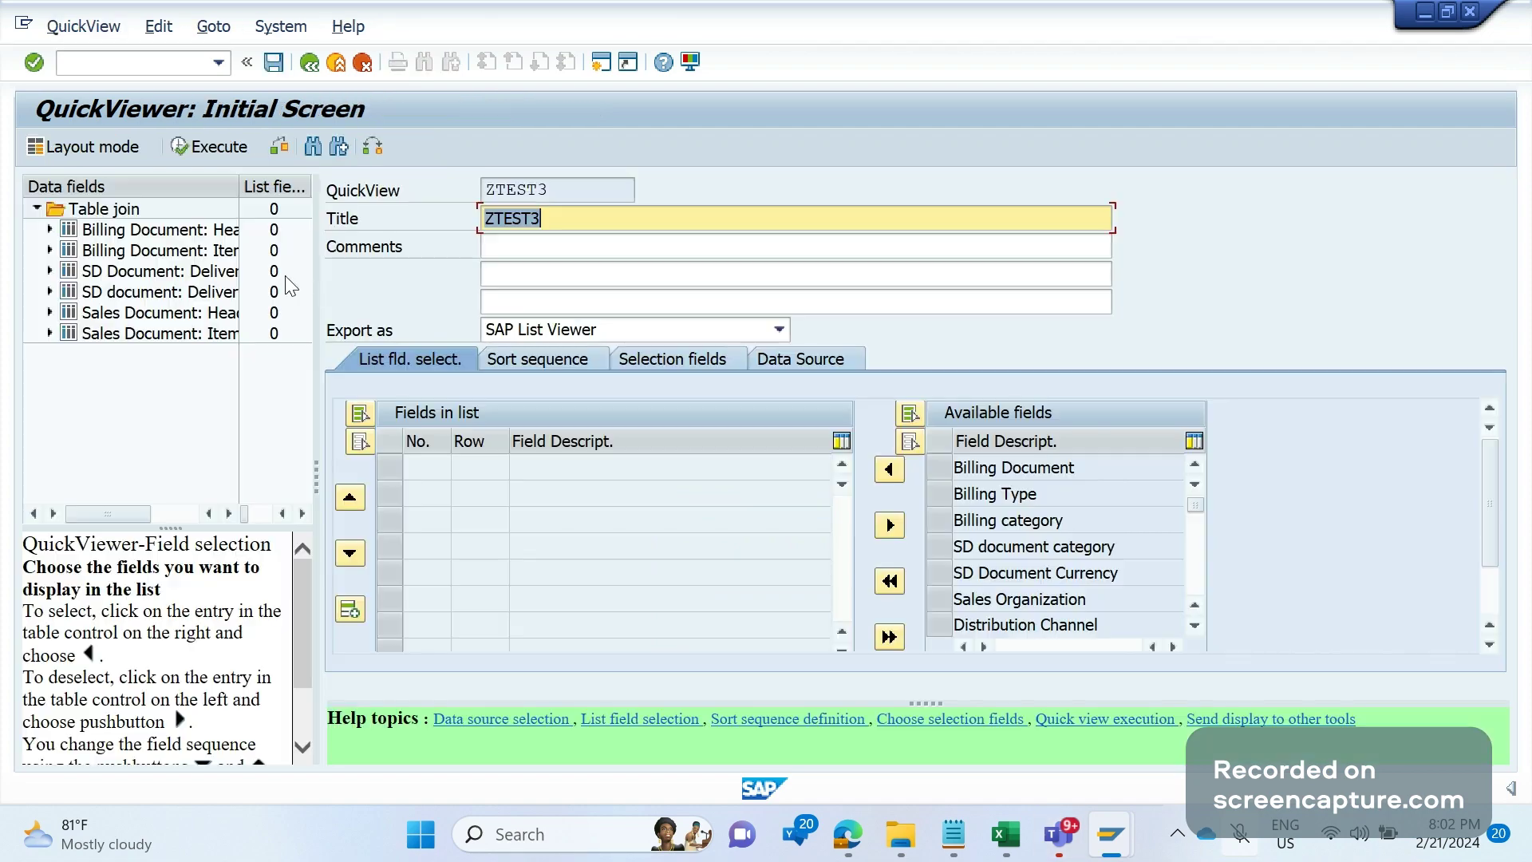
drag(236, 197, 258, 197)
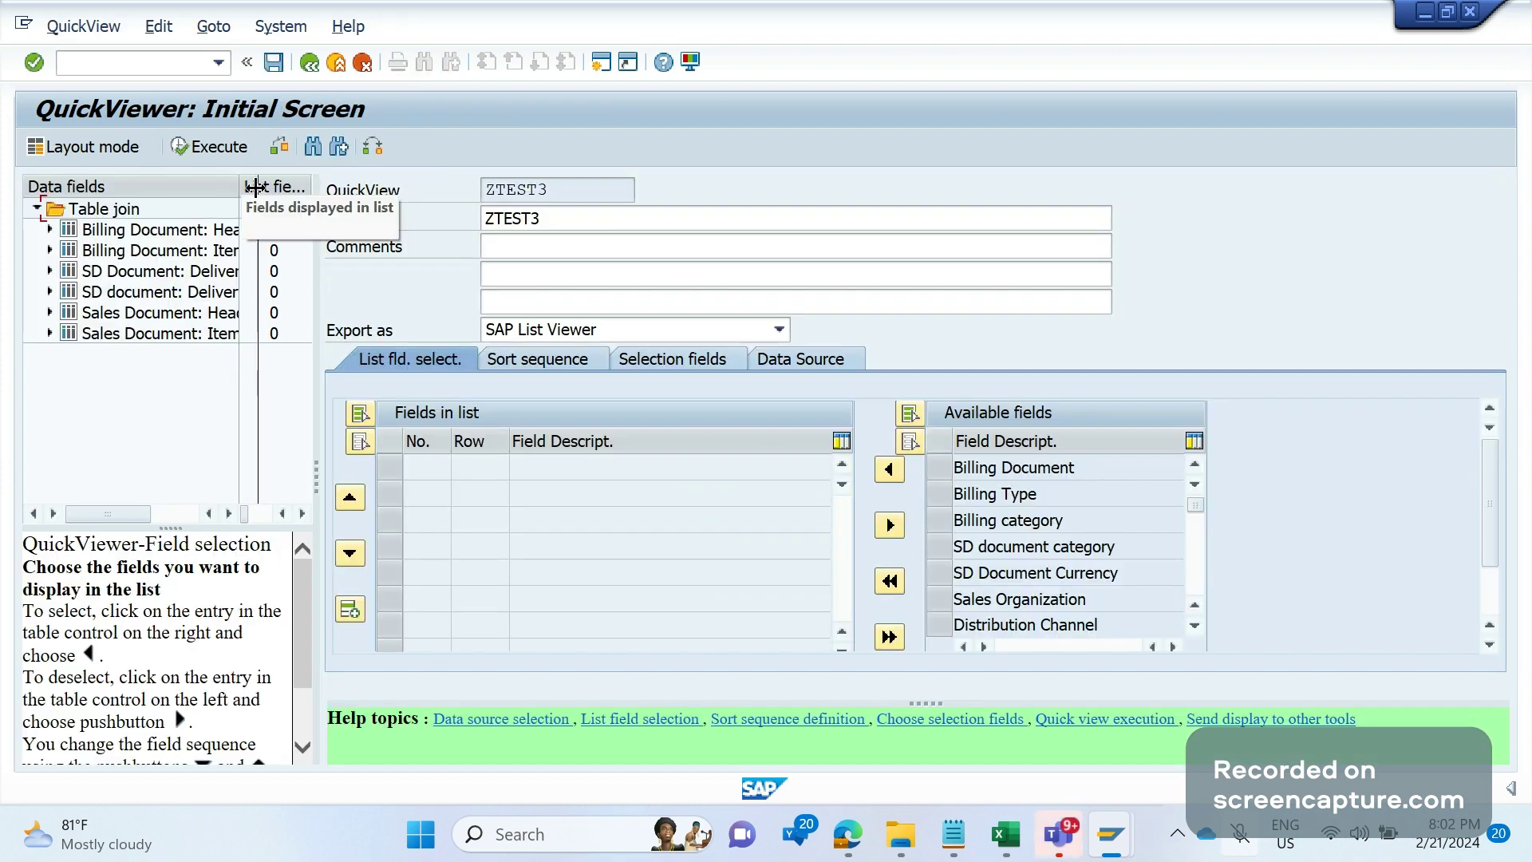
drag(320, 459, 513, 465)
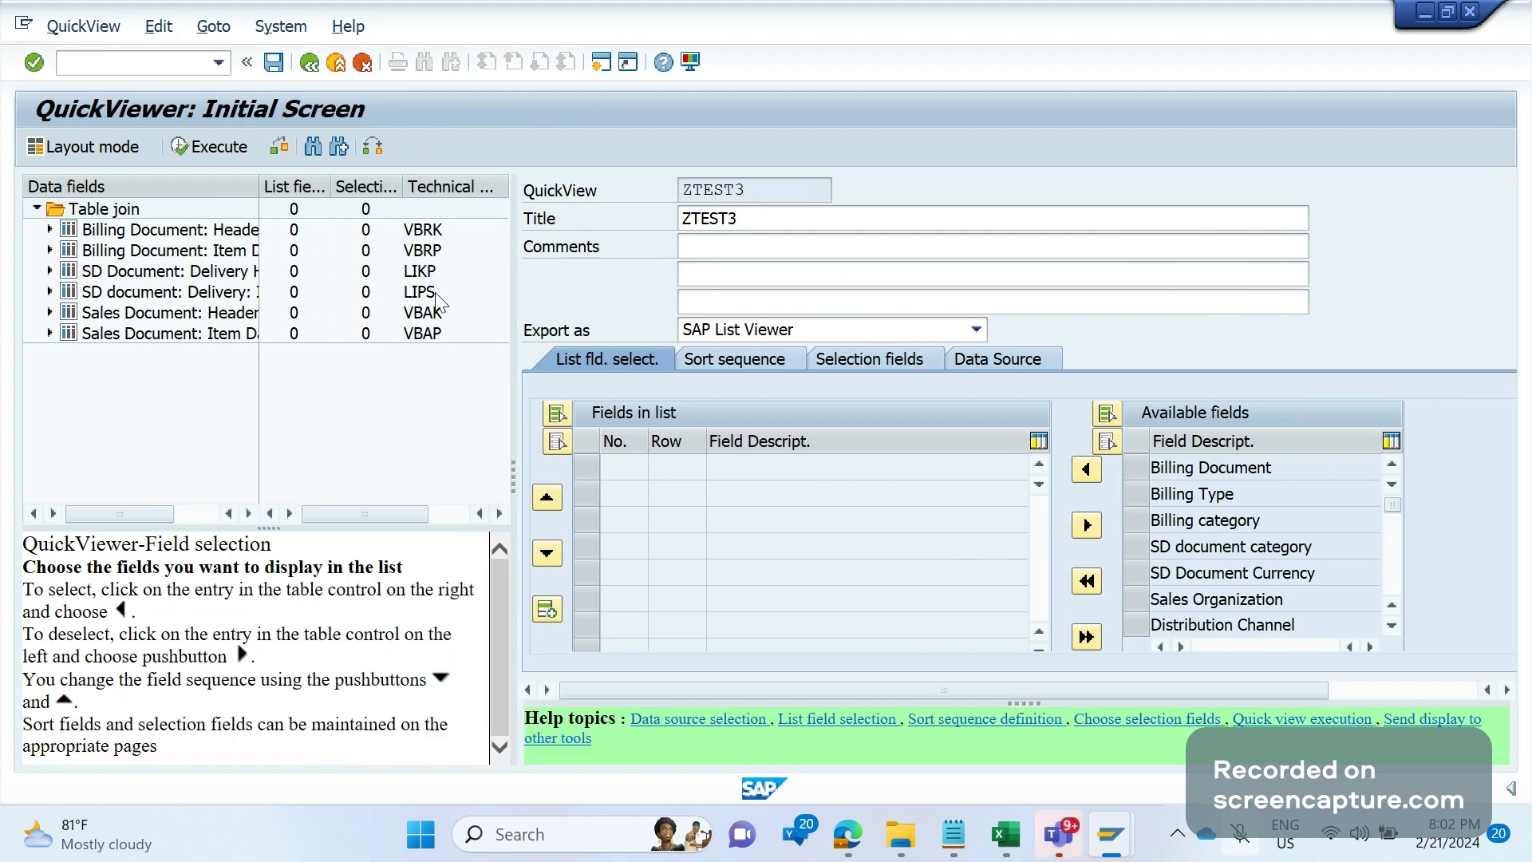
click(84, 401)
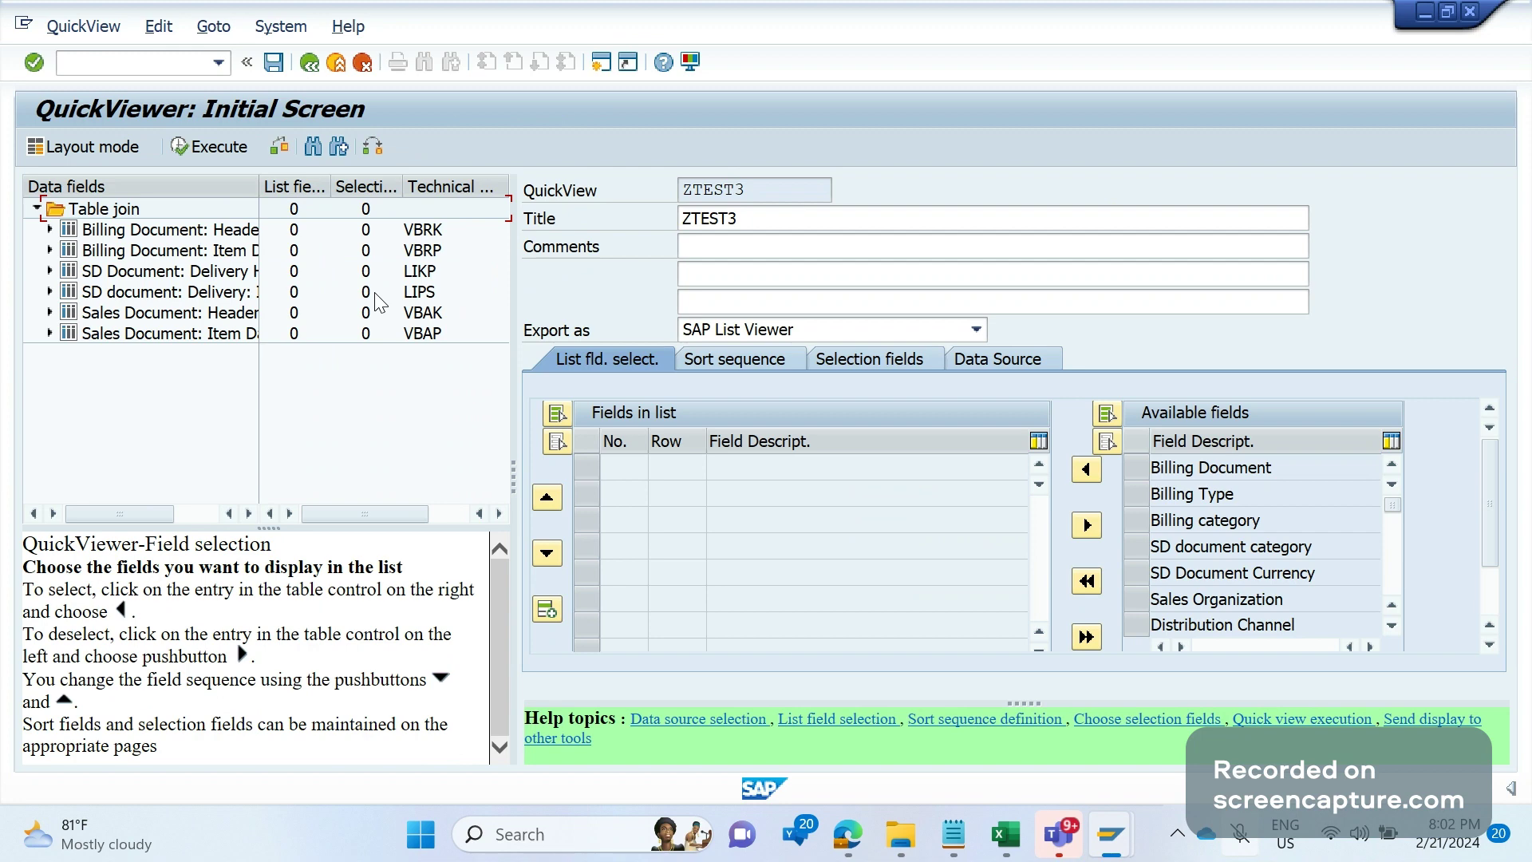
View the Incomplete SD Documents selection screen (transaction V.02) in a separate session, and switch back to the QuickViewer session.
click(134, 57)
text(/OSE3)
key(Return)
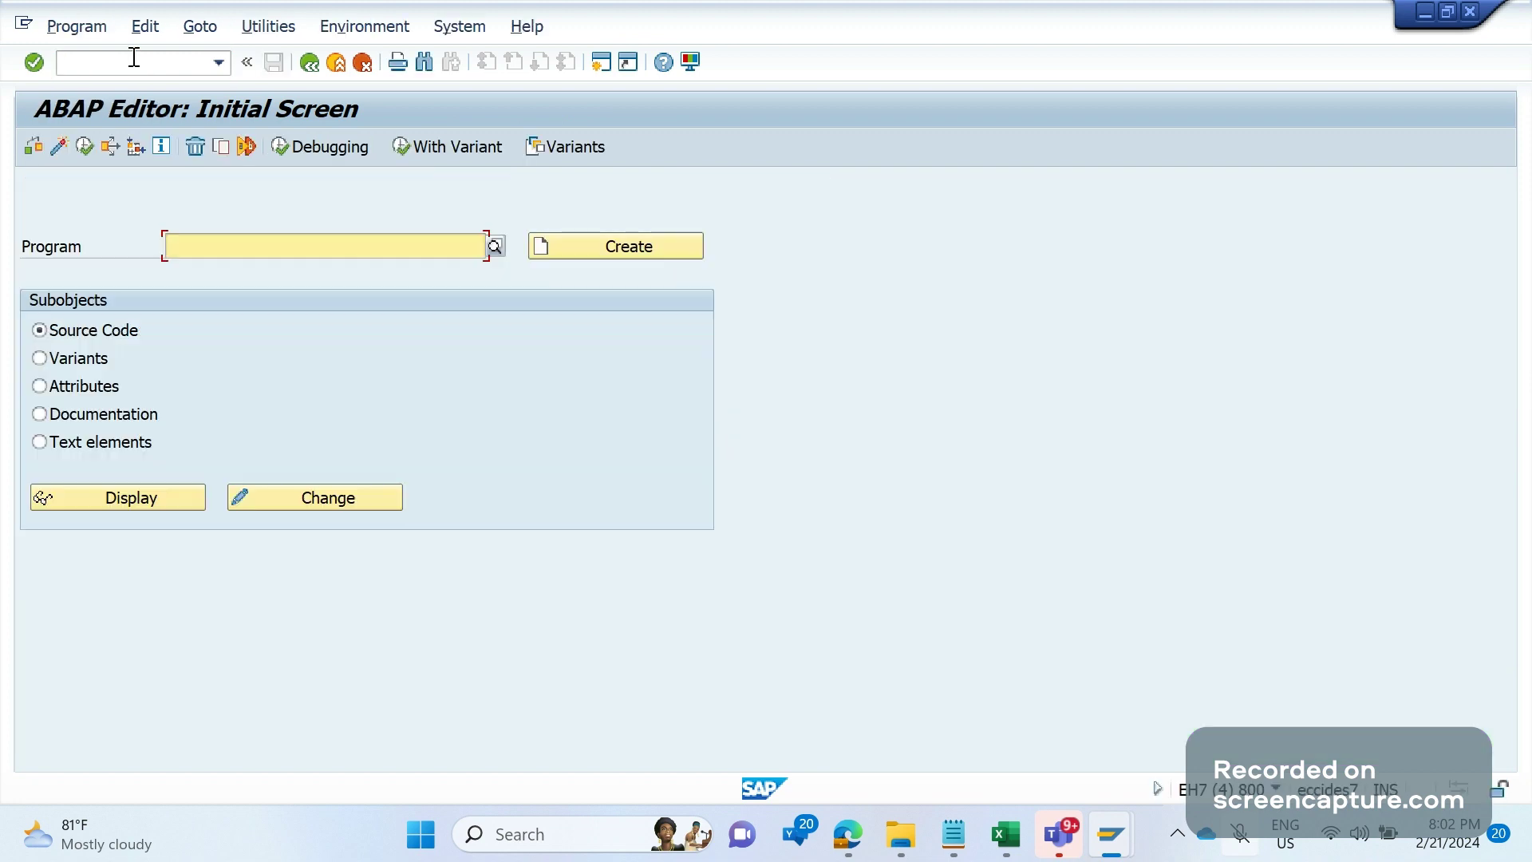
click(134, 59)
text(/NV.0)
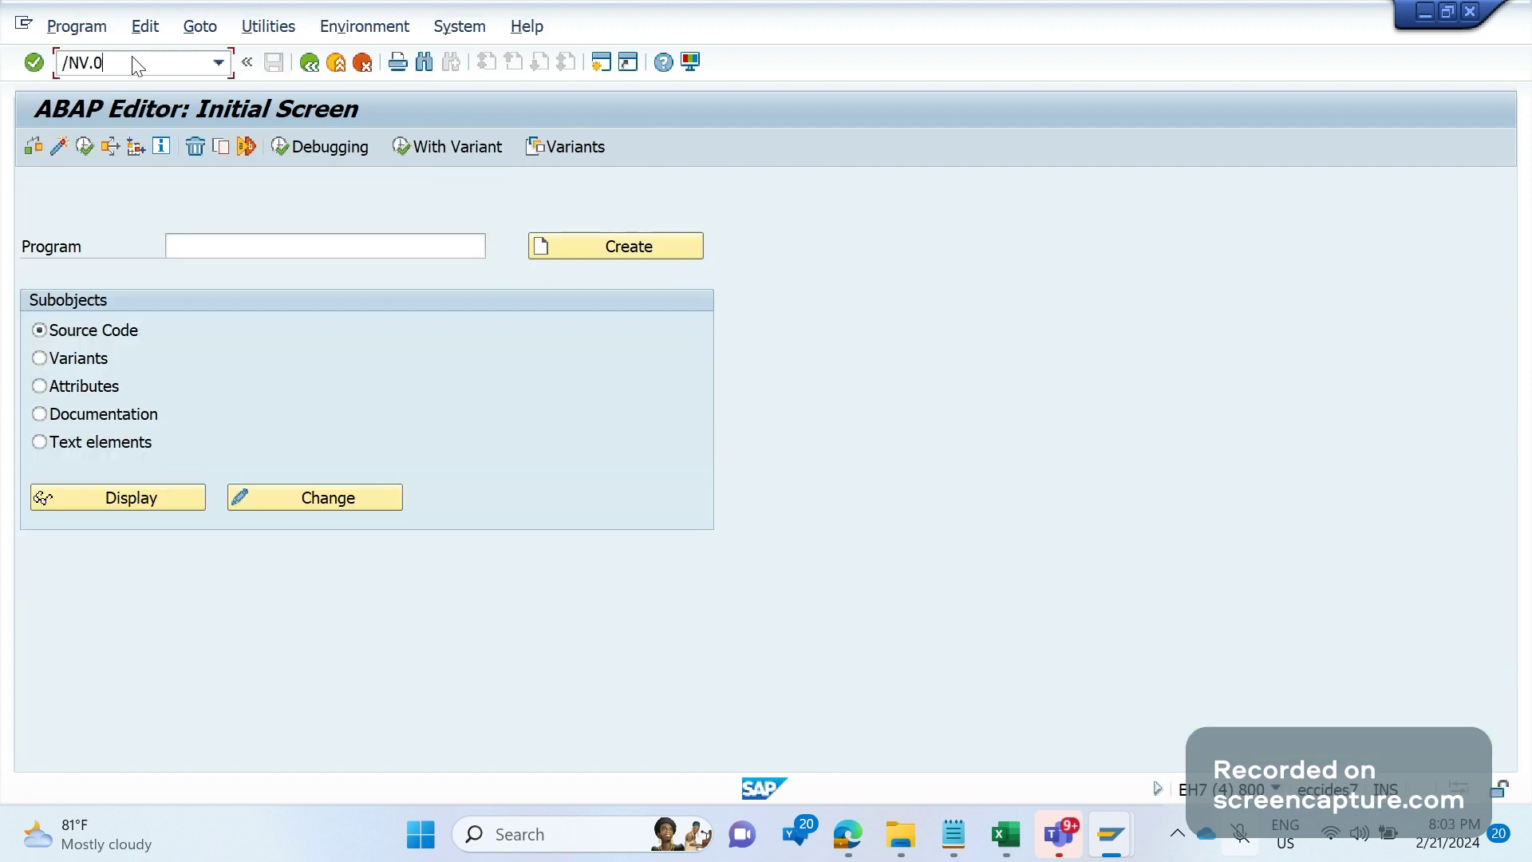
text(2)
key(Return)
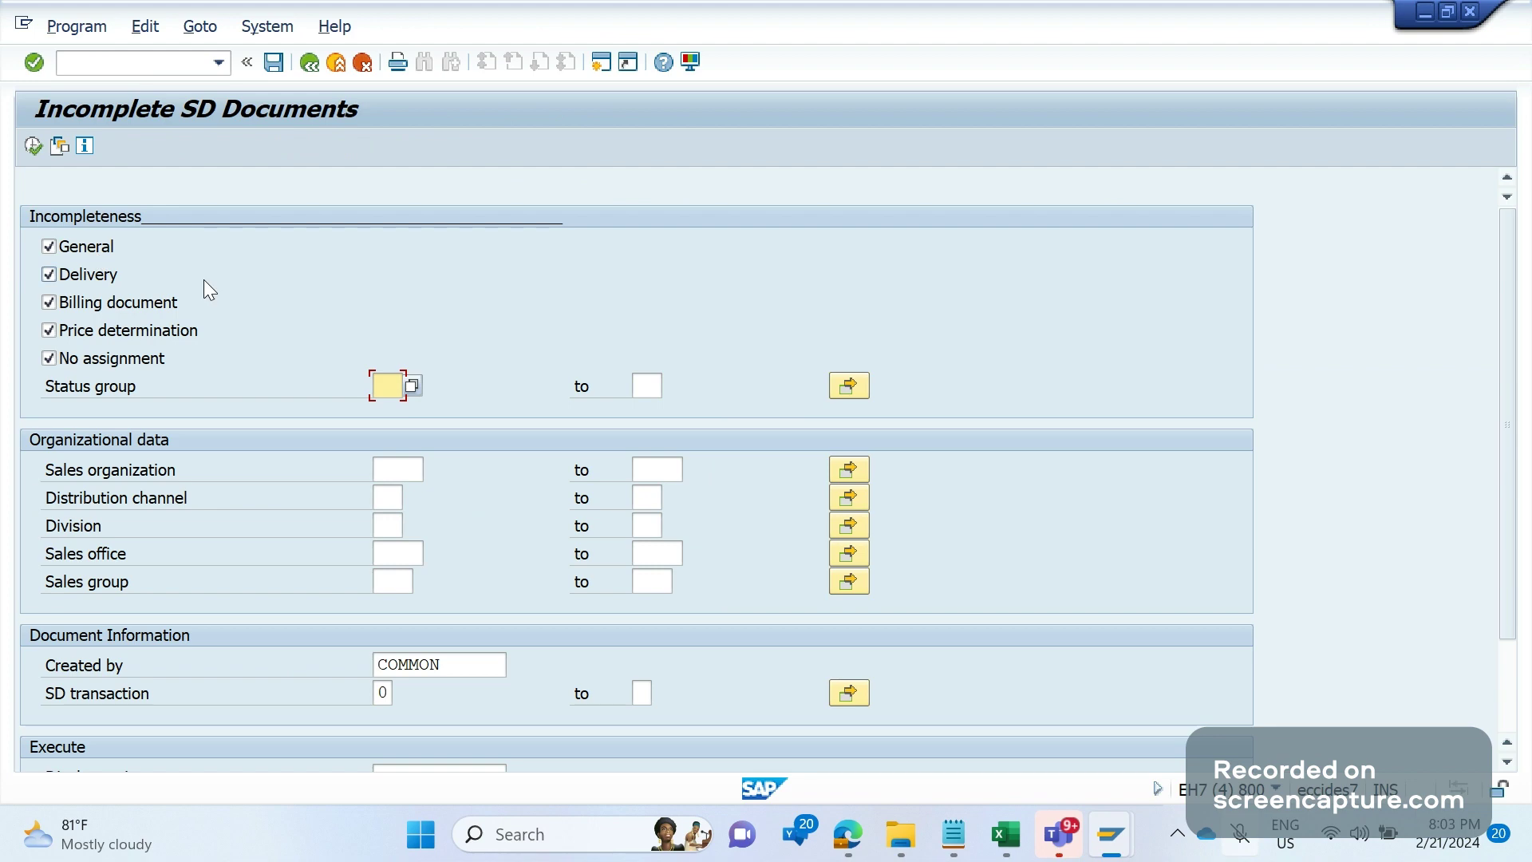
key(alt+Tab)
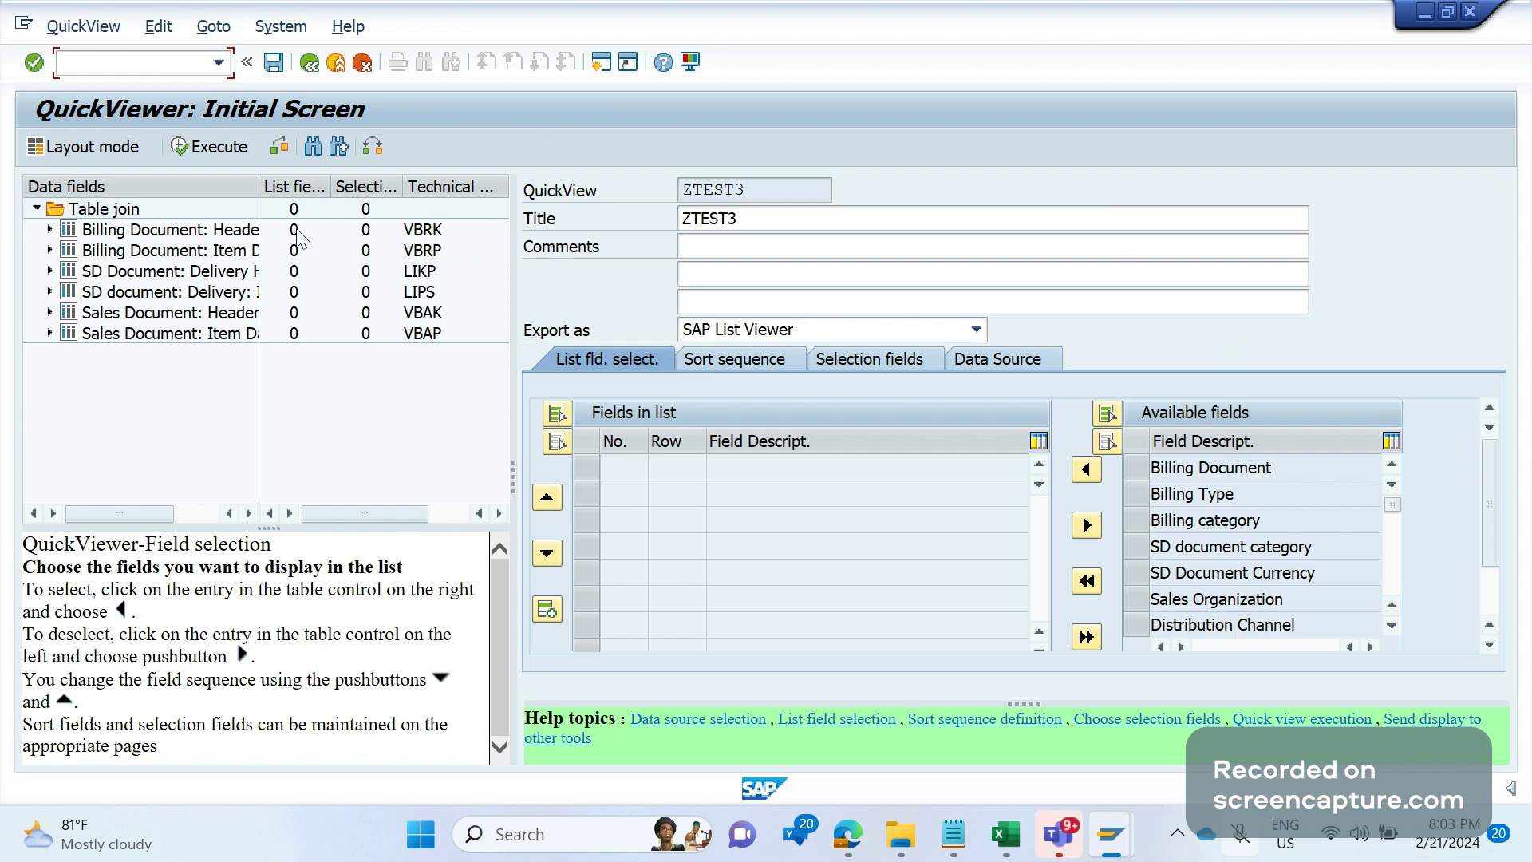
Mark Billing Document and Billing Type of the VBRK billing header table as selection fields.
click(50, 231)
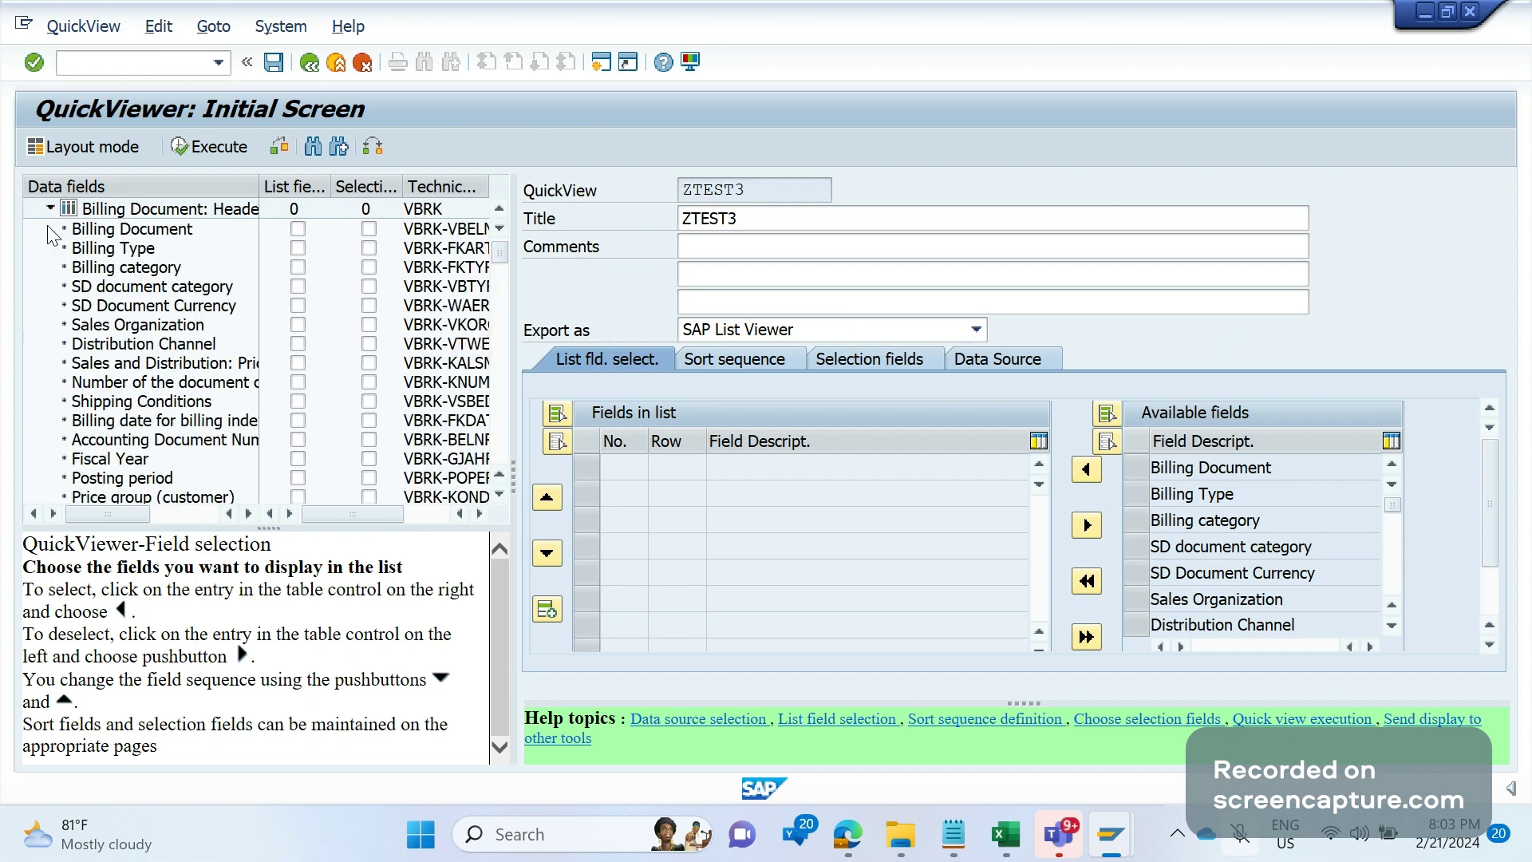
click(368, 235)
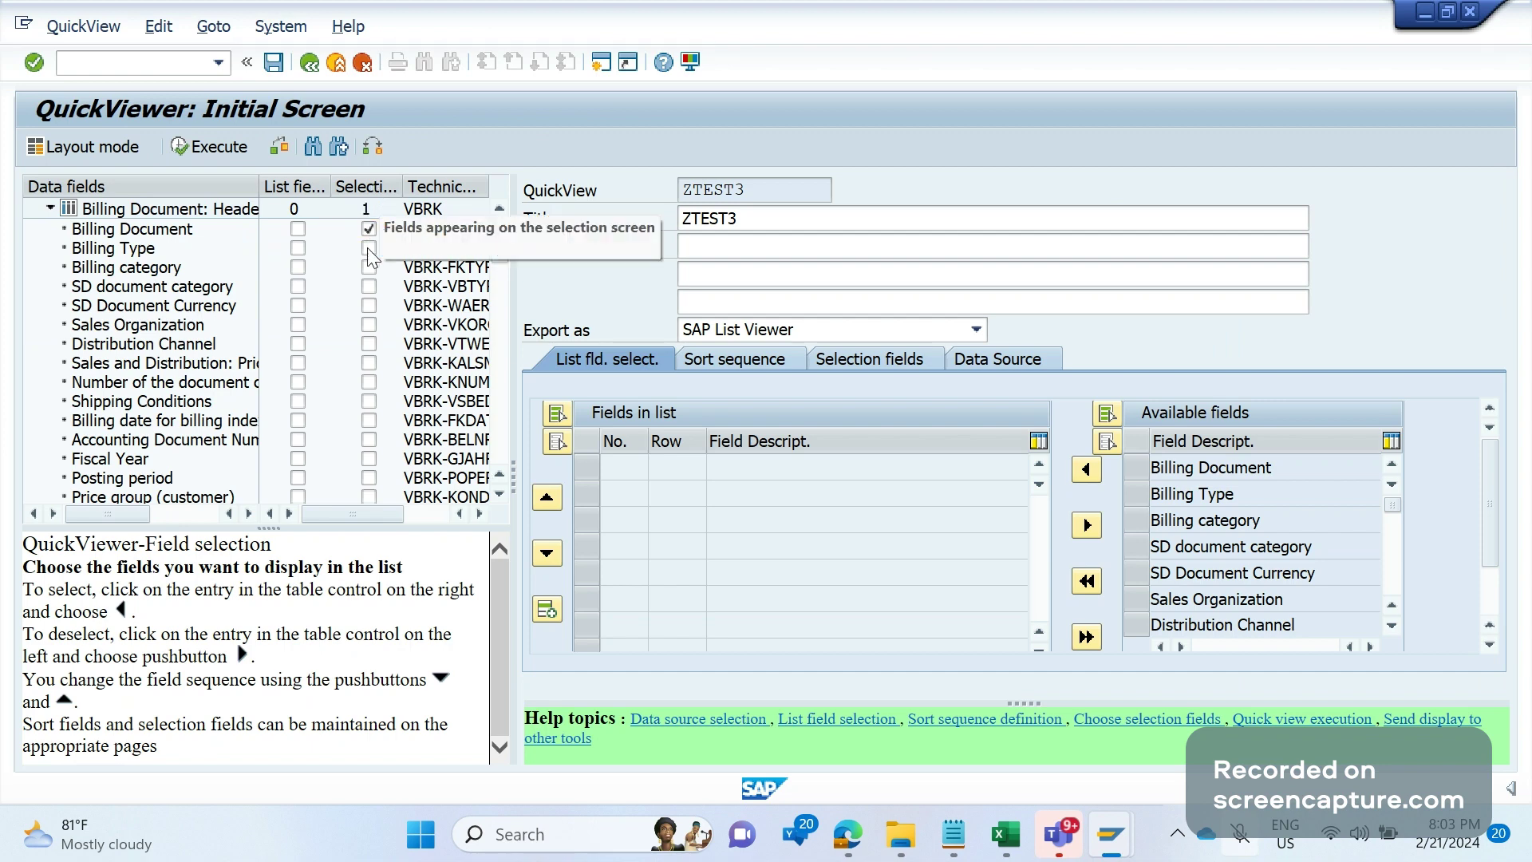
click(369, 249)
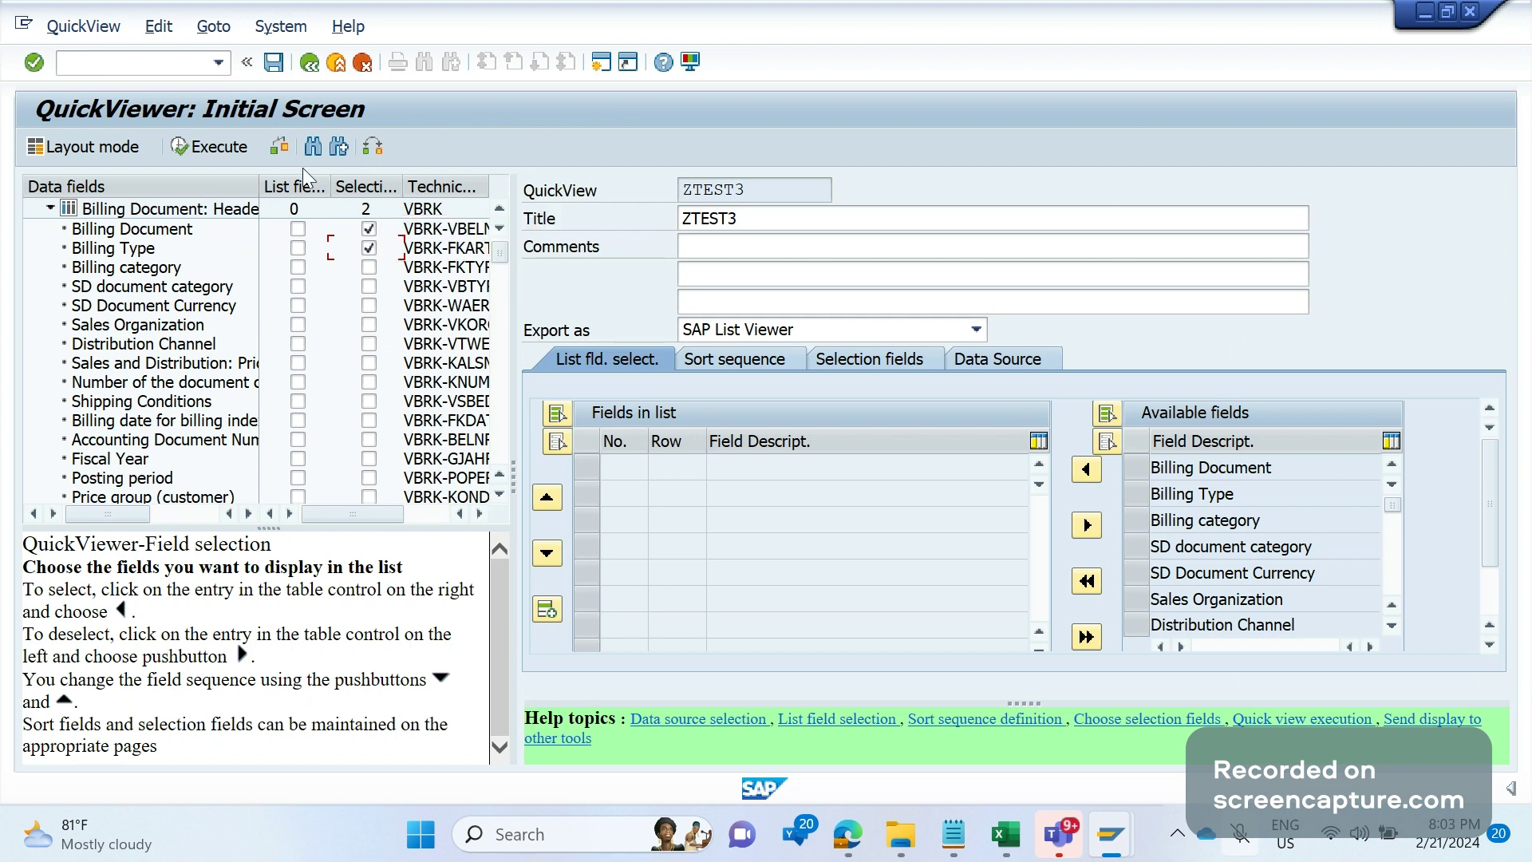
Add Billing Document, Billing Type, Sales Organization and Distribution Channel of table VBRK as list fields.
click(299, 229)
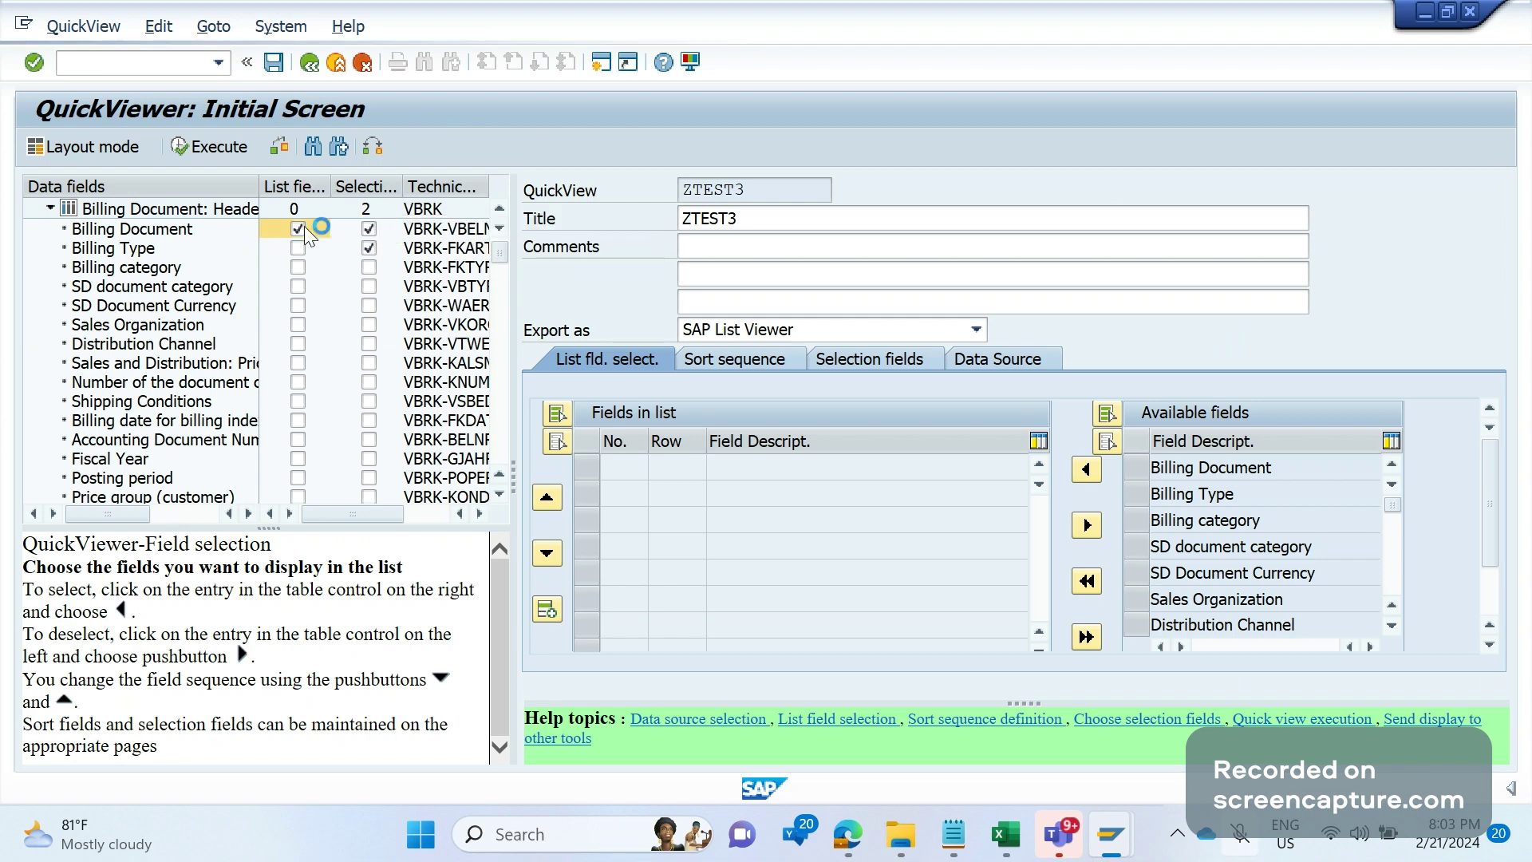
click(299, 248)
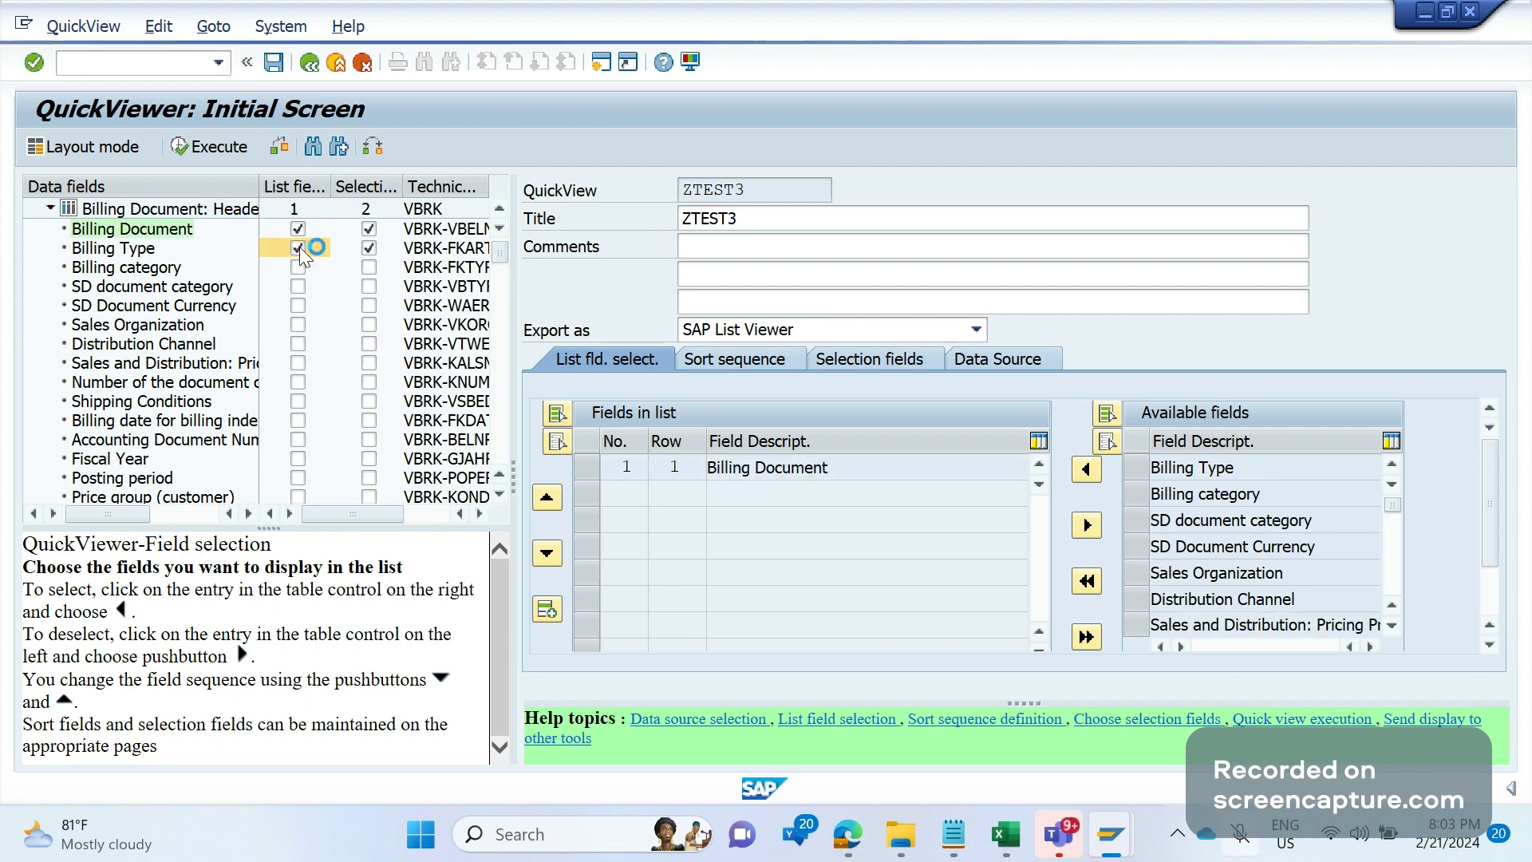
click(298, 326)
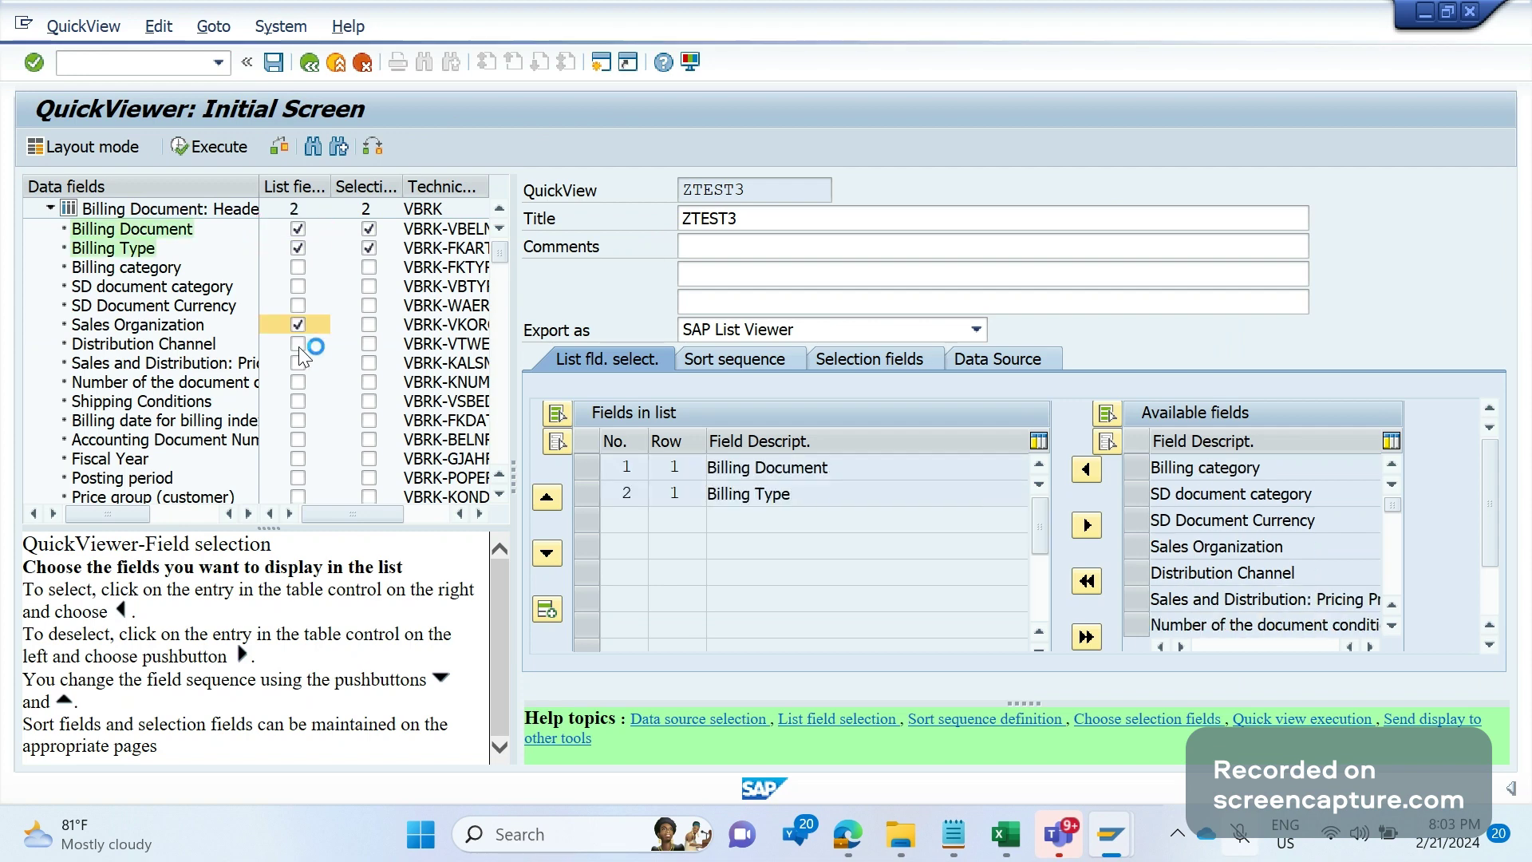
click(298, 344)
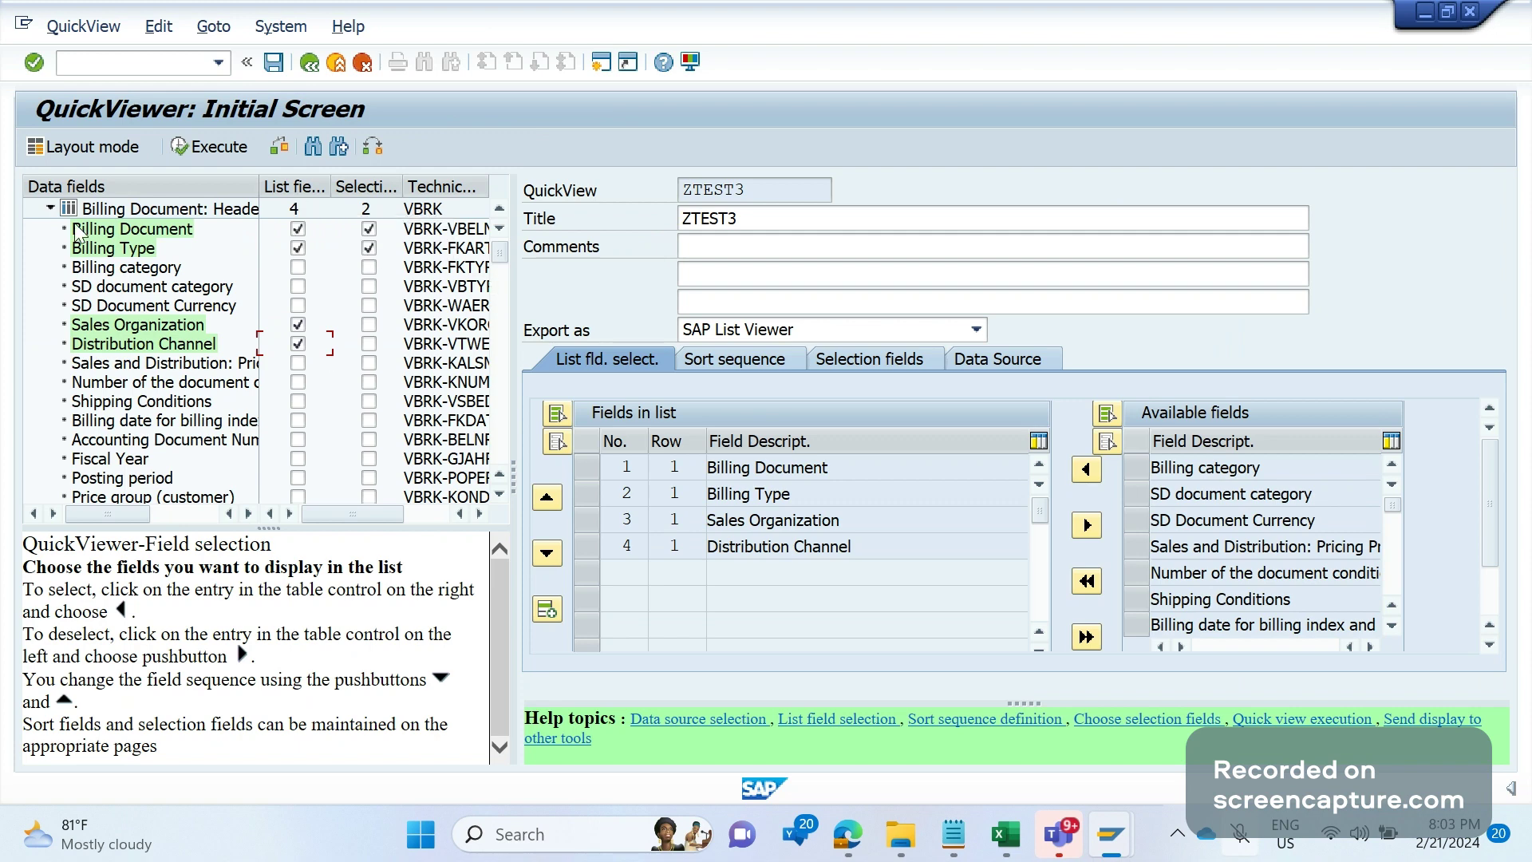
click(50, 209)
Add Billing Document and Billing item of the VBRP billing item table as list fields.
click(50, 250)
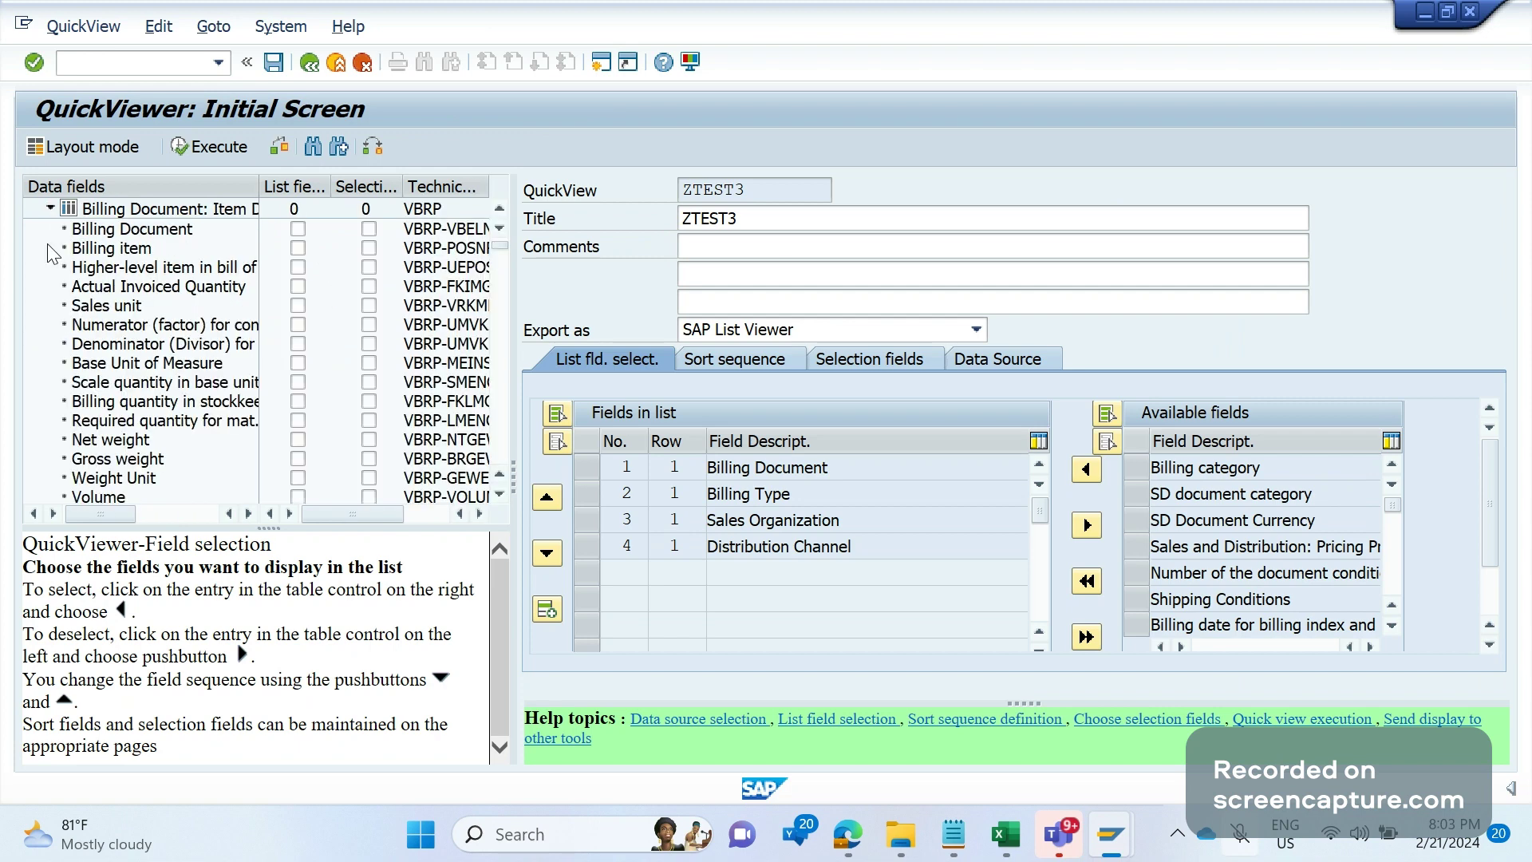
click(298, 231)
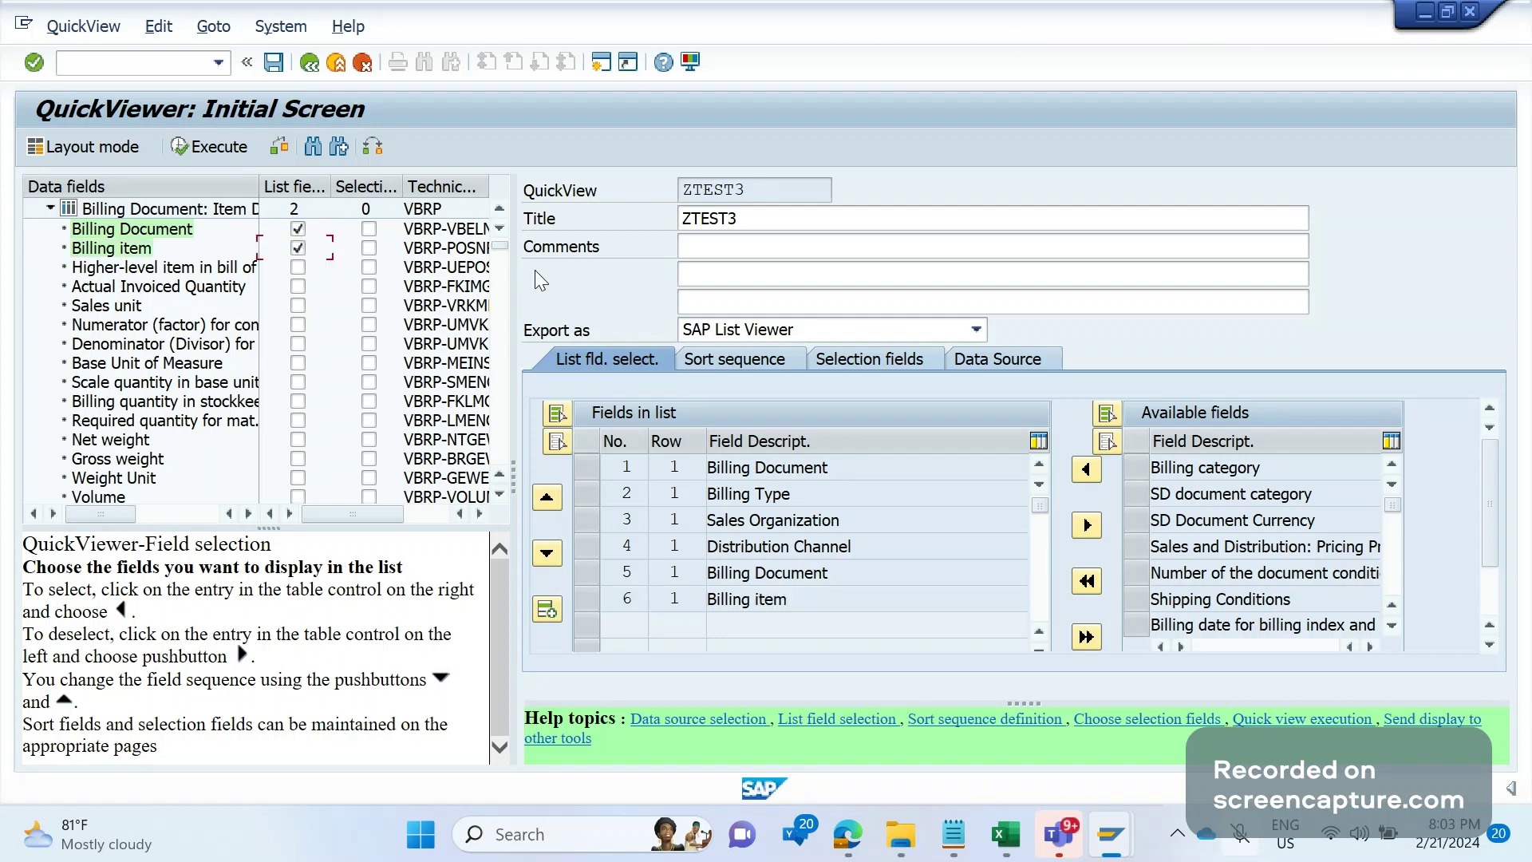
mouse_move(504, 251)
mouse_down()
mouse_move(490, 441)
mouse_move(498, 244)
mouse_up()
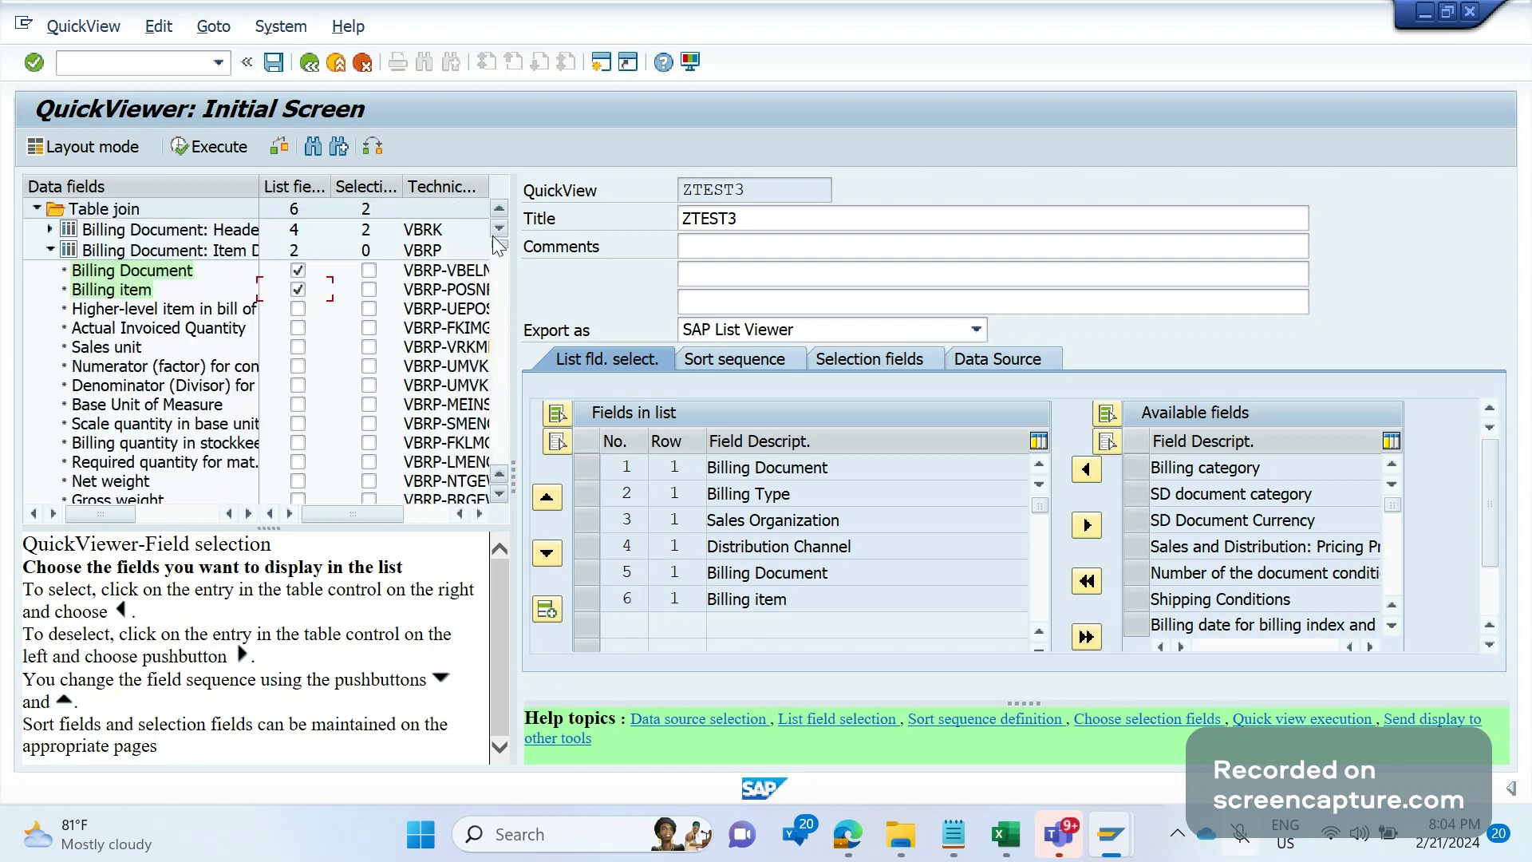
click(50, 250)
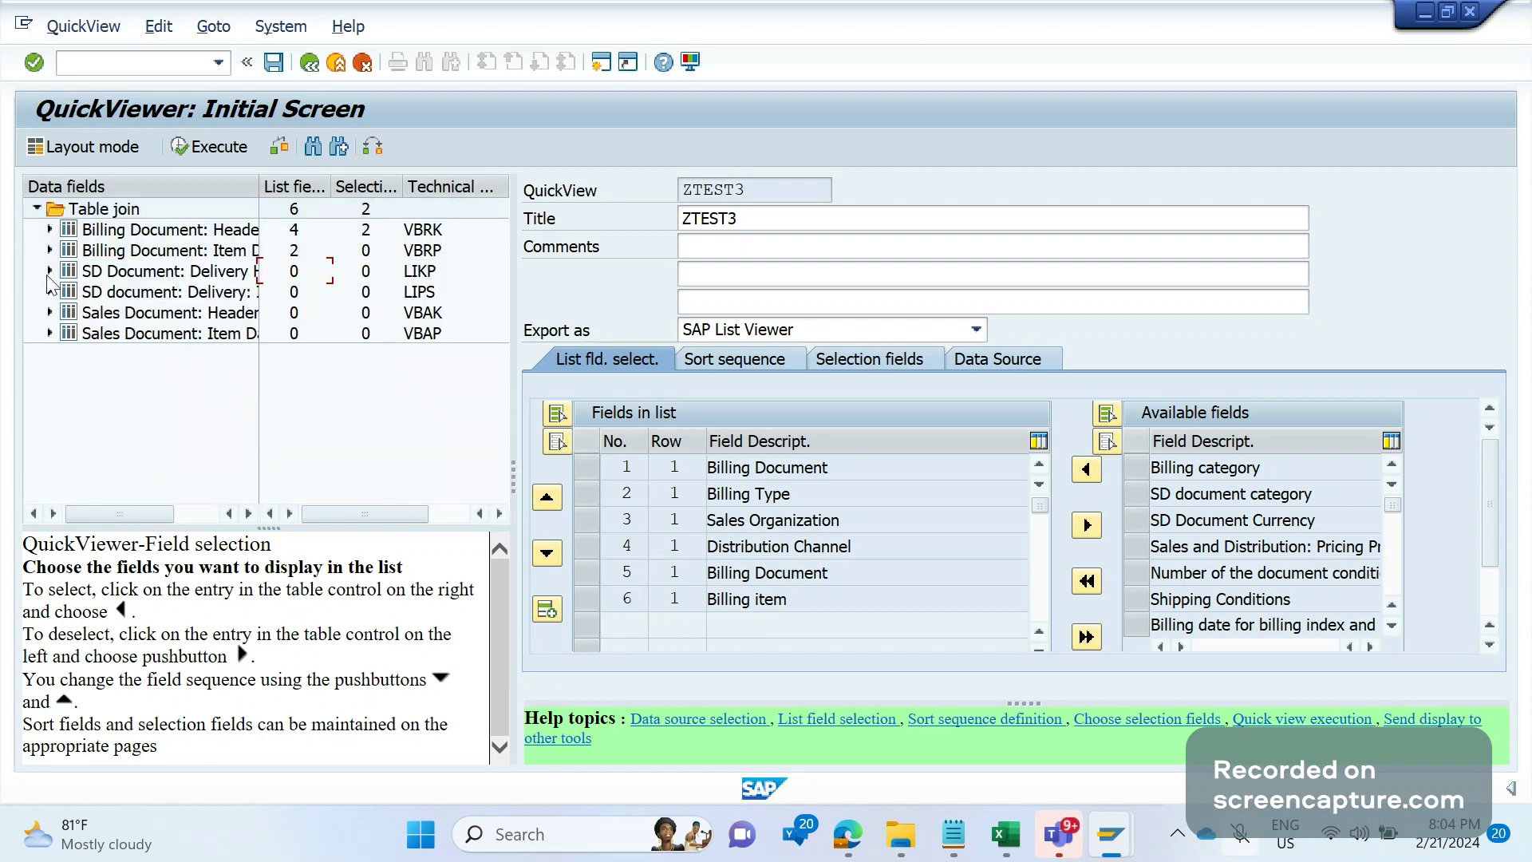
Add Delivery from table LIKP, and Delivery and Delivery Item from table LIPS, as list fields.
click(49, 271)
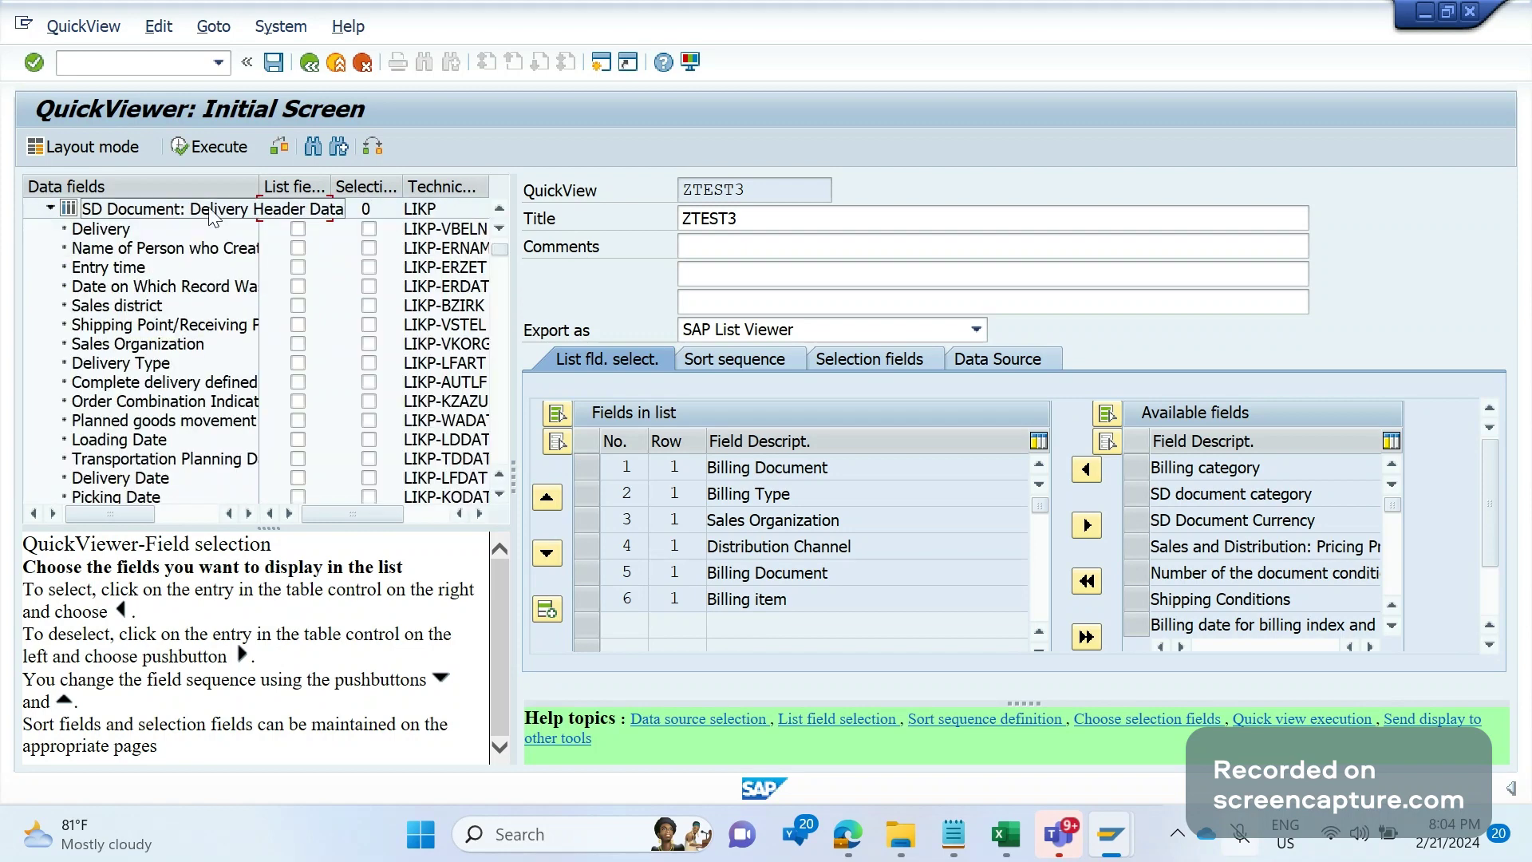
click(297, 230)
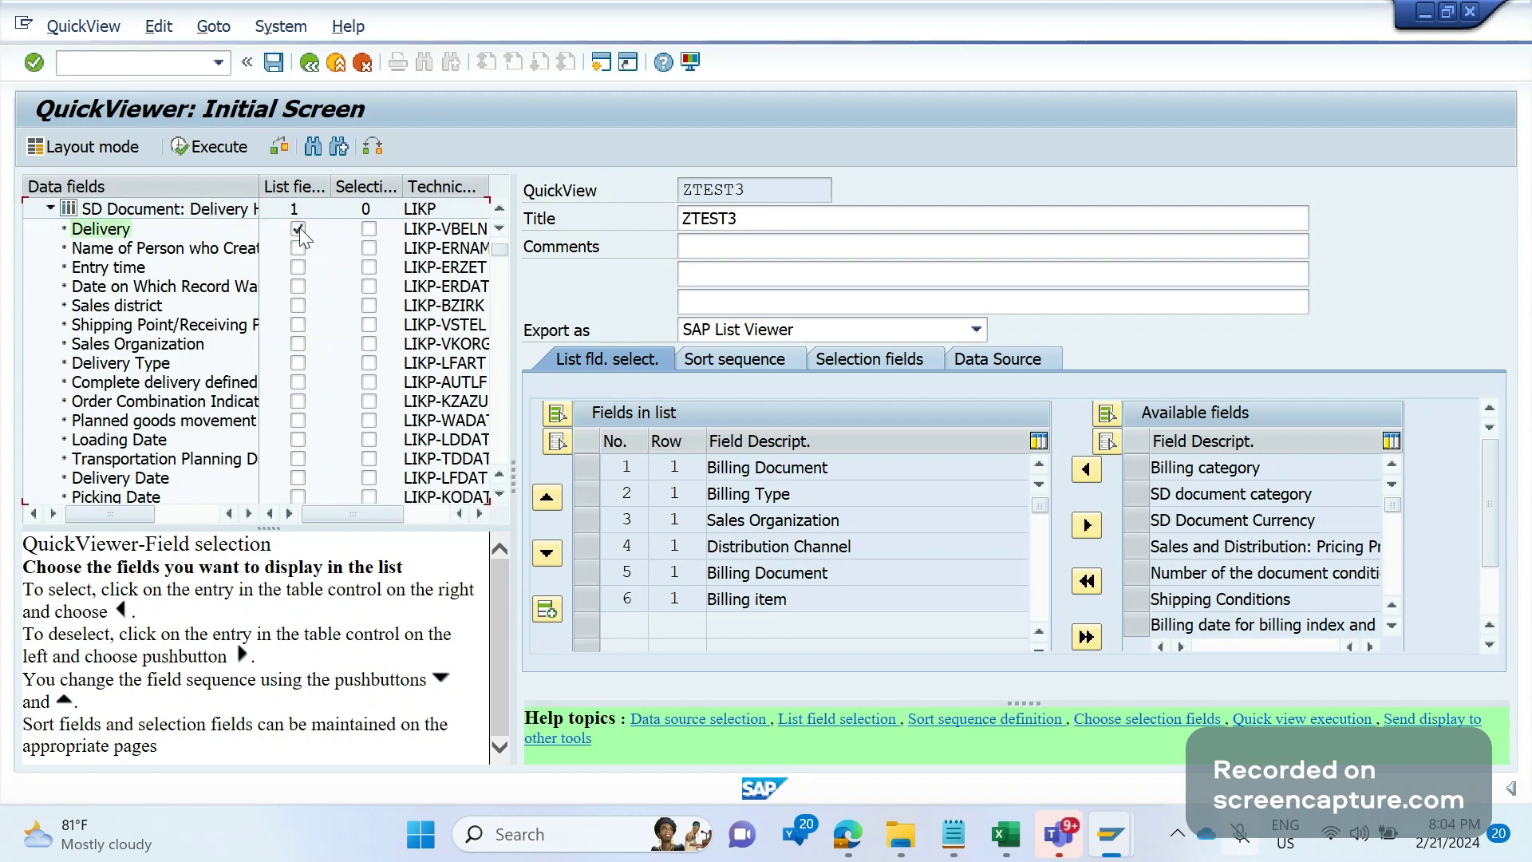
click(50, 208)
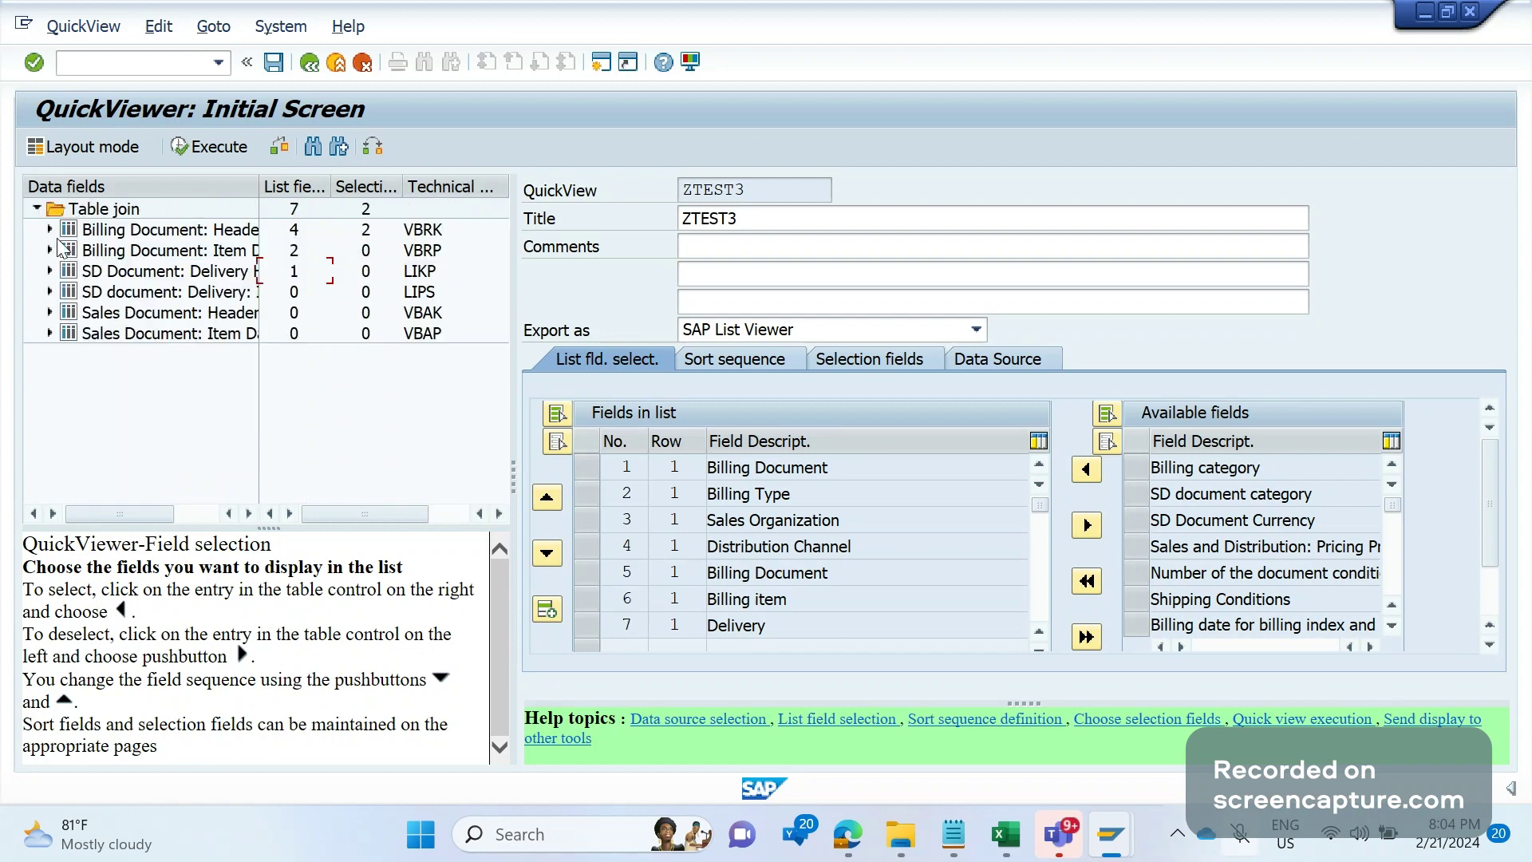
click(50, 292)
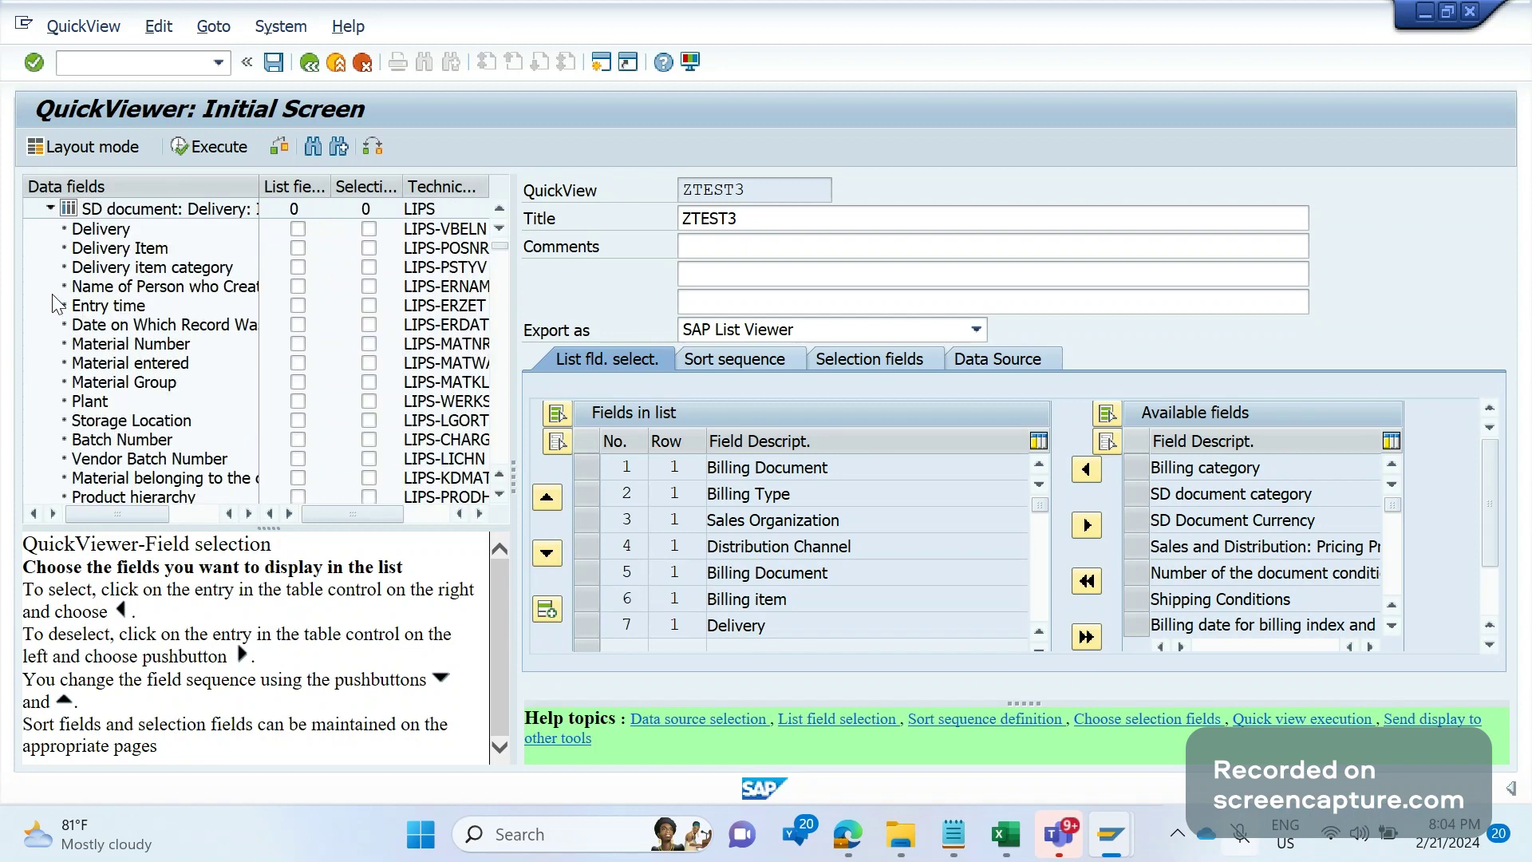
click(298, 229)
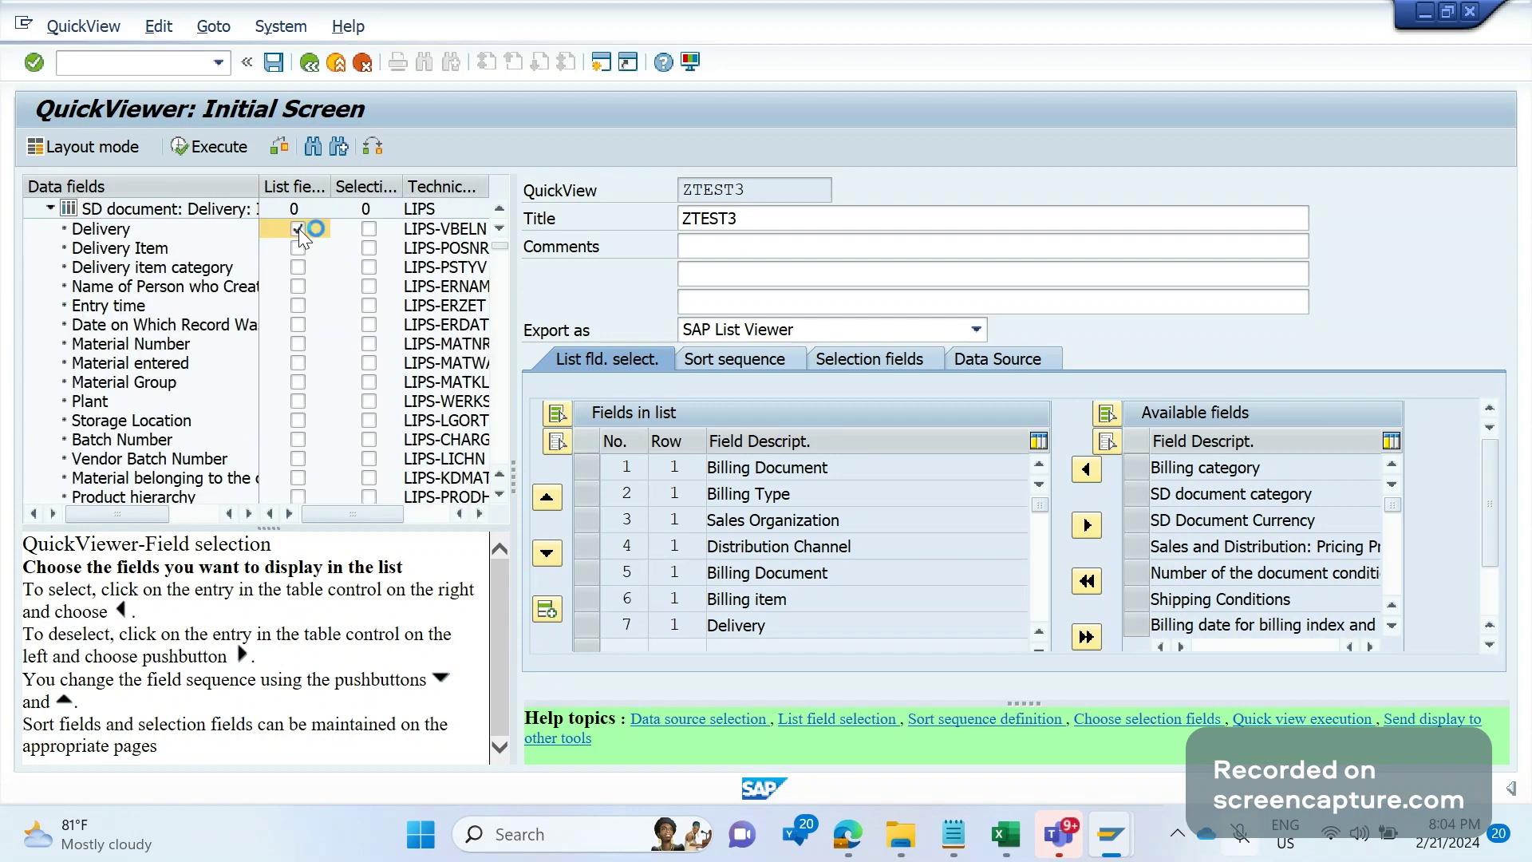
click(298, 248)
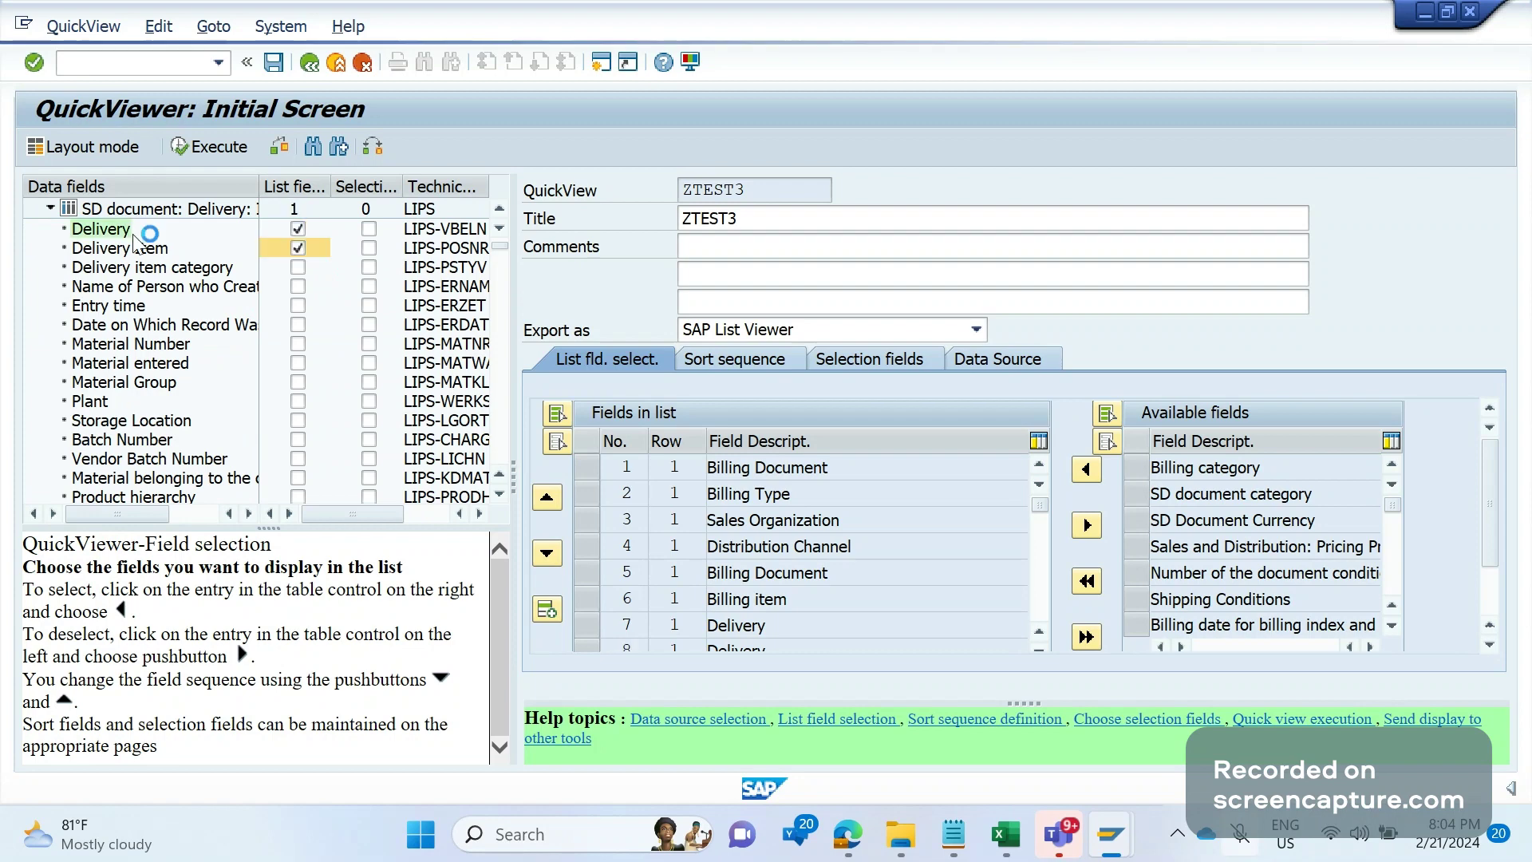
click(50, 210)
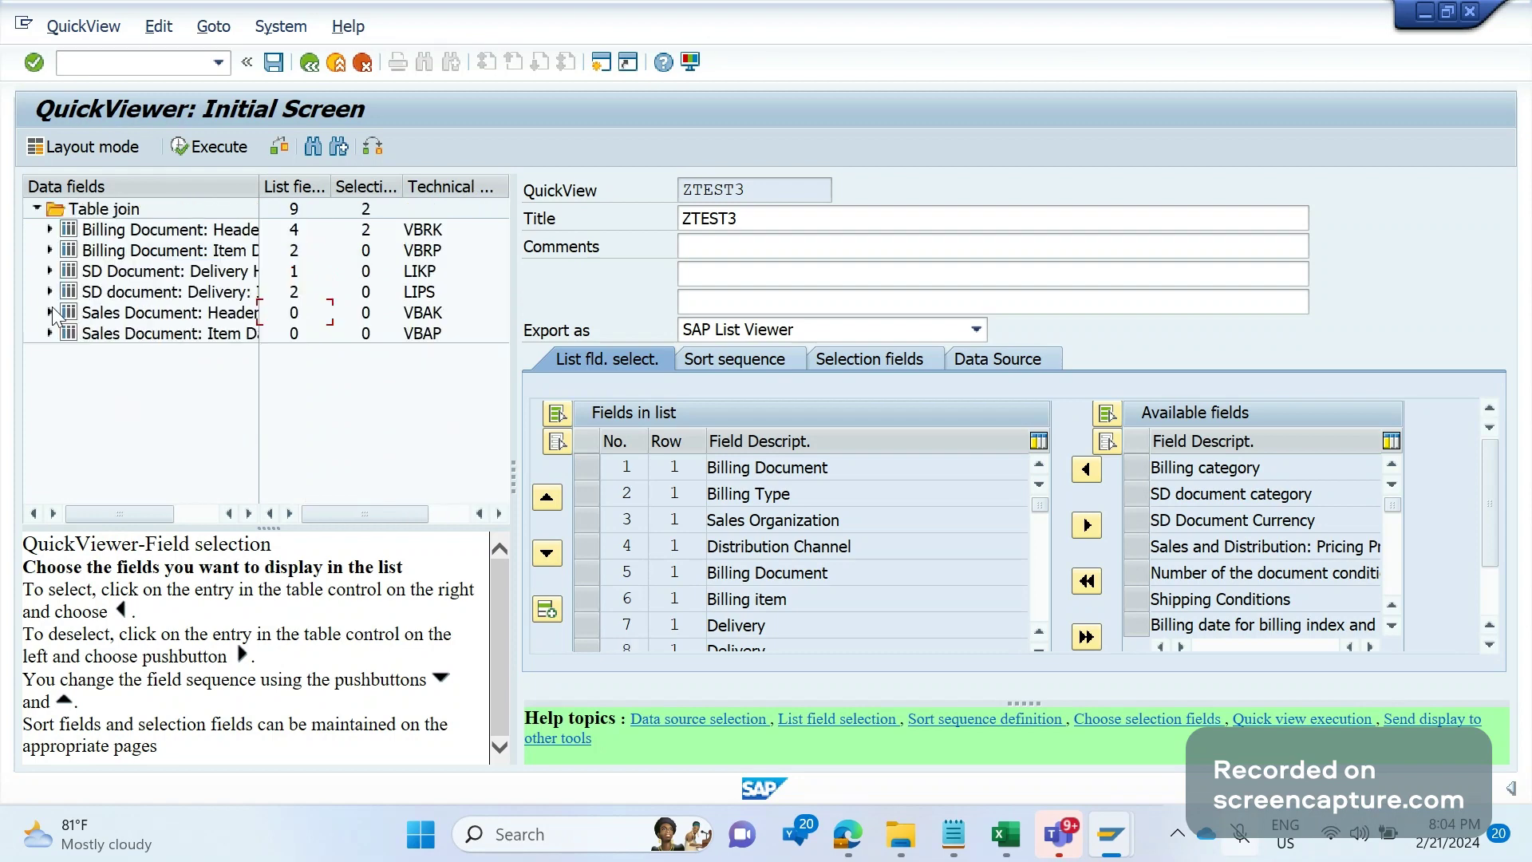
Add Sales Document from table VBAK, and Sales Document Item and Sales Document from table VBAP, as list fields.
click(51, 312)
click(294, 228)
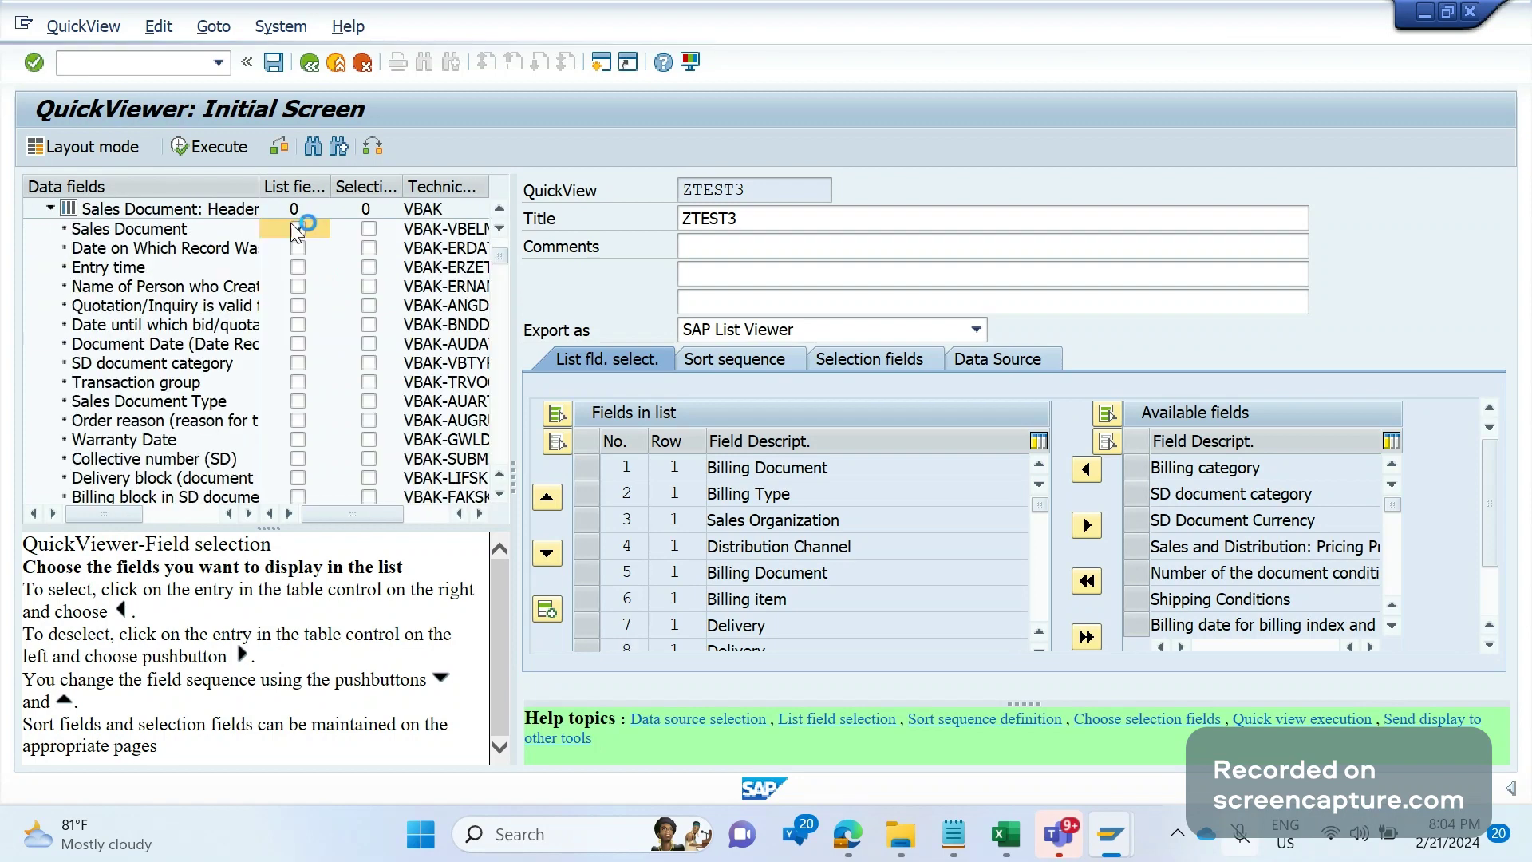
click(51, 210)
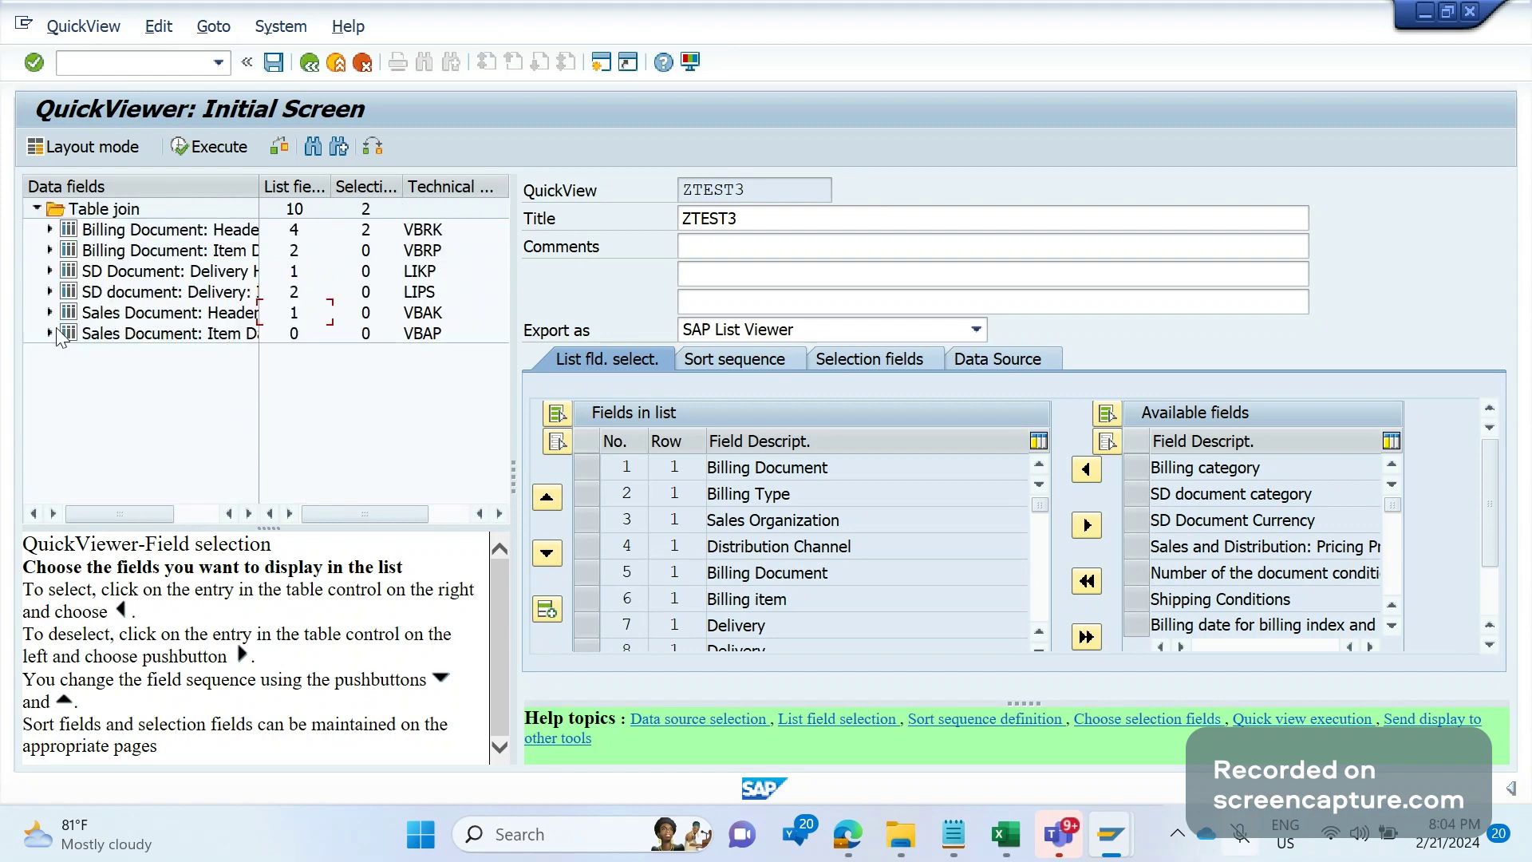
click(51, 333)
click(297, 248)
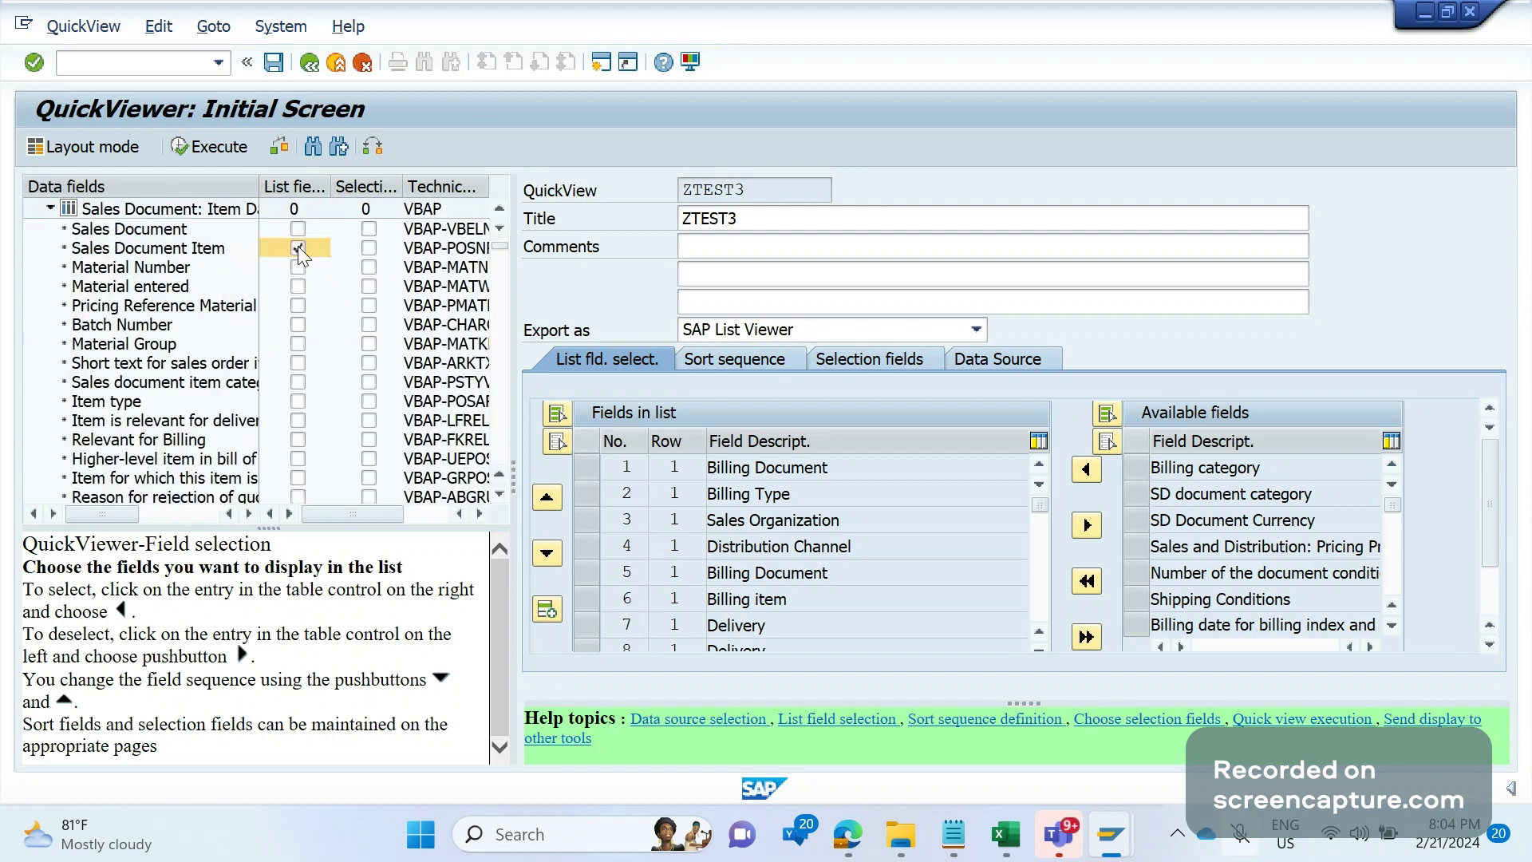
click(299, 230)
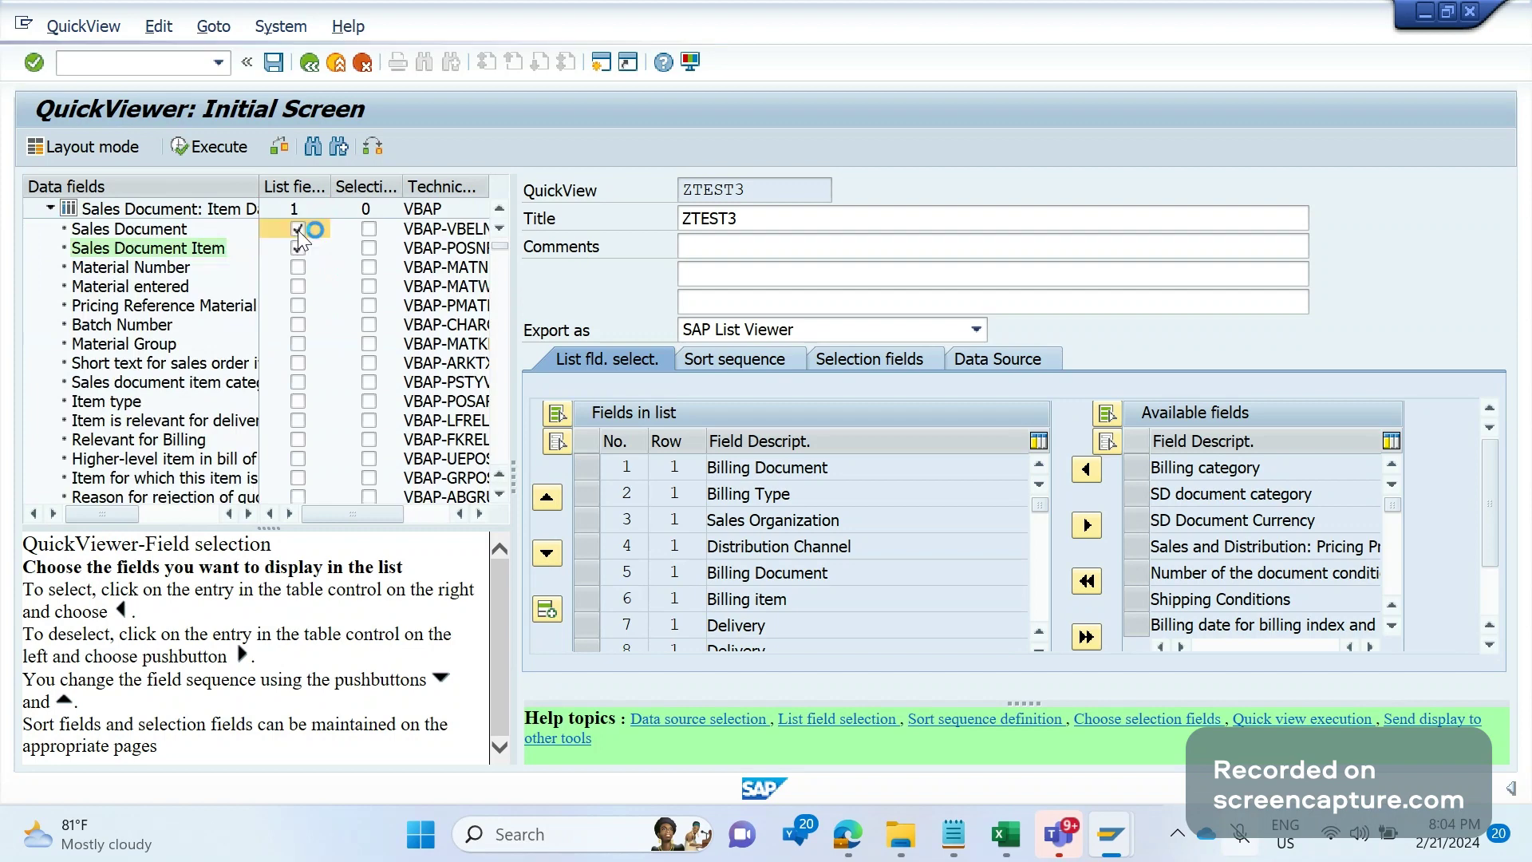
click(50, 209)
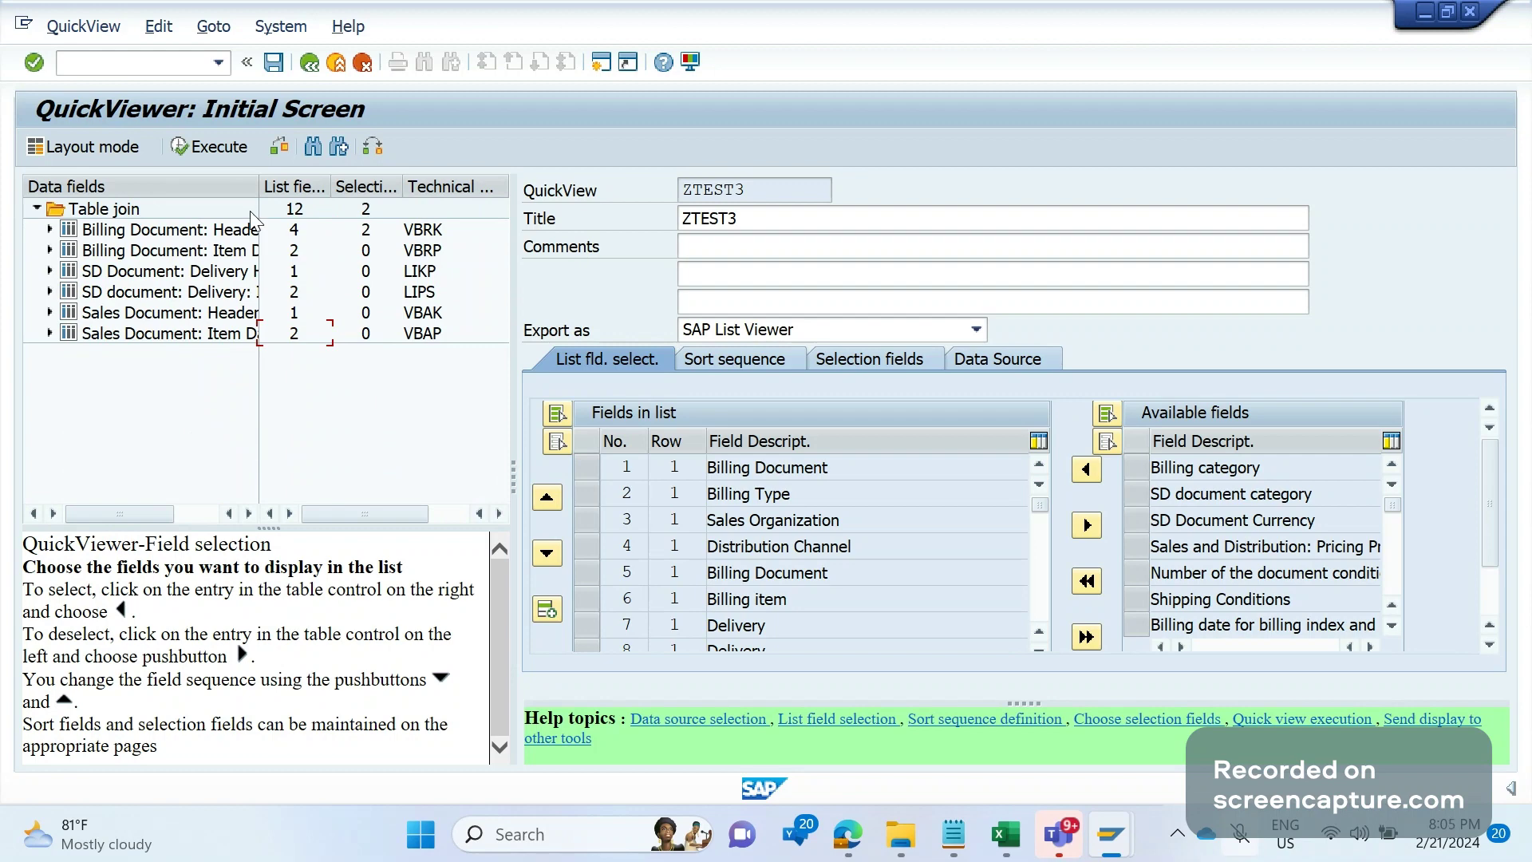
Execute the ZTEST3 QuickView without selection restrictions, accepting the warning log and a maximum of 100 datasets.
click(213, 152)
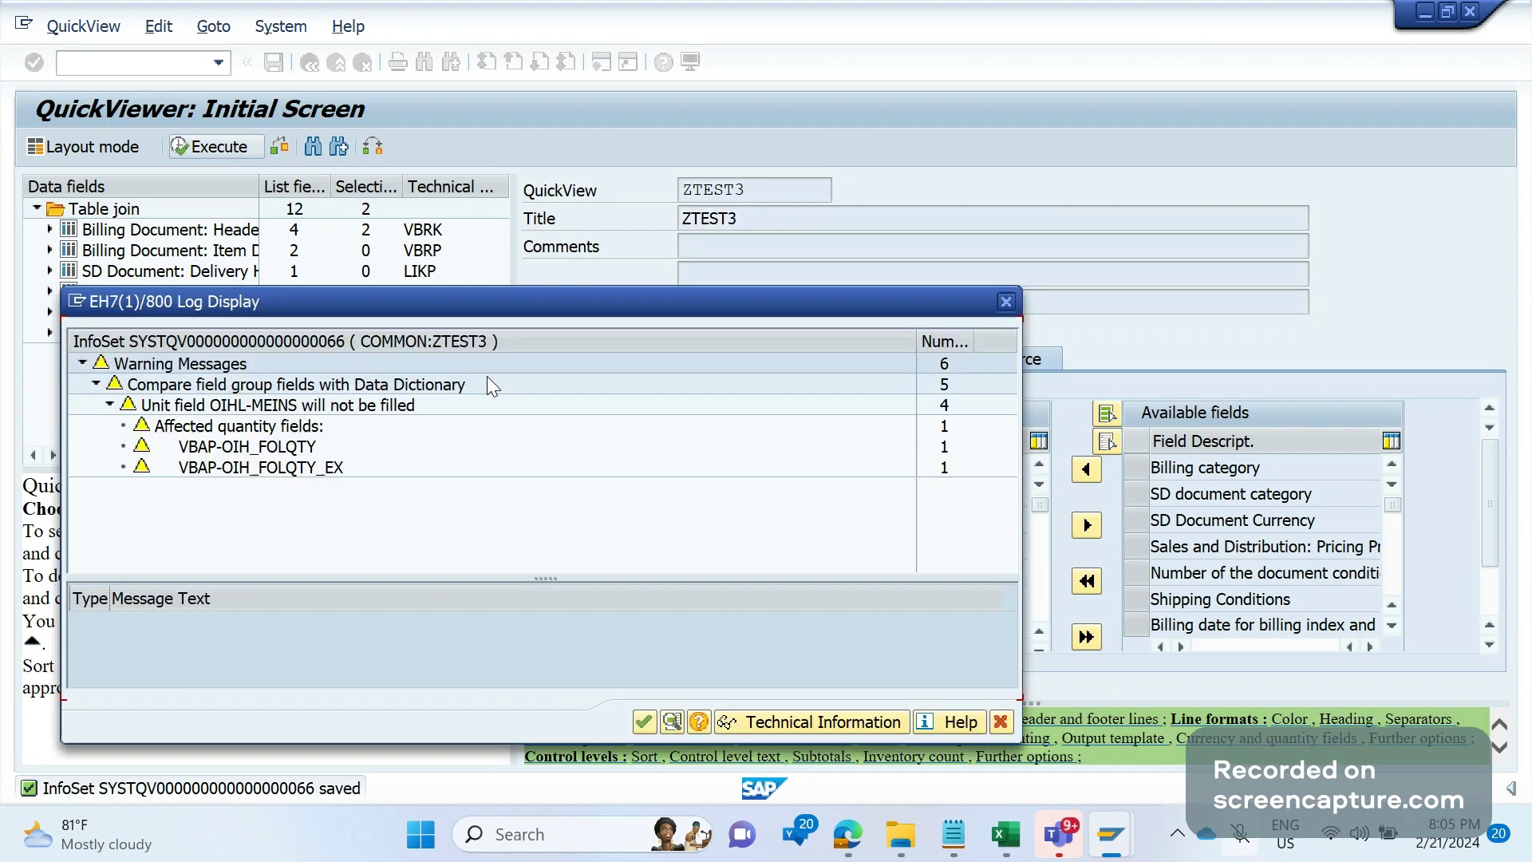
click(643, 723)
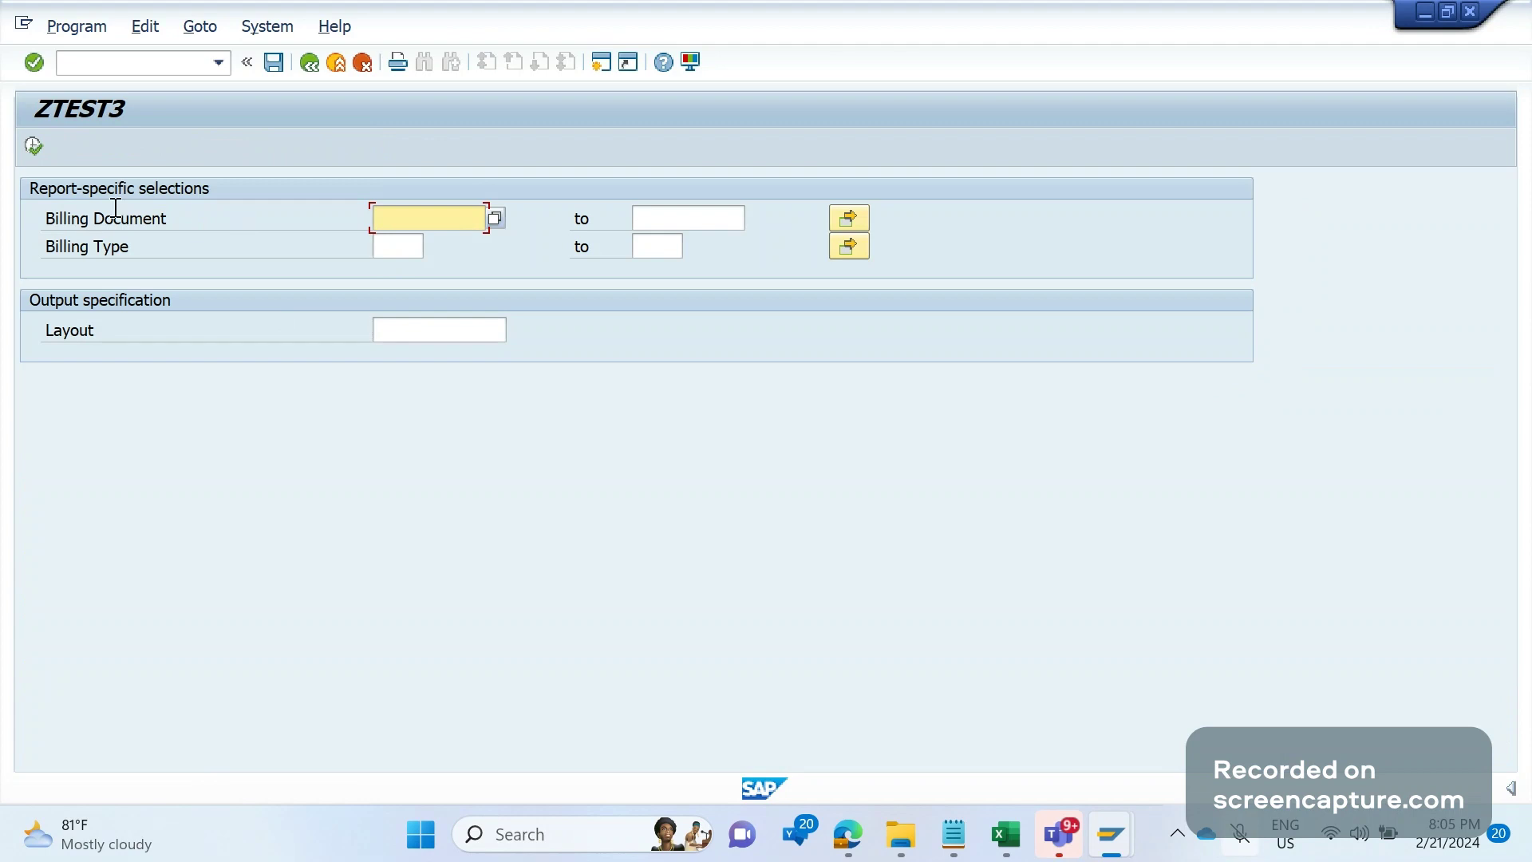
click(34, 146)
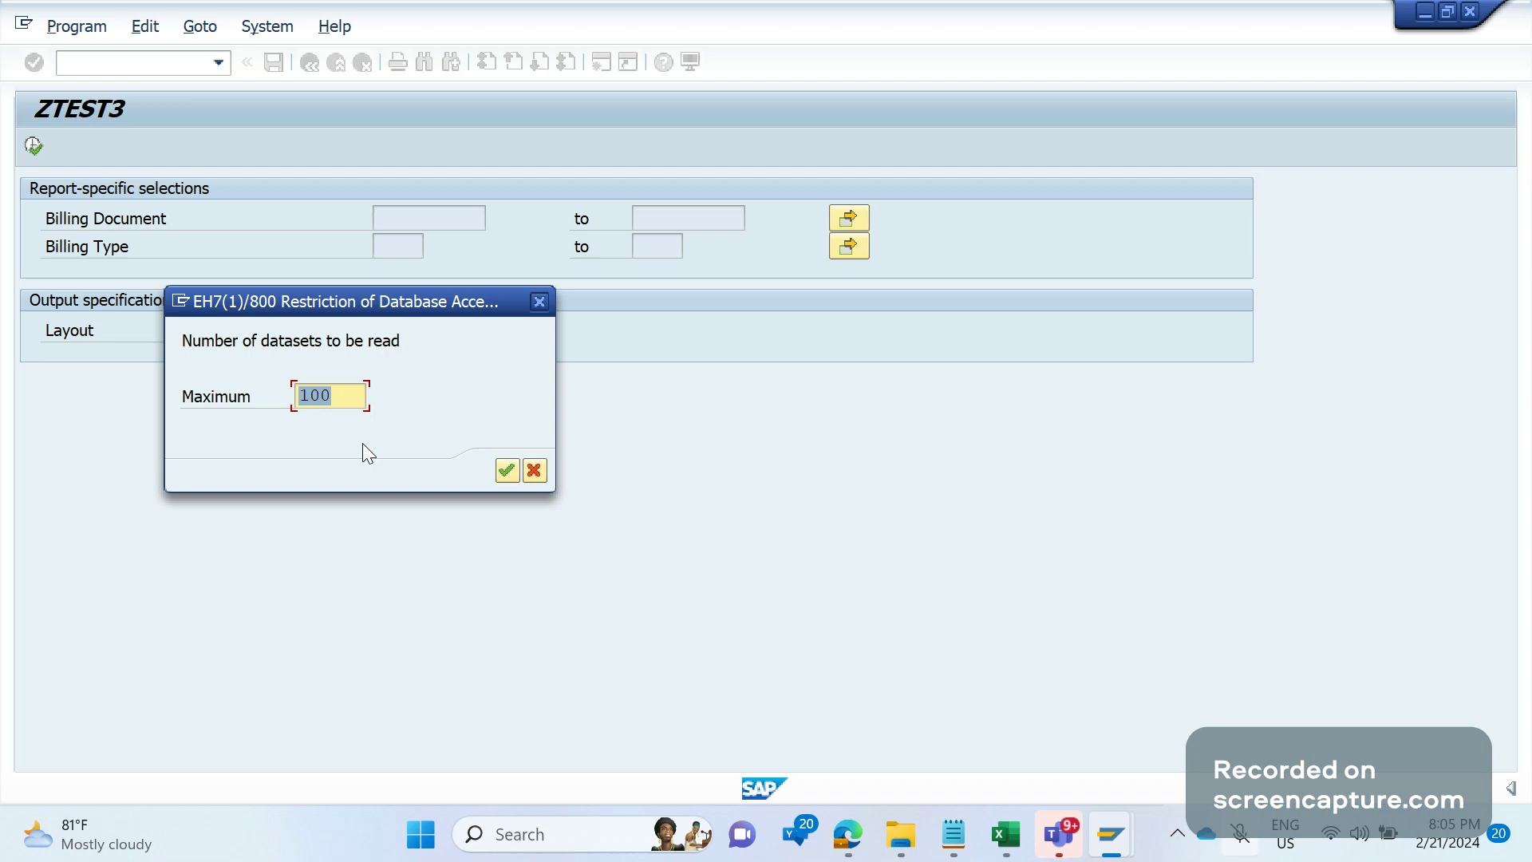
click(507, 471)
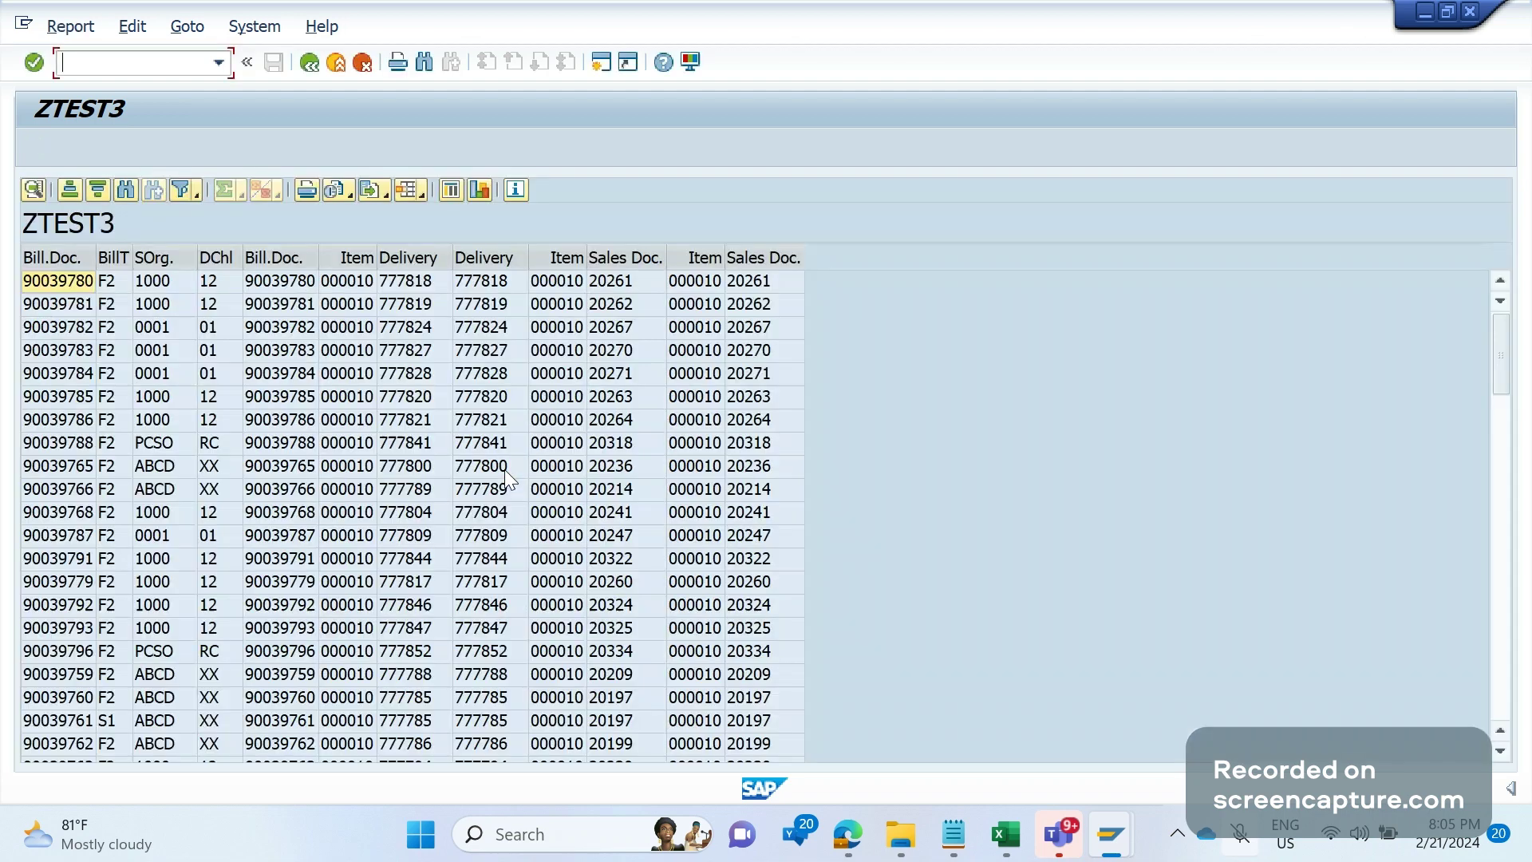
Examine the ZTEST3 list columns for billing document, billing type, sales organization, delivery, sales document and item.
click(61, 261)
click(123, 263)
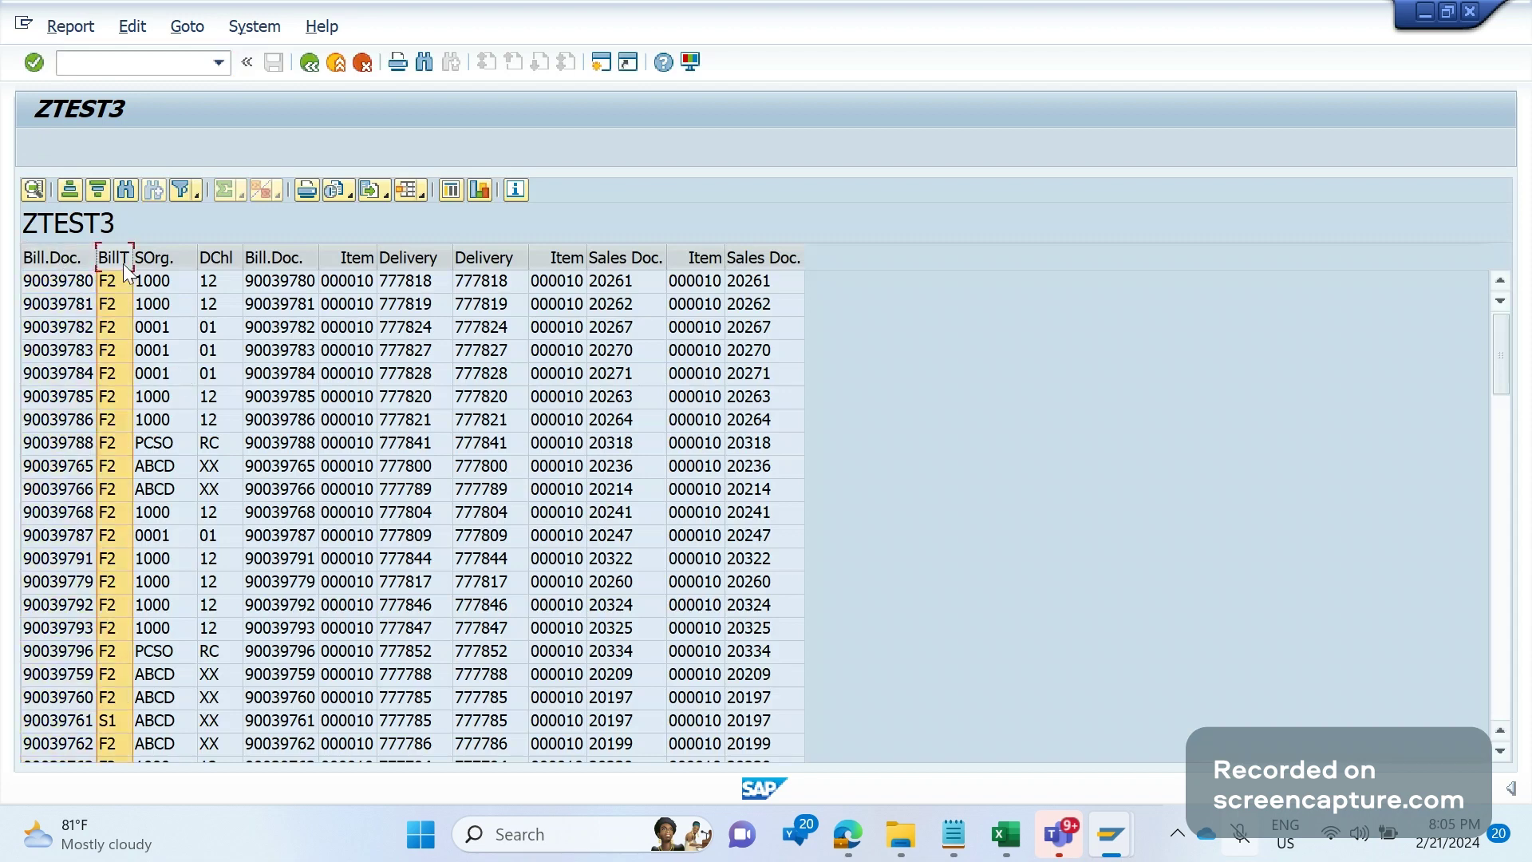
click(187, 263)
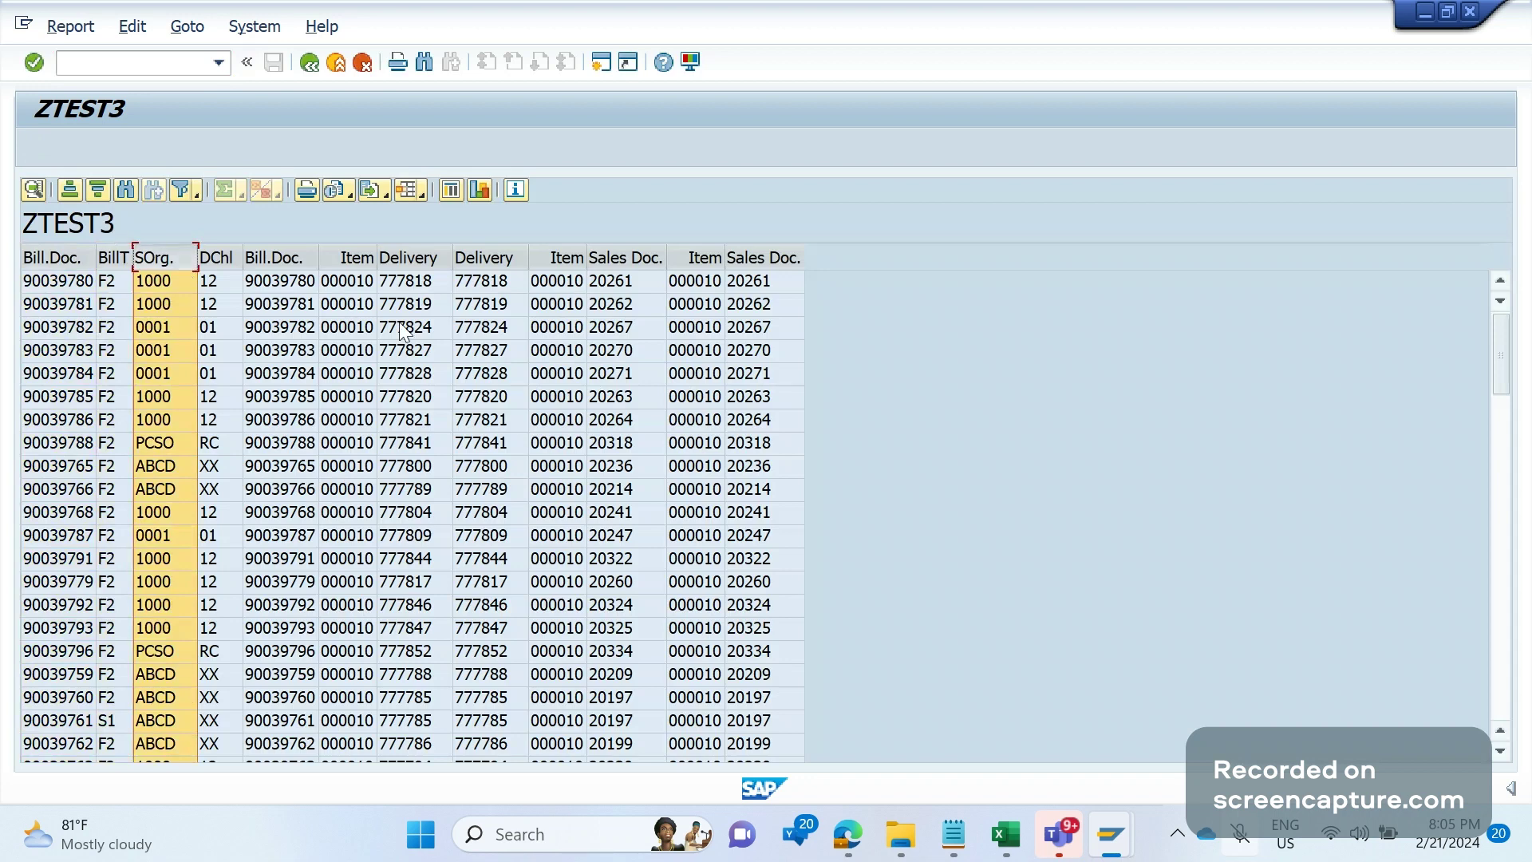
click(74, 257)
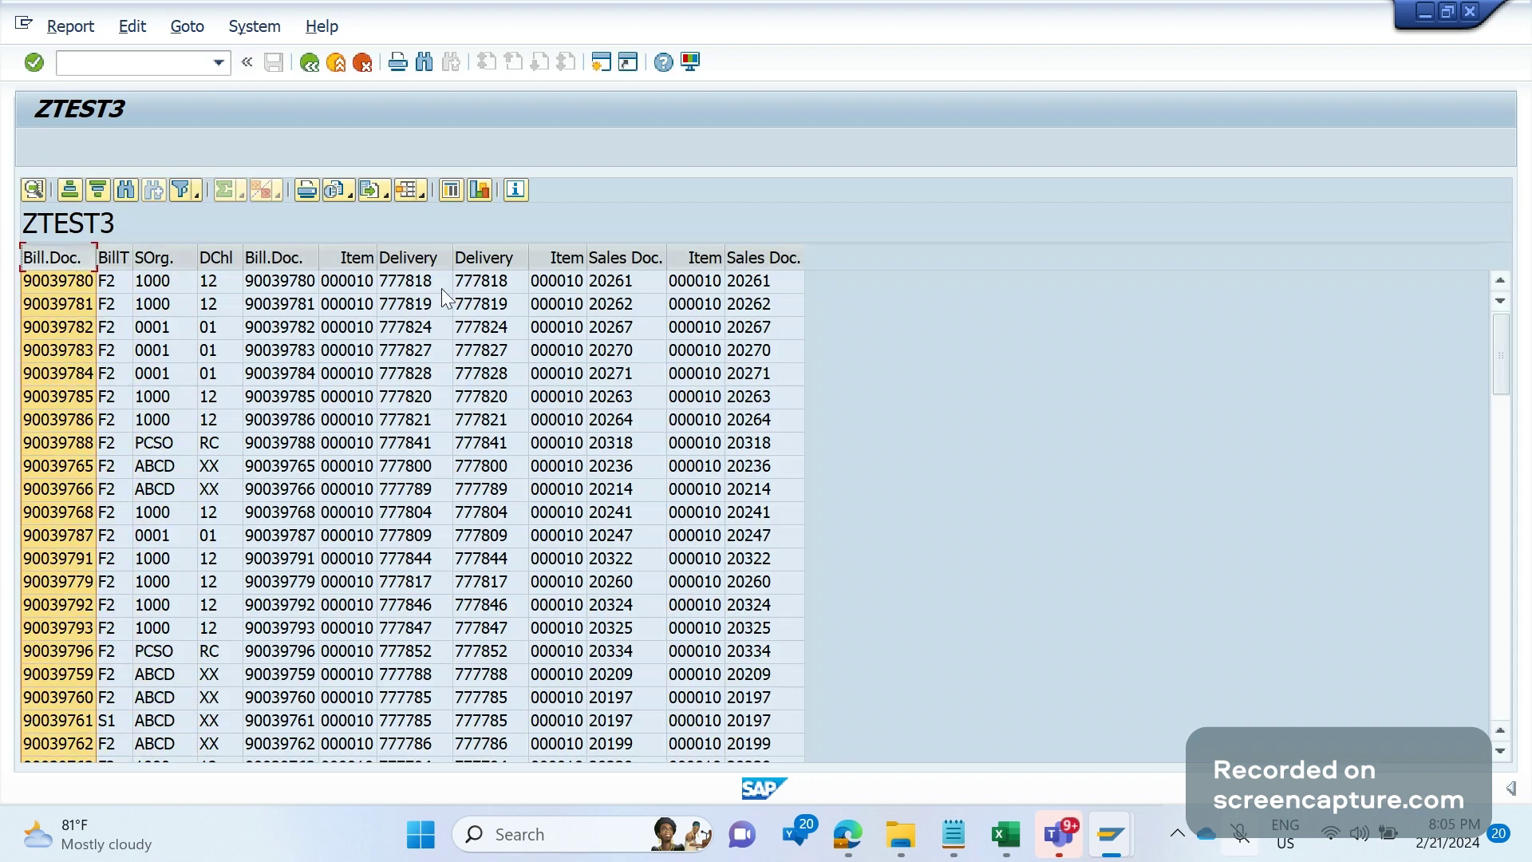
click(420, 257)
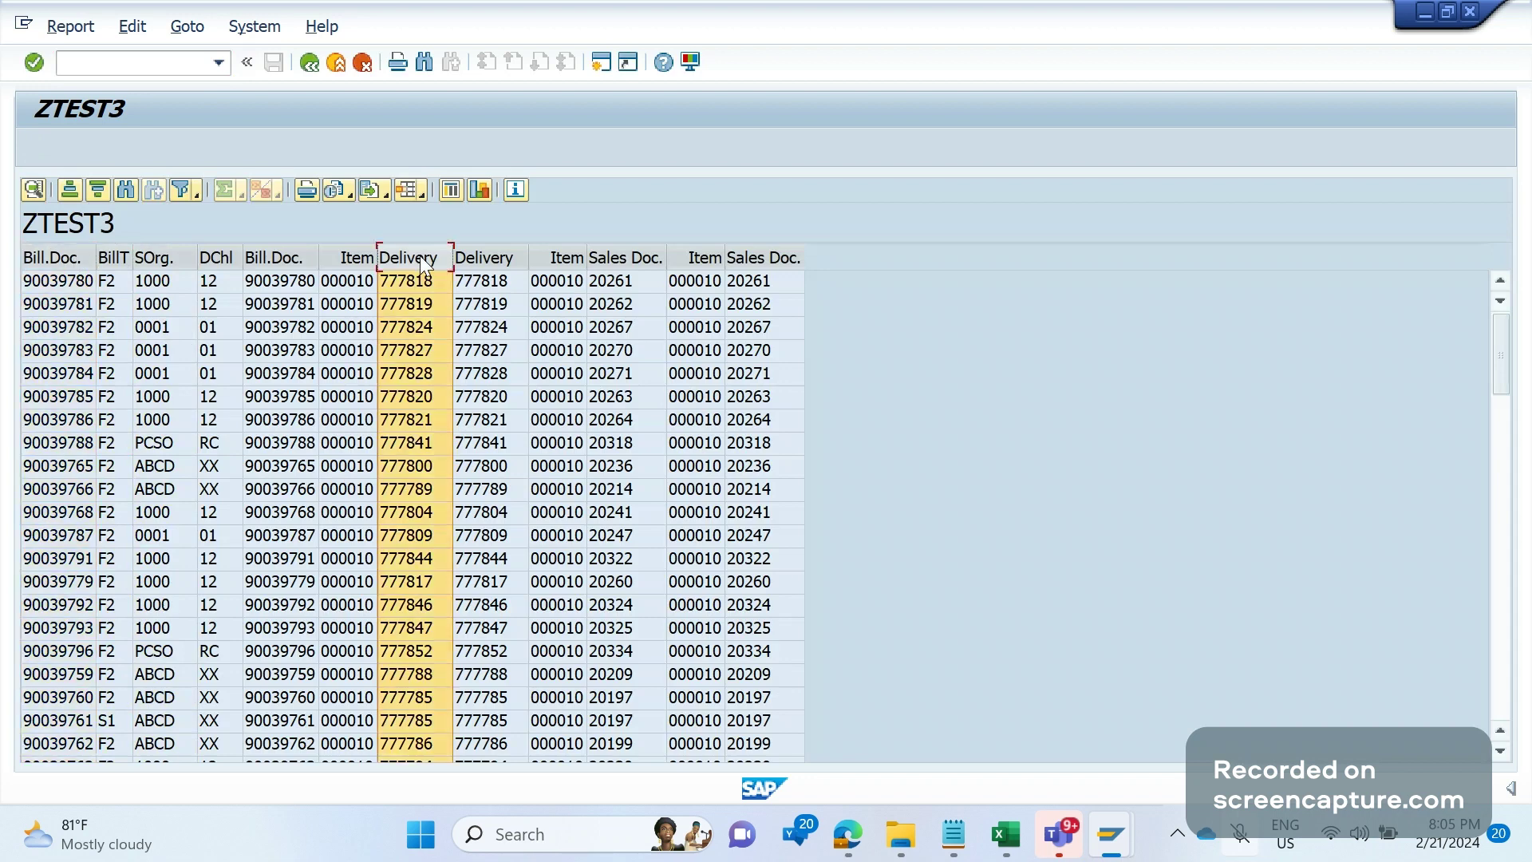
drag(484, 263, 420, 252)
click(471, 252)
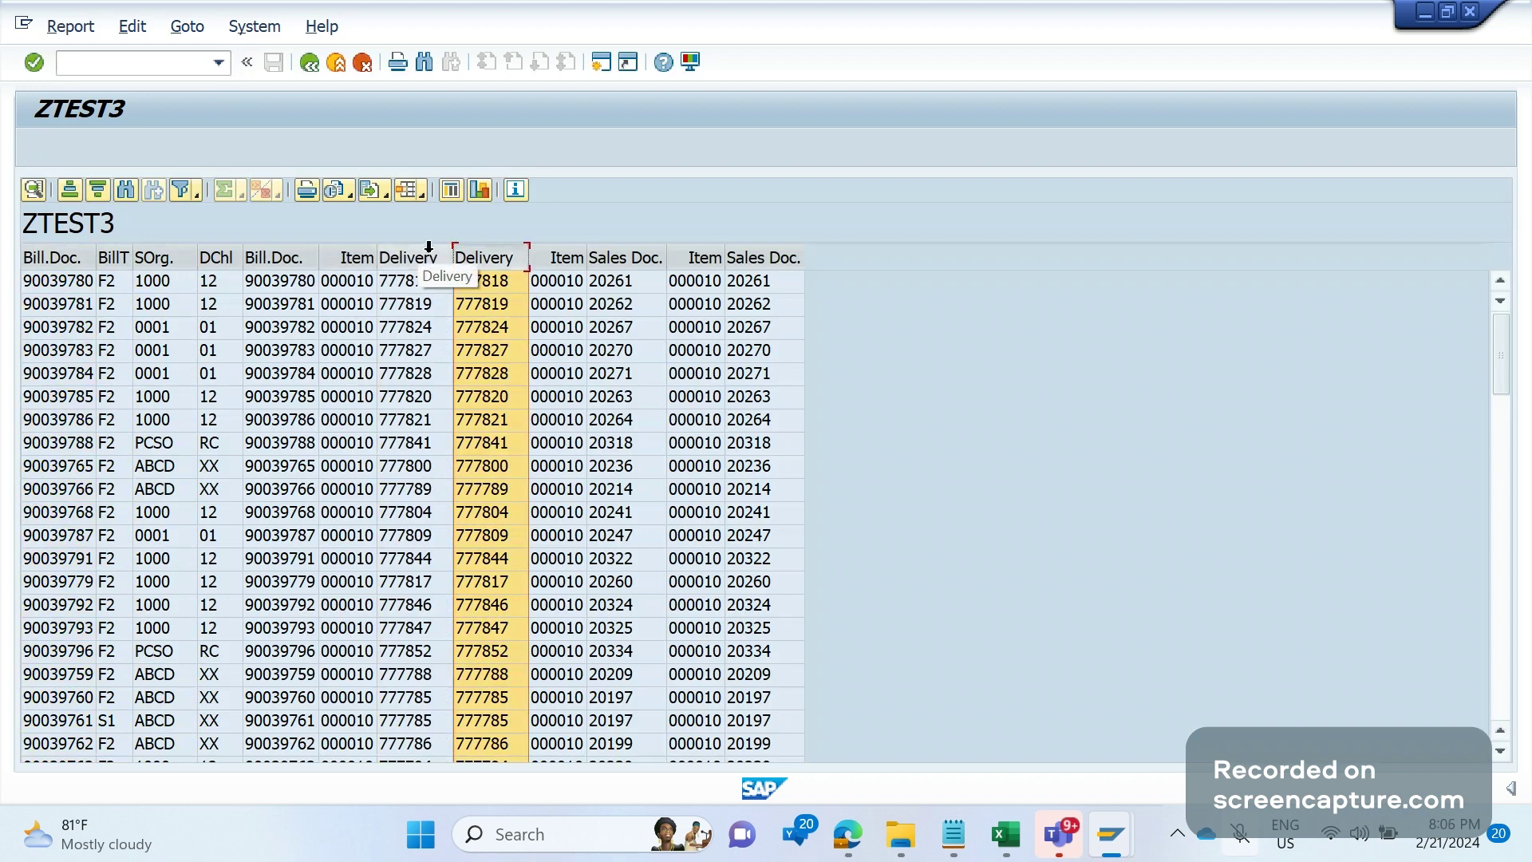
click(613, 254)
click(706, 256)
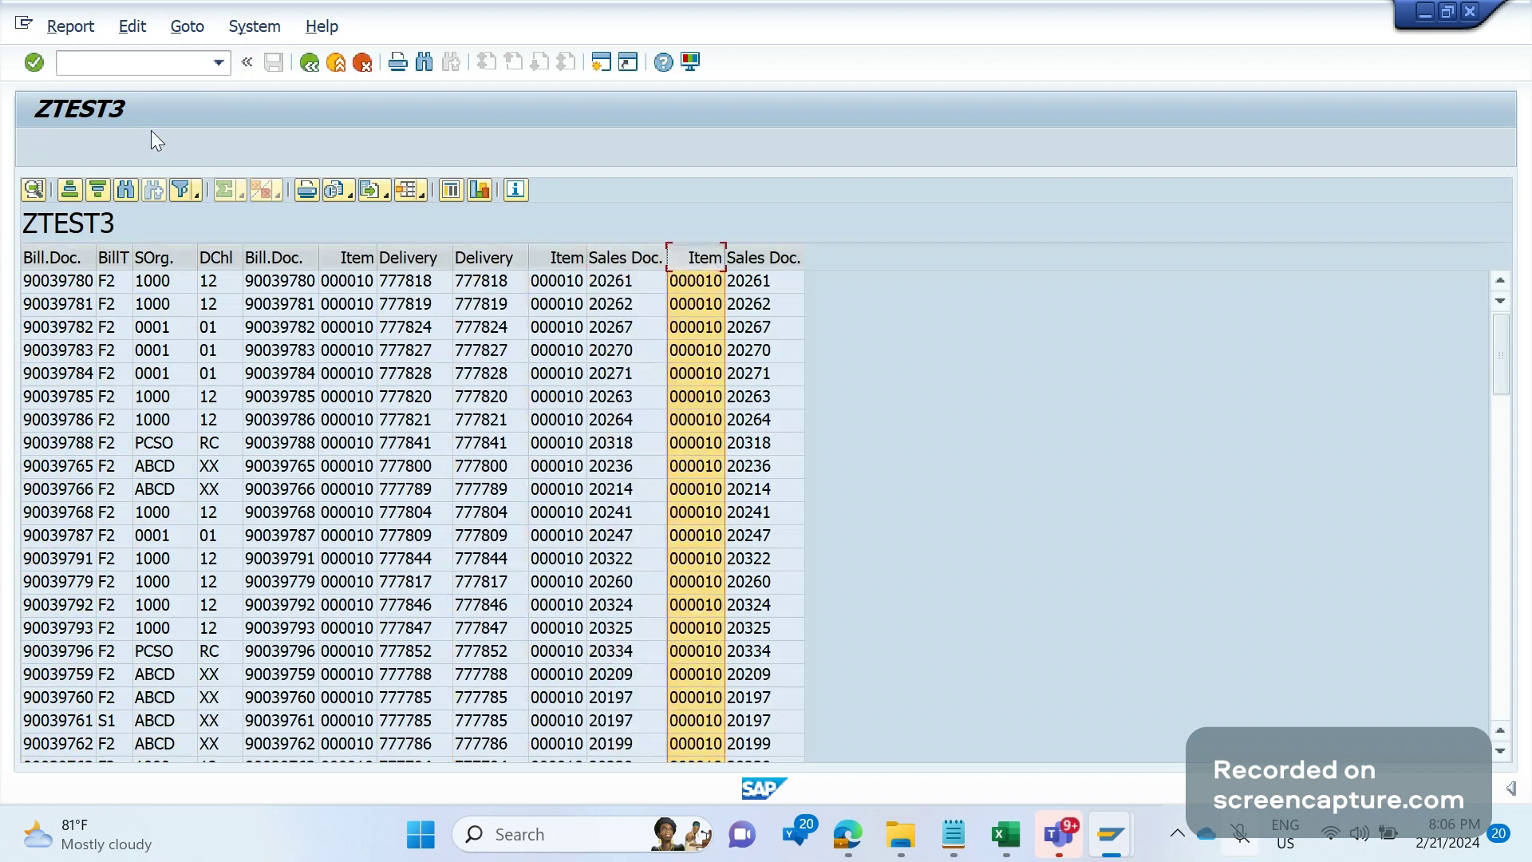
Copy the first billing document number in the list and display that invoice with transaction VF03 in a new session.
click(64, 282)
click(64, 280)
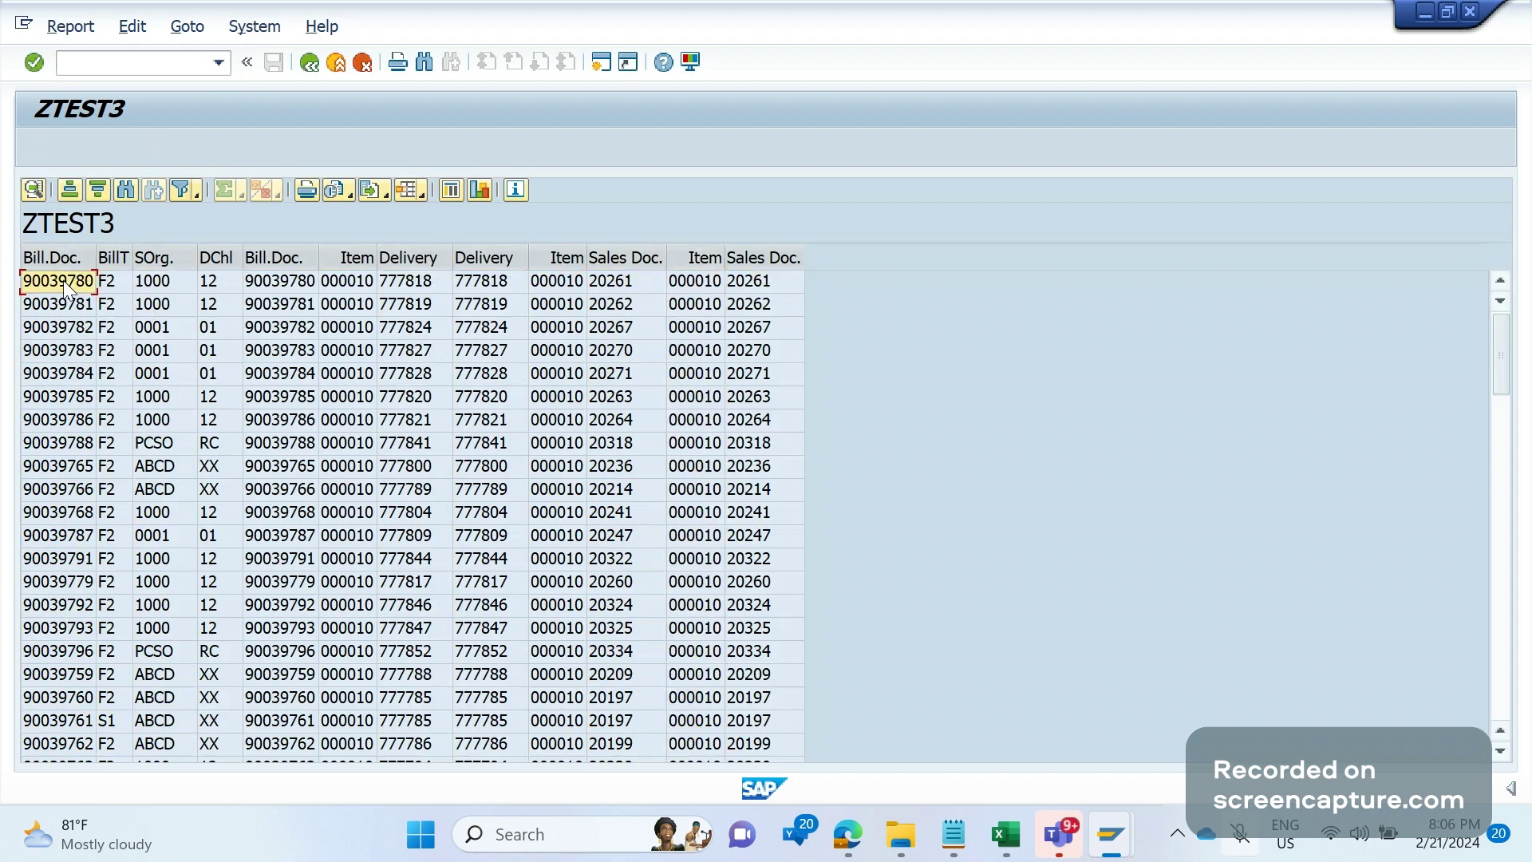
click(115, 65)
text(/)
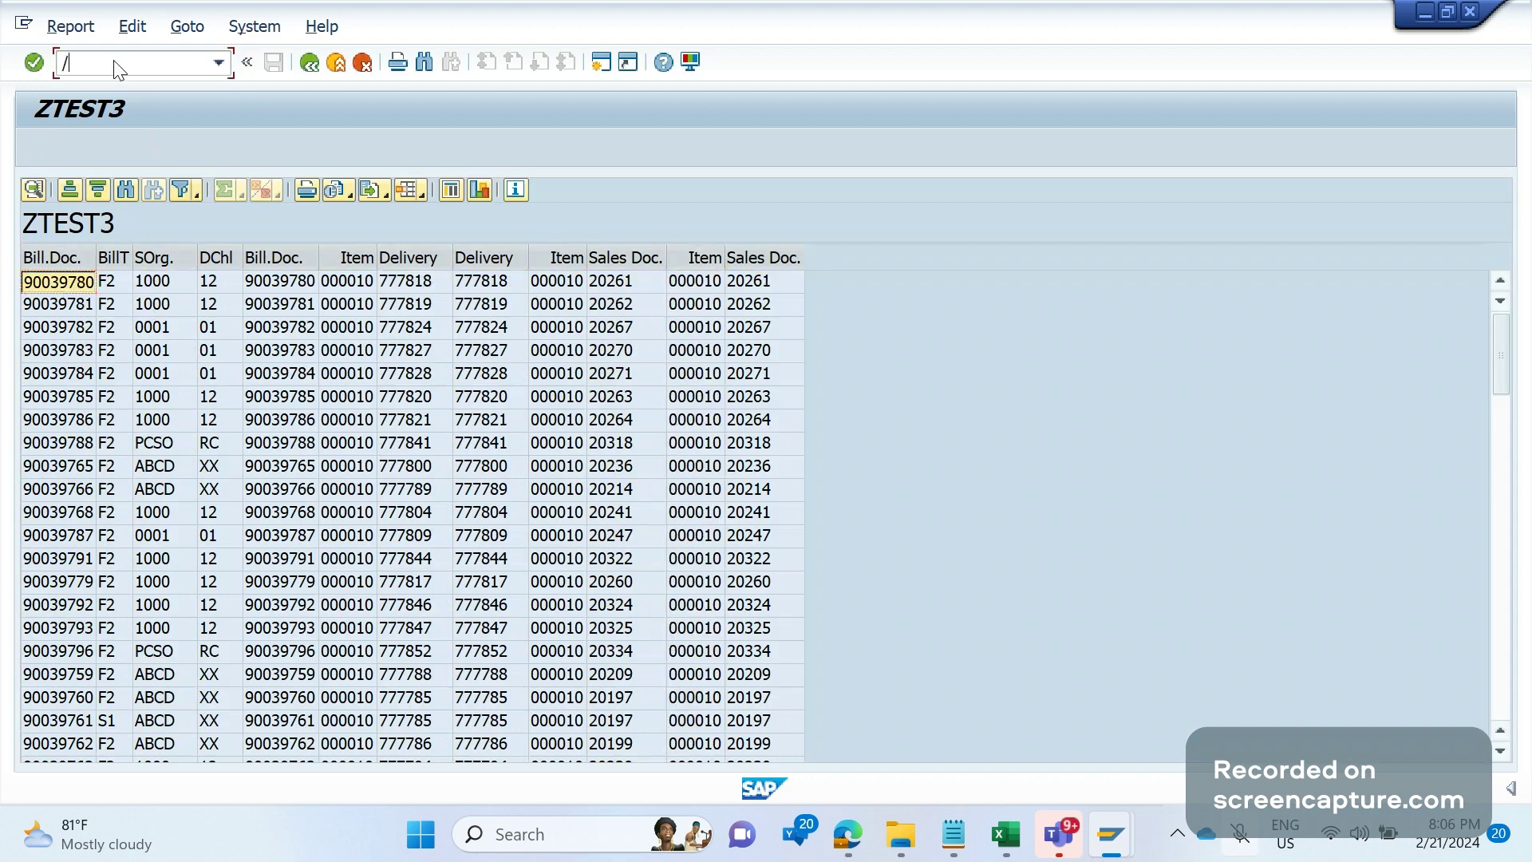
text(OVF03)
key(Return)
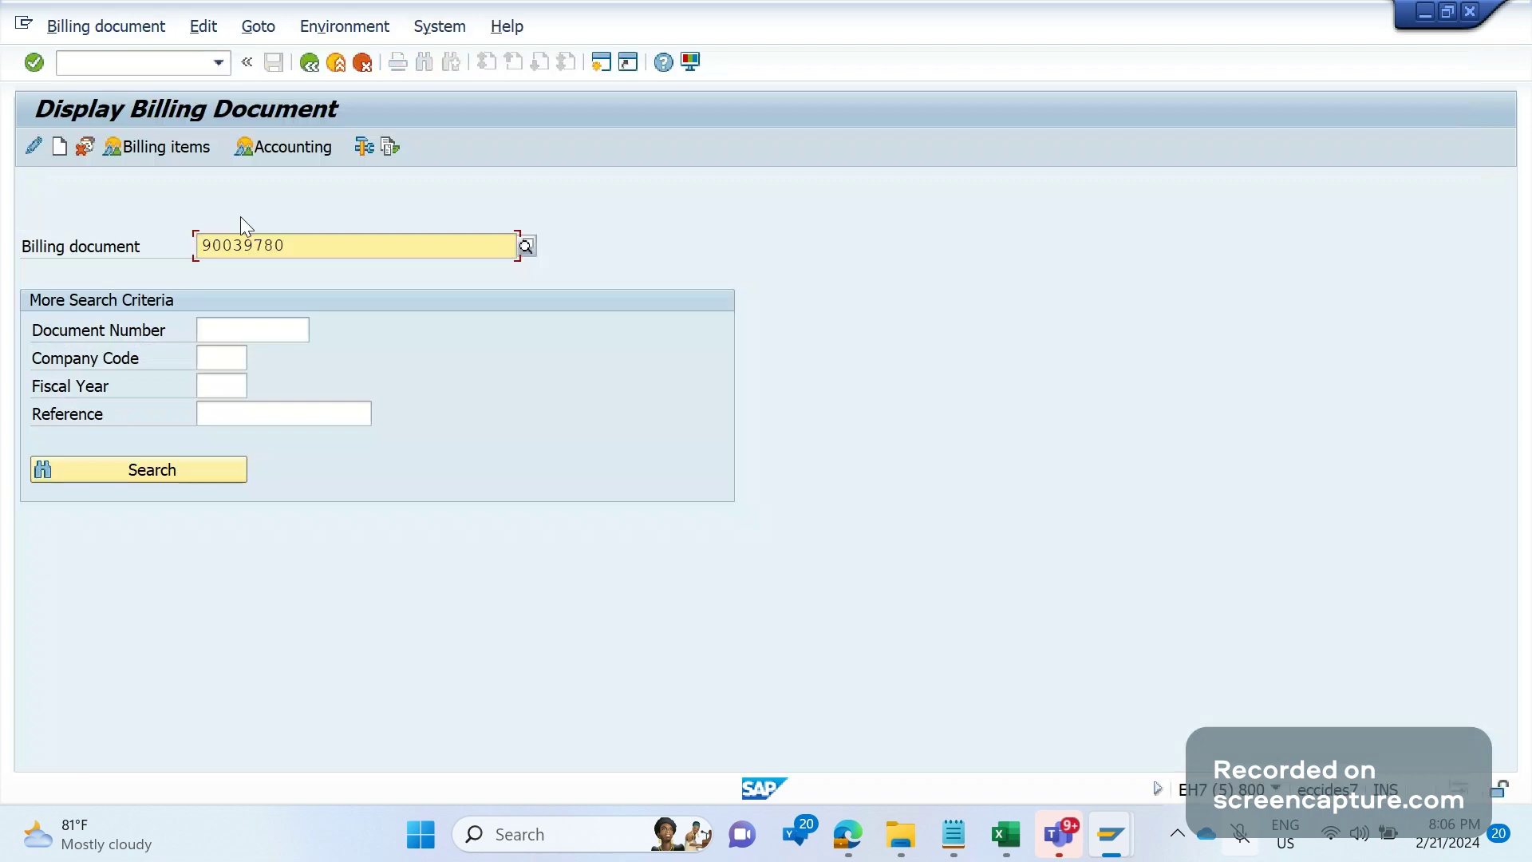
key(Return)
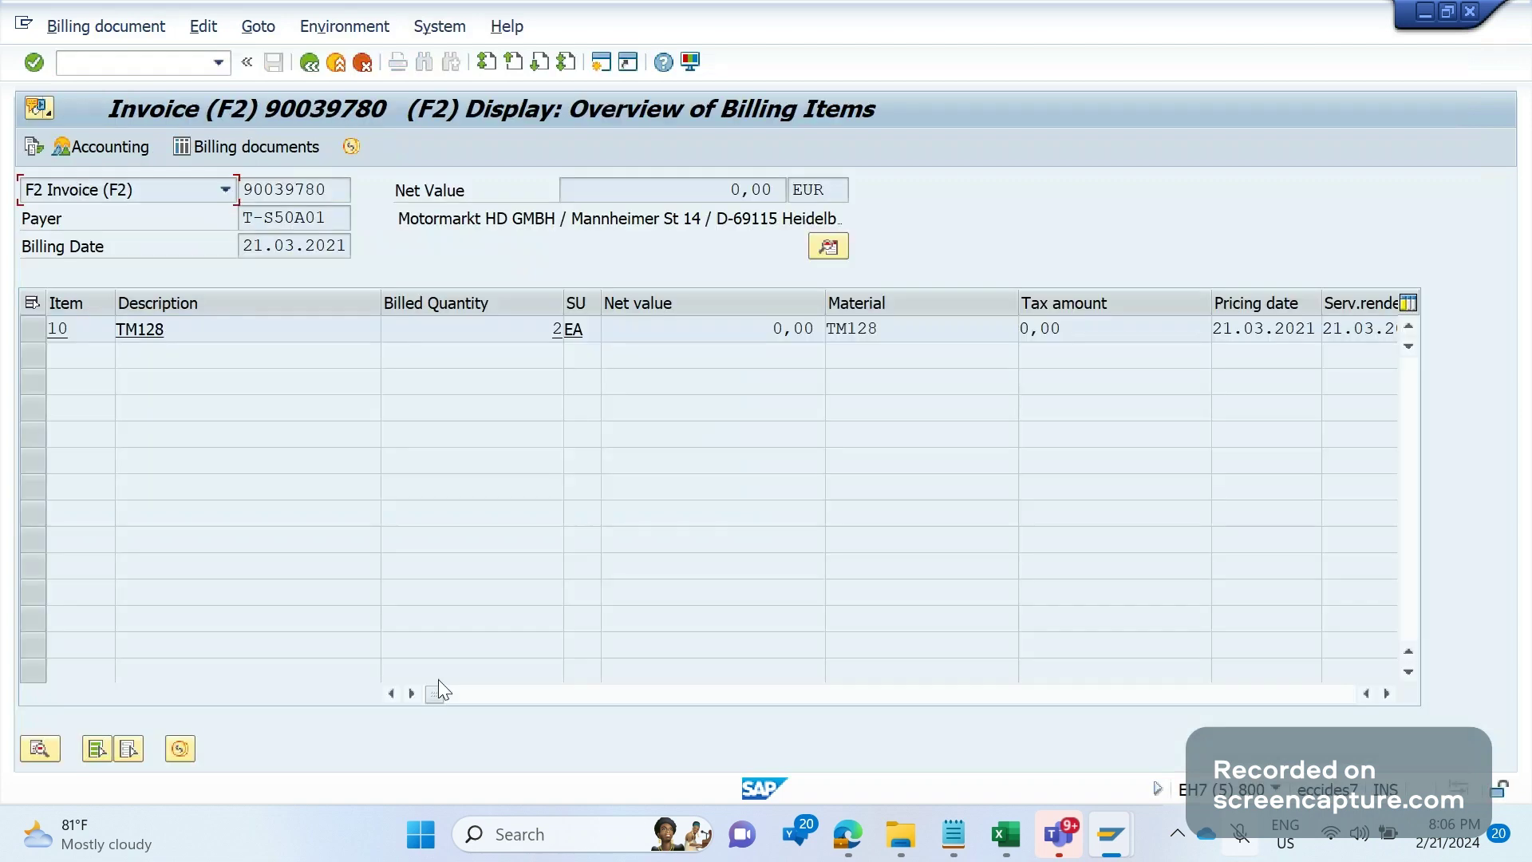
Show the sales document and reference document columns of the billing items and check the invoice number against the ZTEST3 list.
drag(439, 691, 1221, 707)
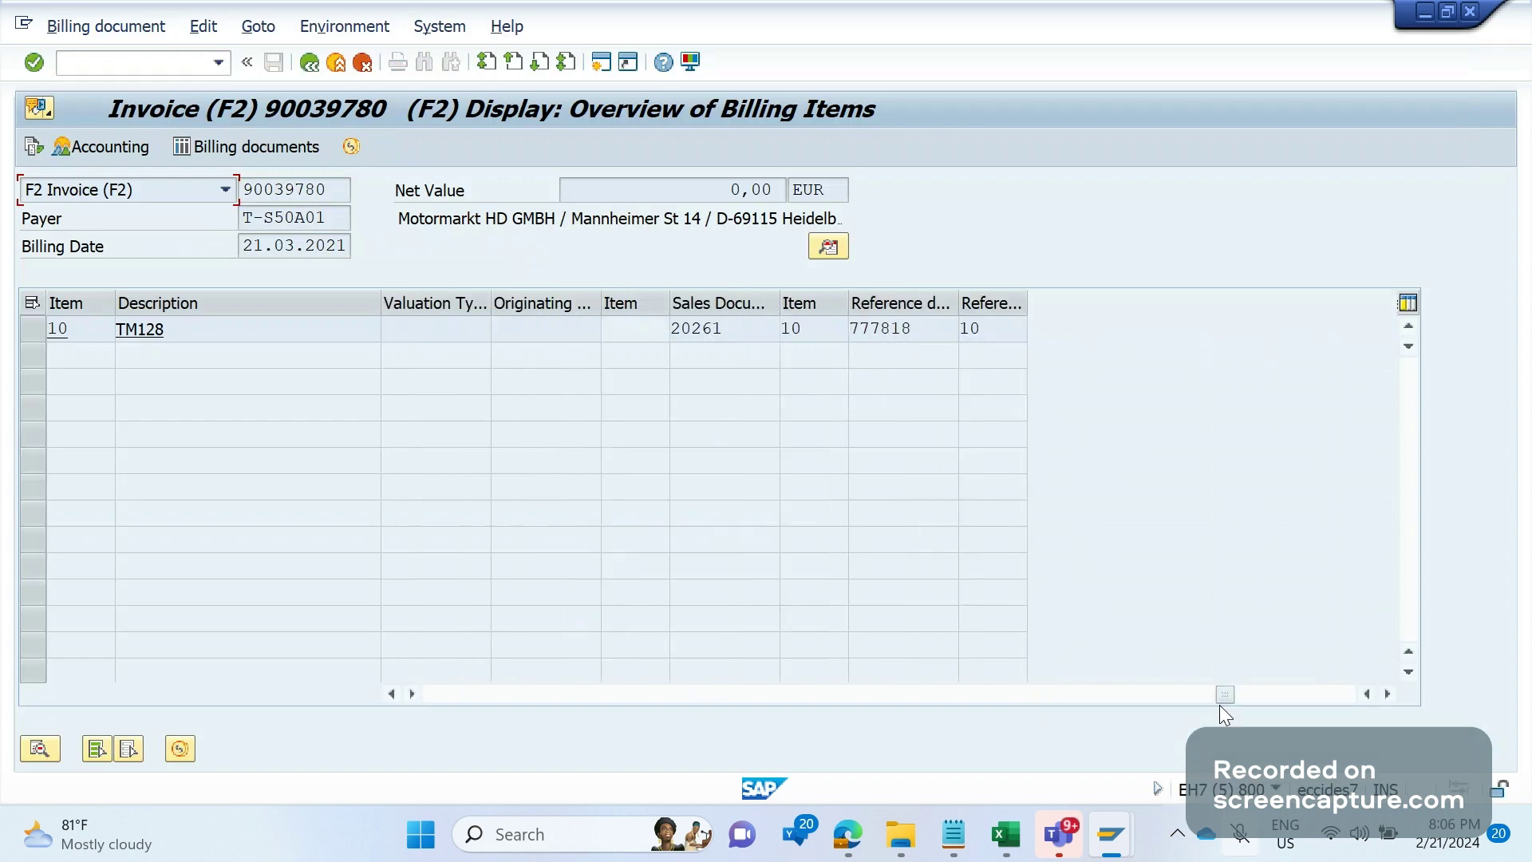
double_click(313, 192)
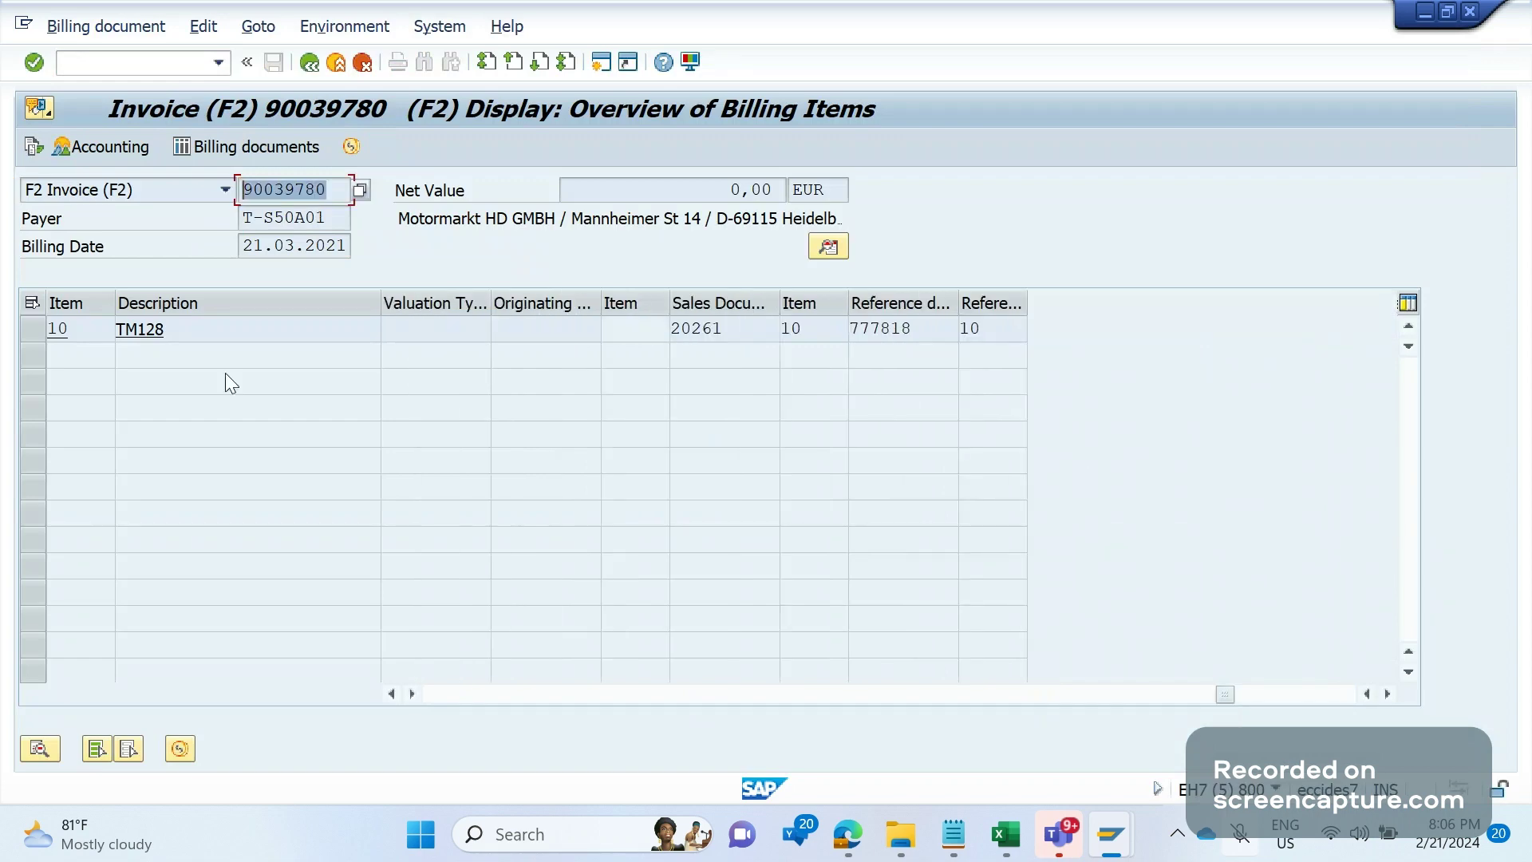
key(Tab)
key(F3)
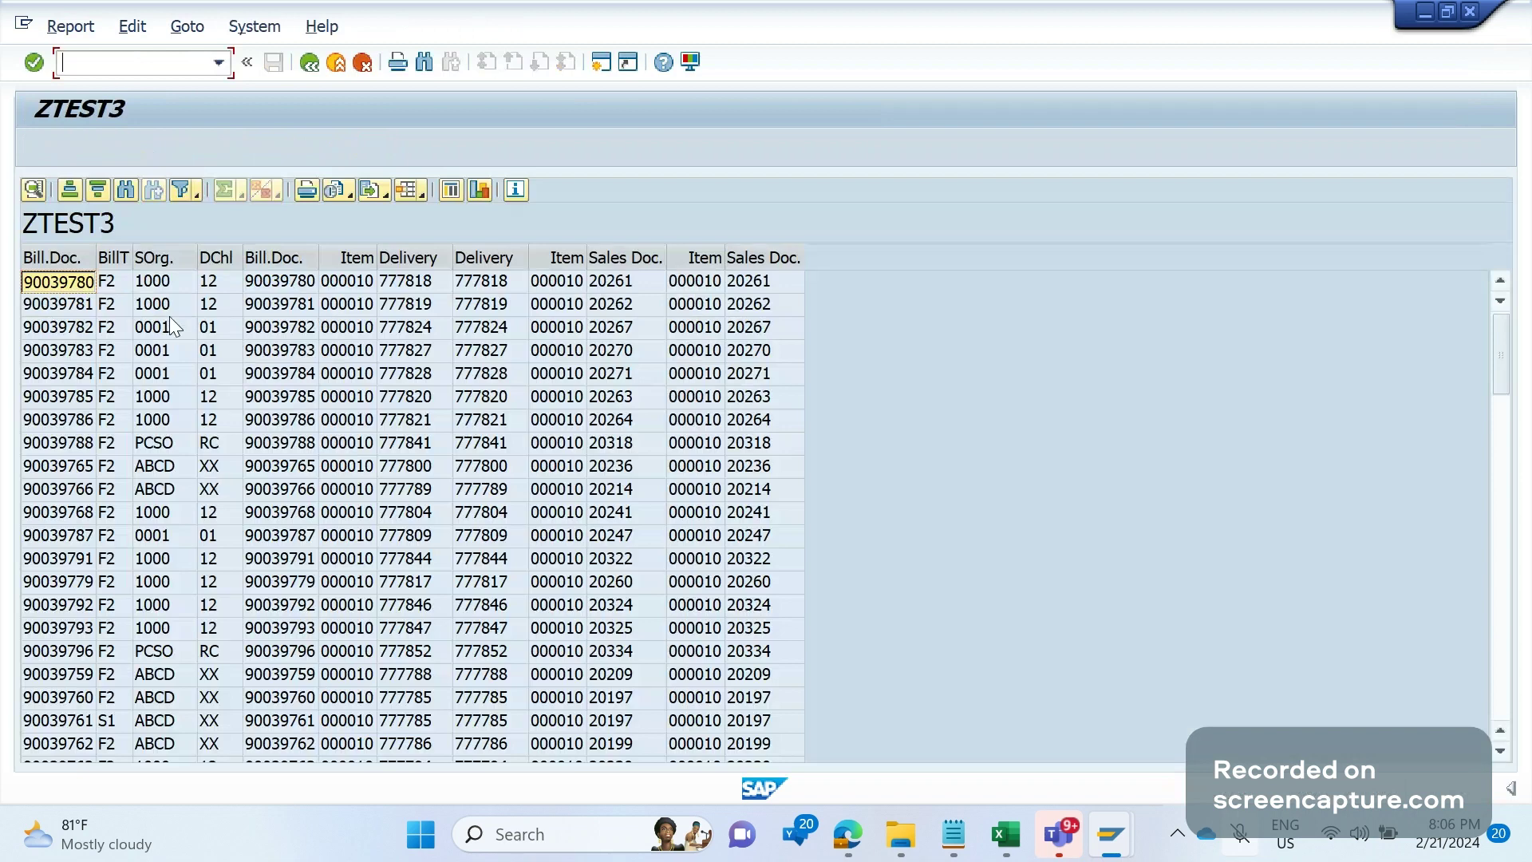
Compare the delivery in the first ZTEST3 row with the invoice's reference document and reference item.
click(332, 279)
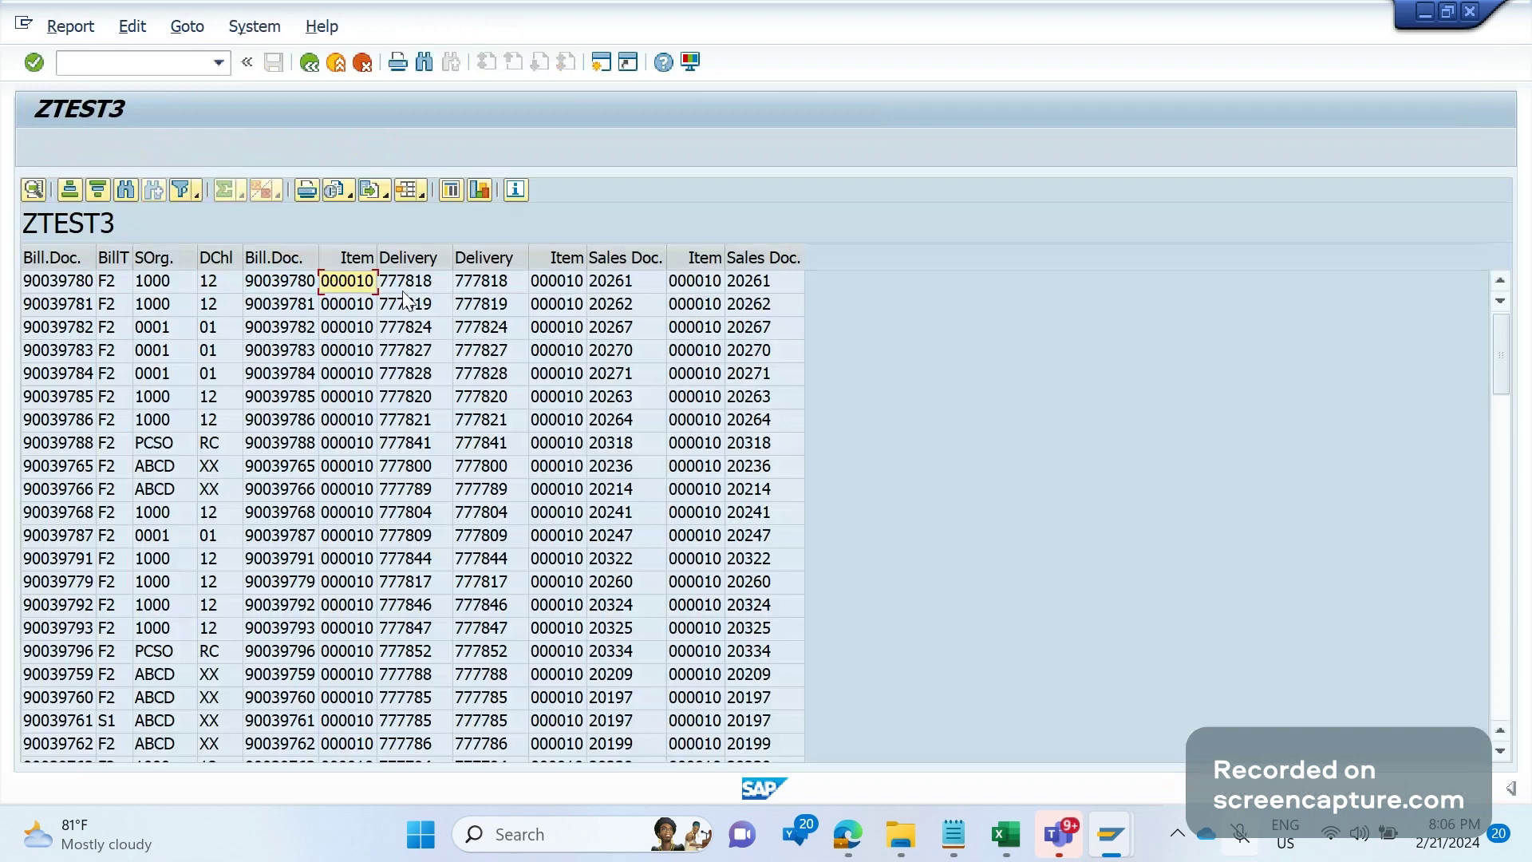
double_click(403, 291)
click(921, 330)
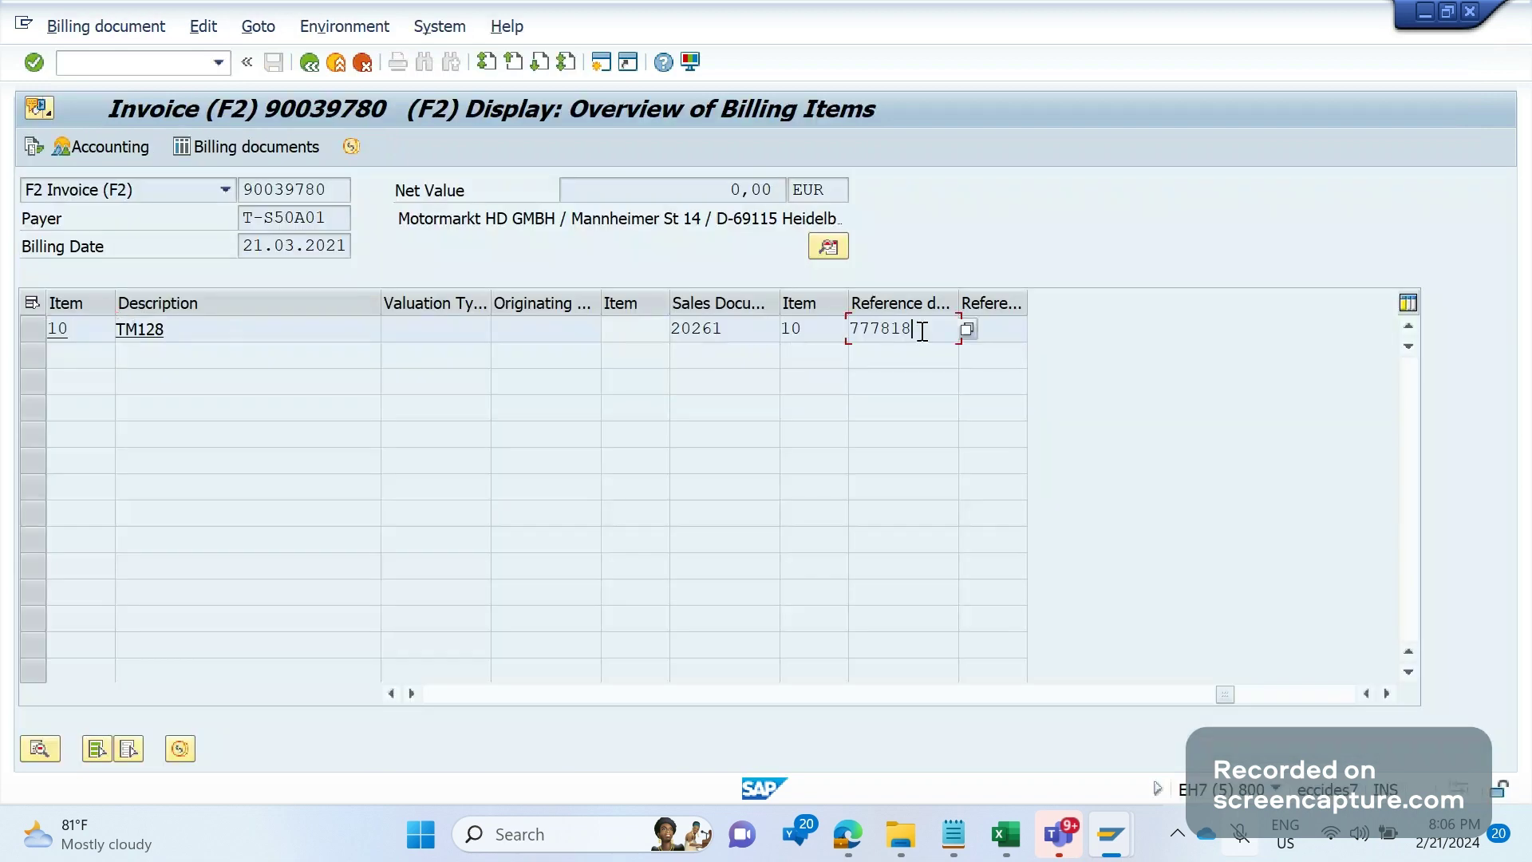
drag(921, 329, 859, 330)
key(F3)
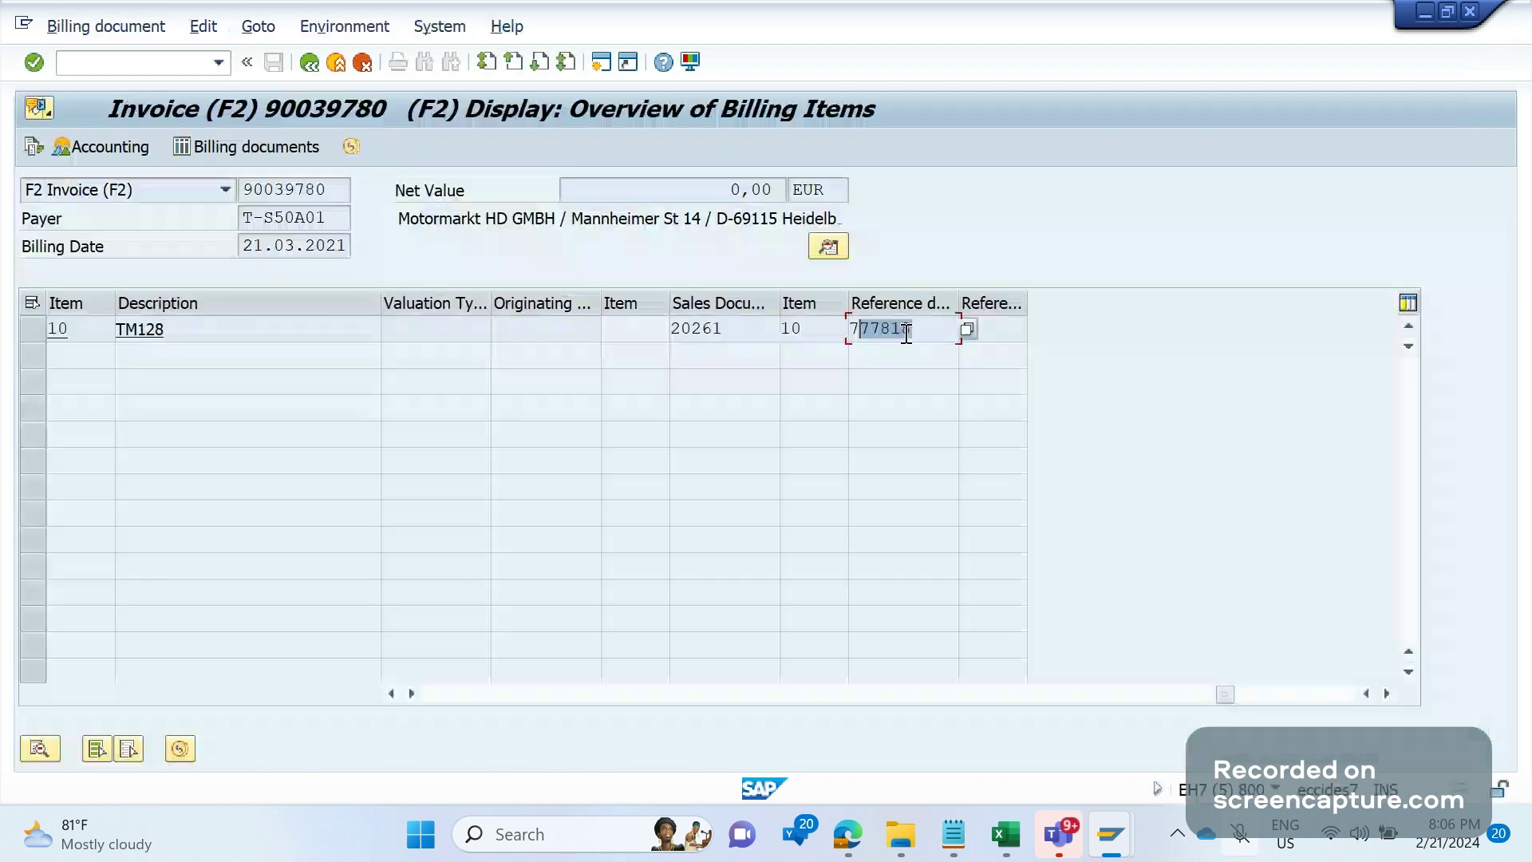
click(1014, 330)
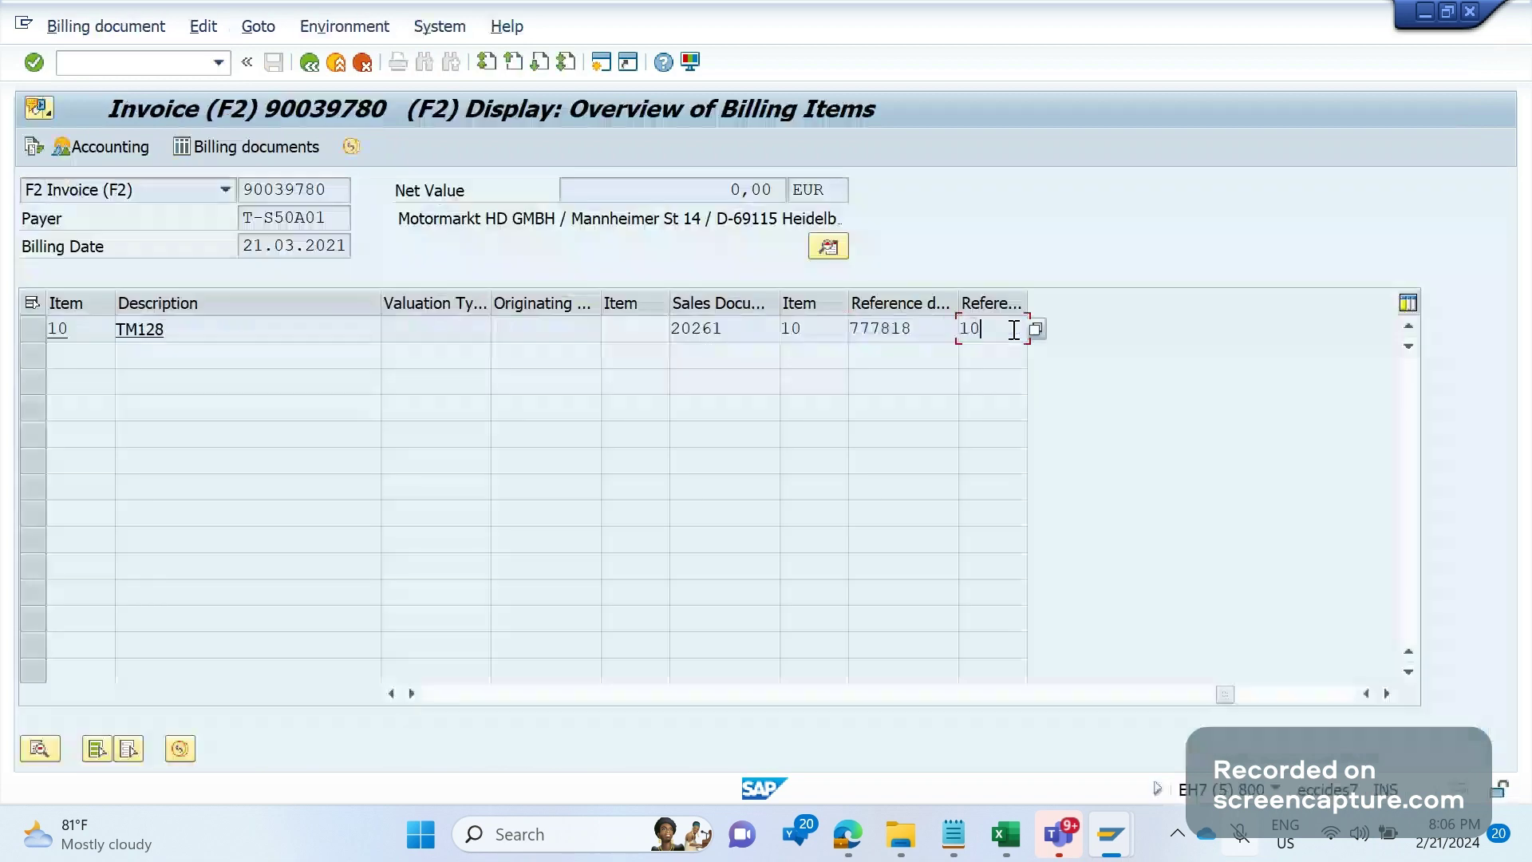
key(F3)
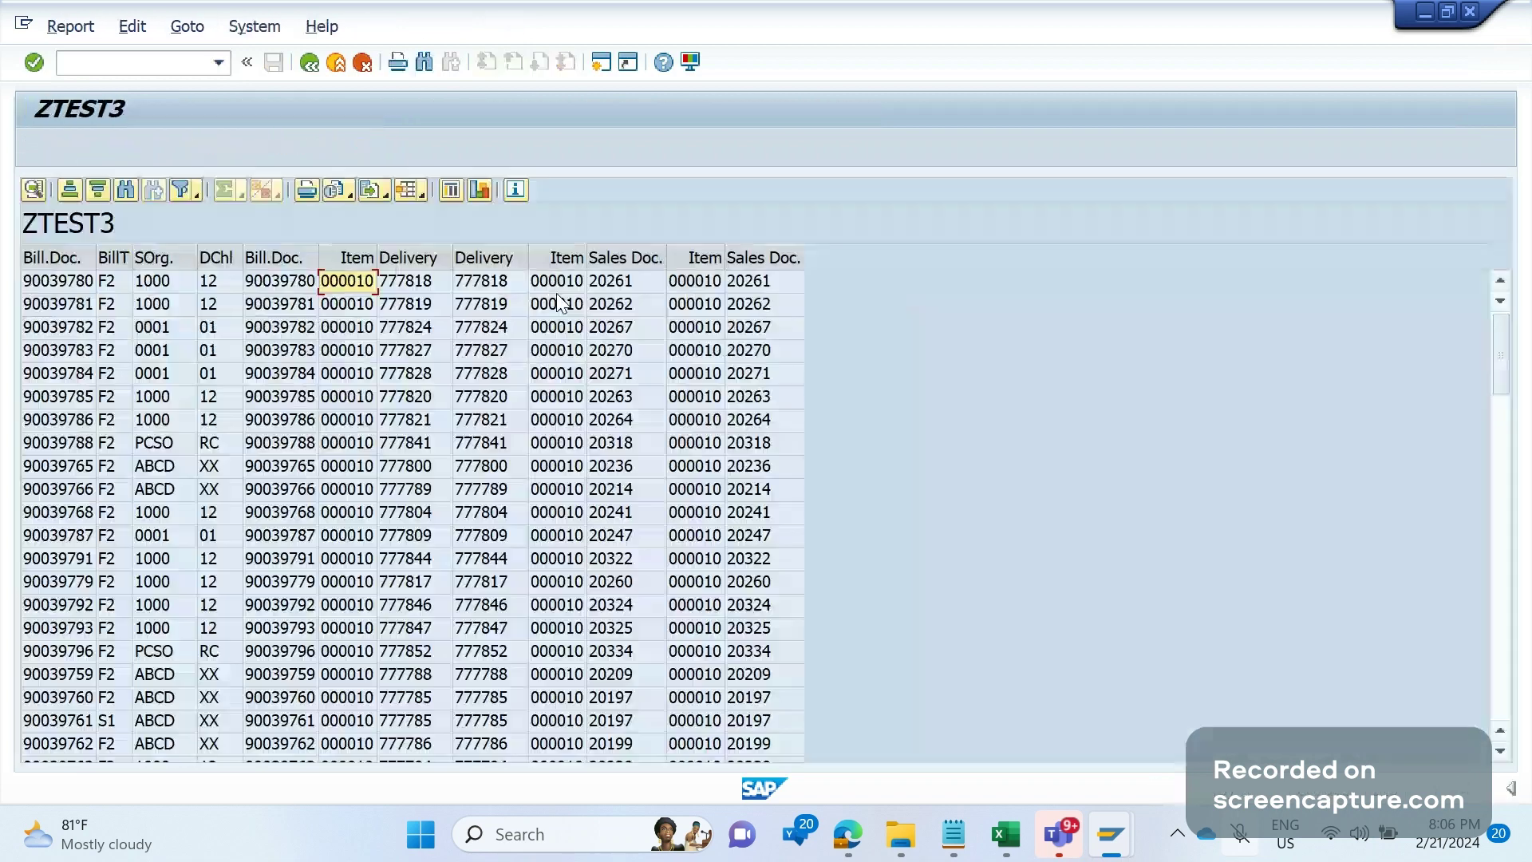
Compare the sales document and item in the first ZTEST3 row with those of the invoice item.
click(556, 281)
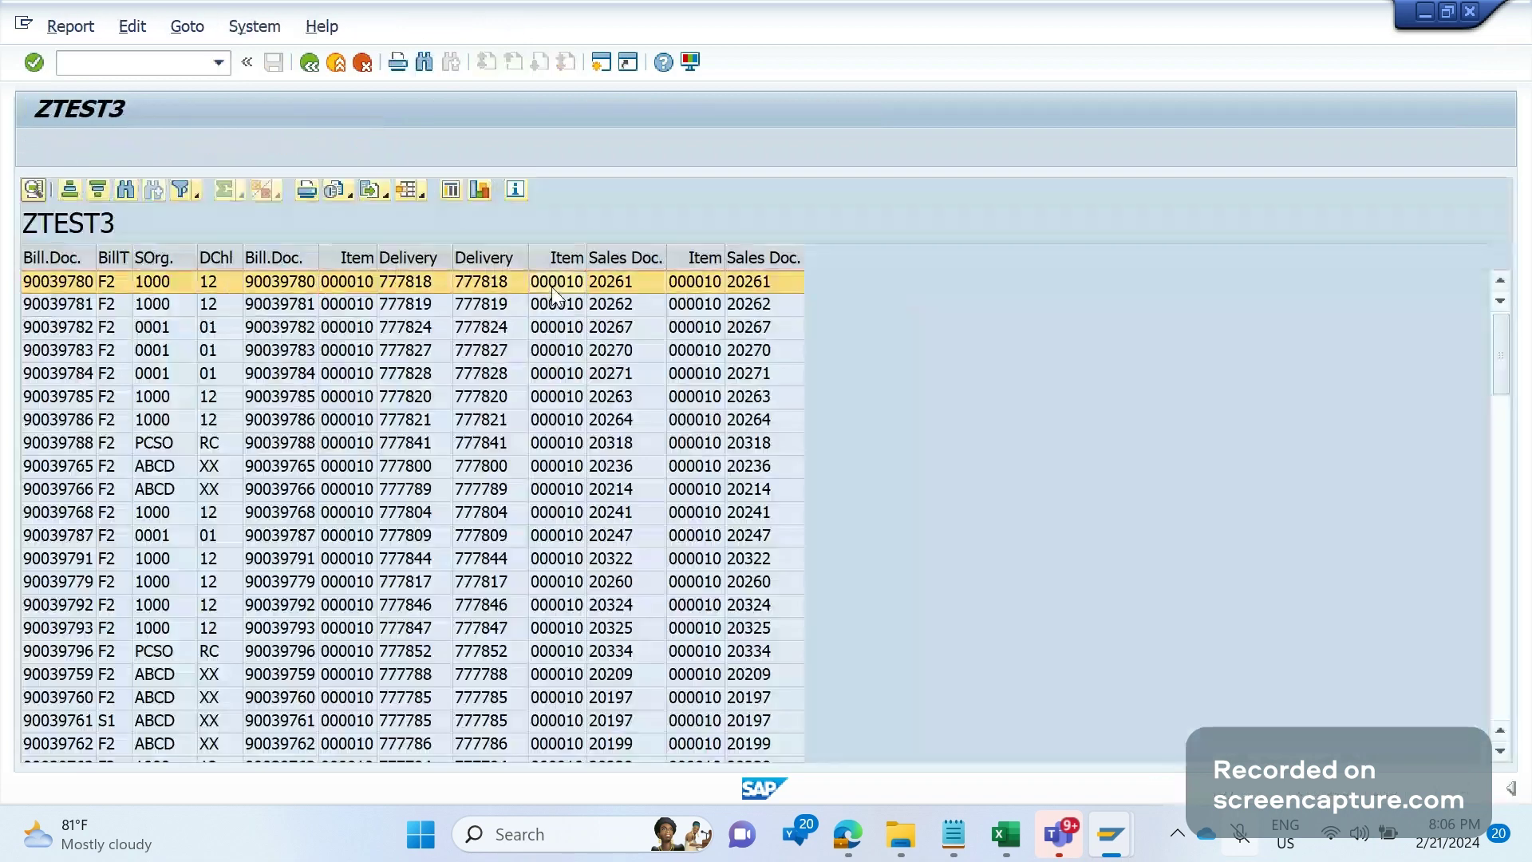
double_click(552, 285)
click(733, 335)
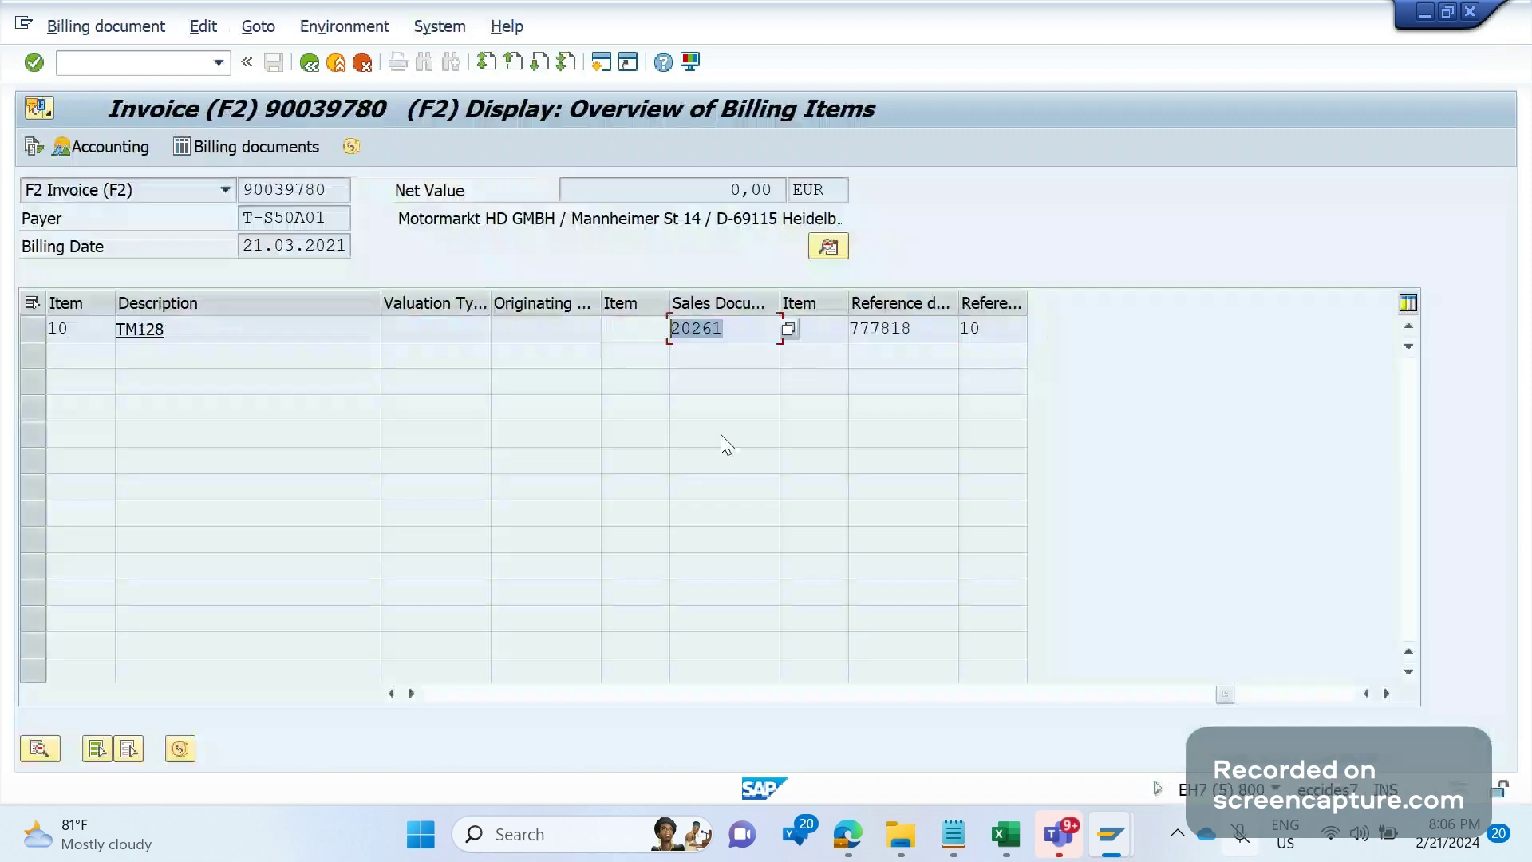
key(F3)
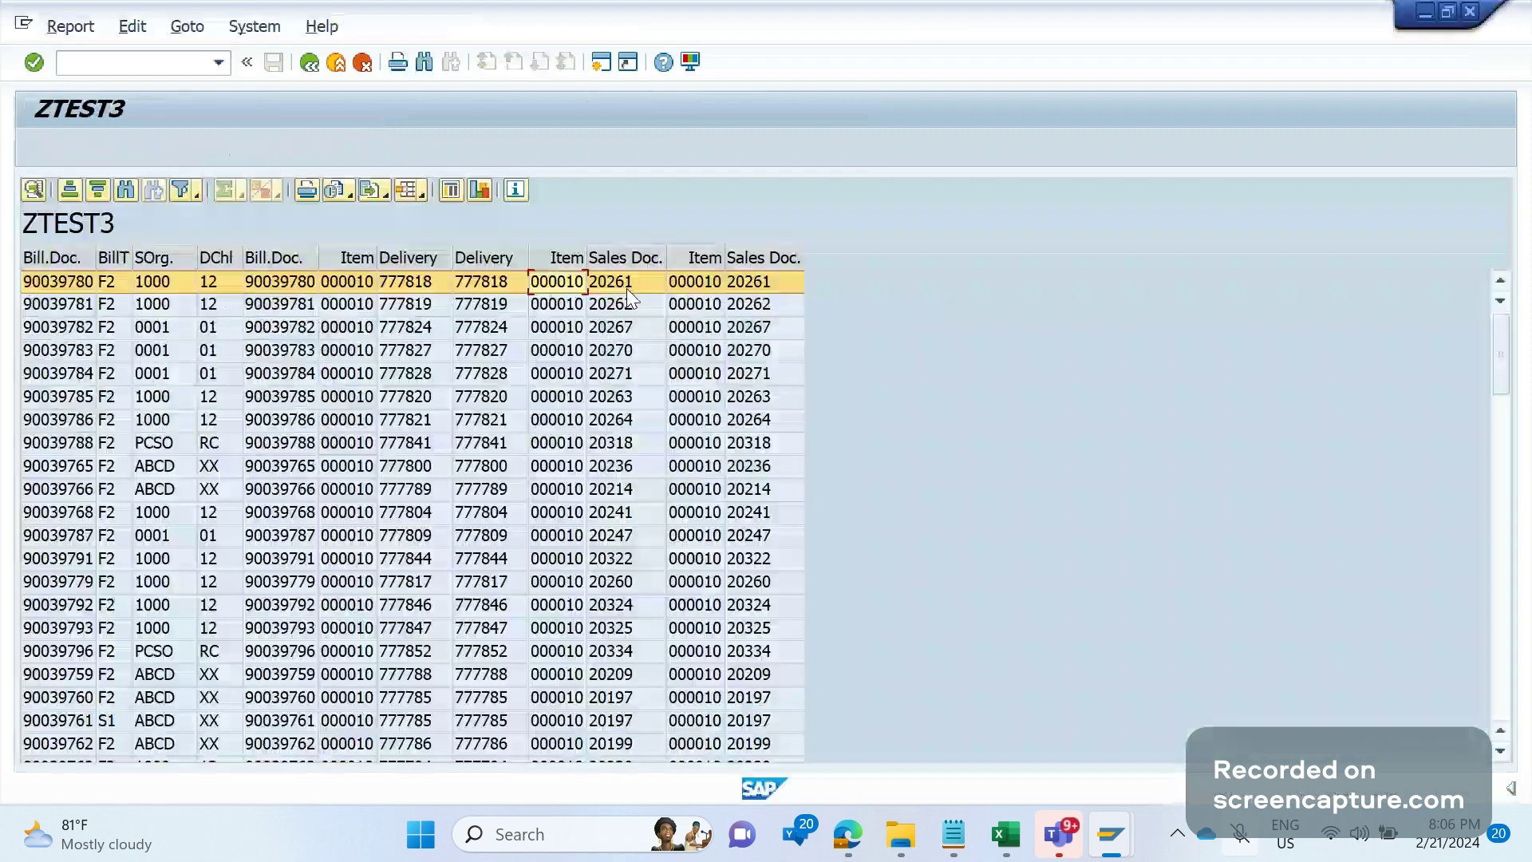
double_click(625, 289)
click(829, 338)
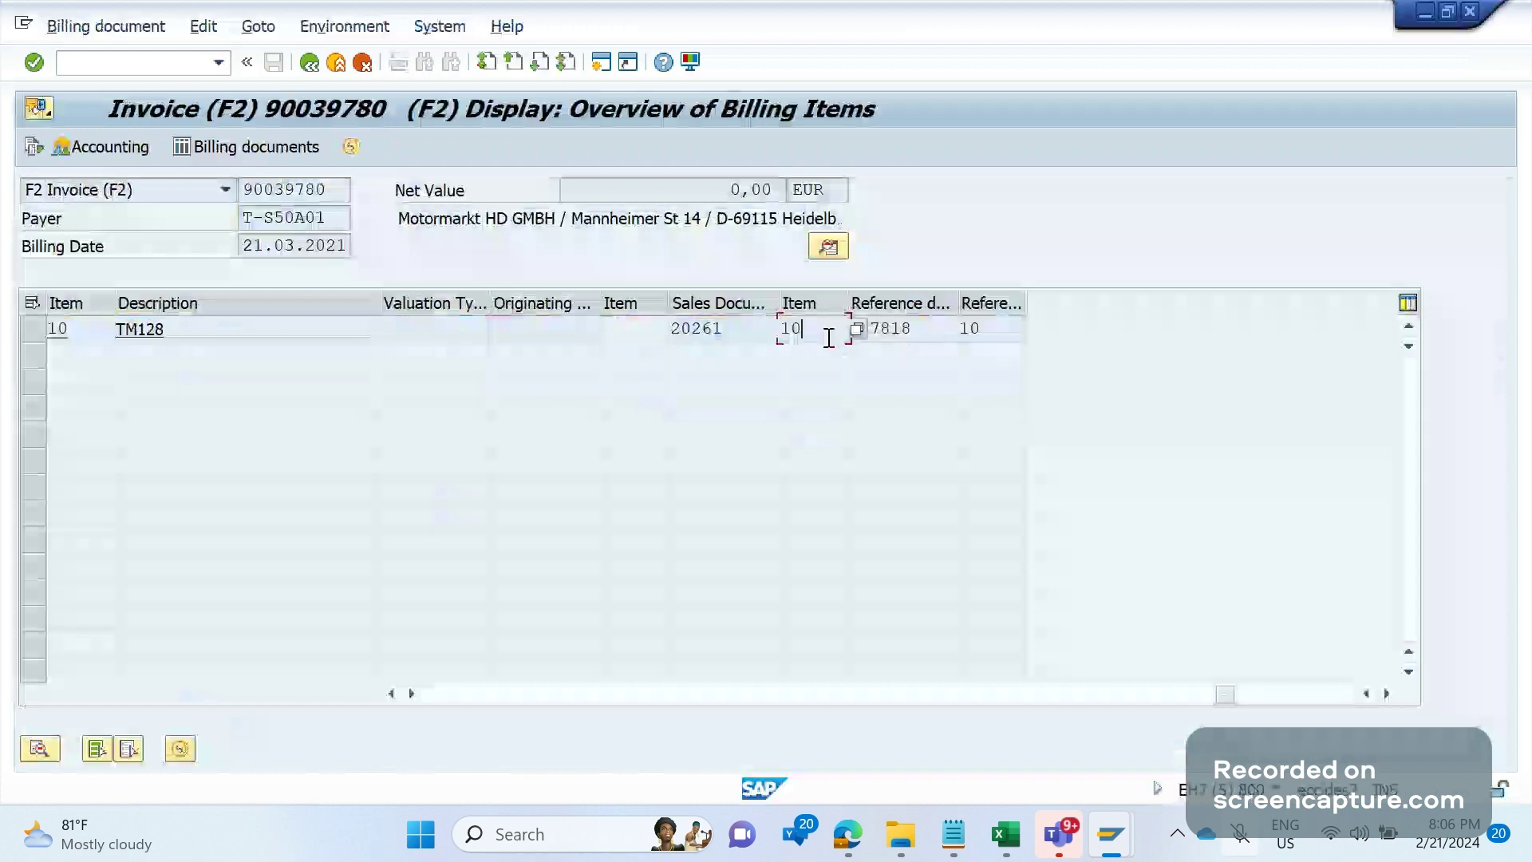
key(F3)
click(702, 292)
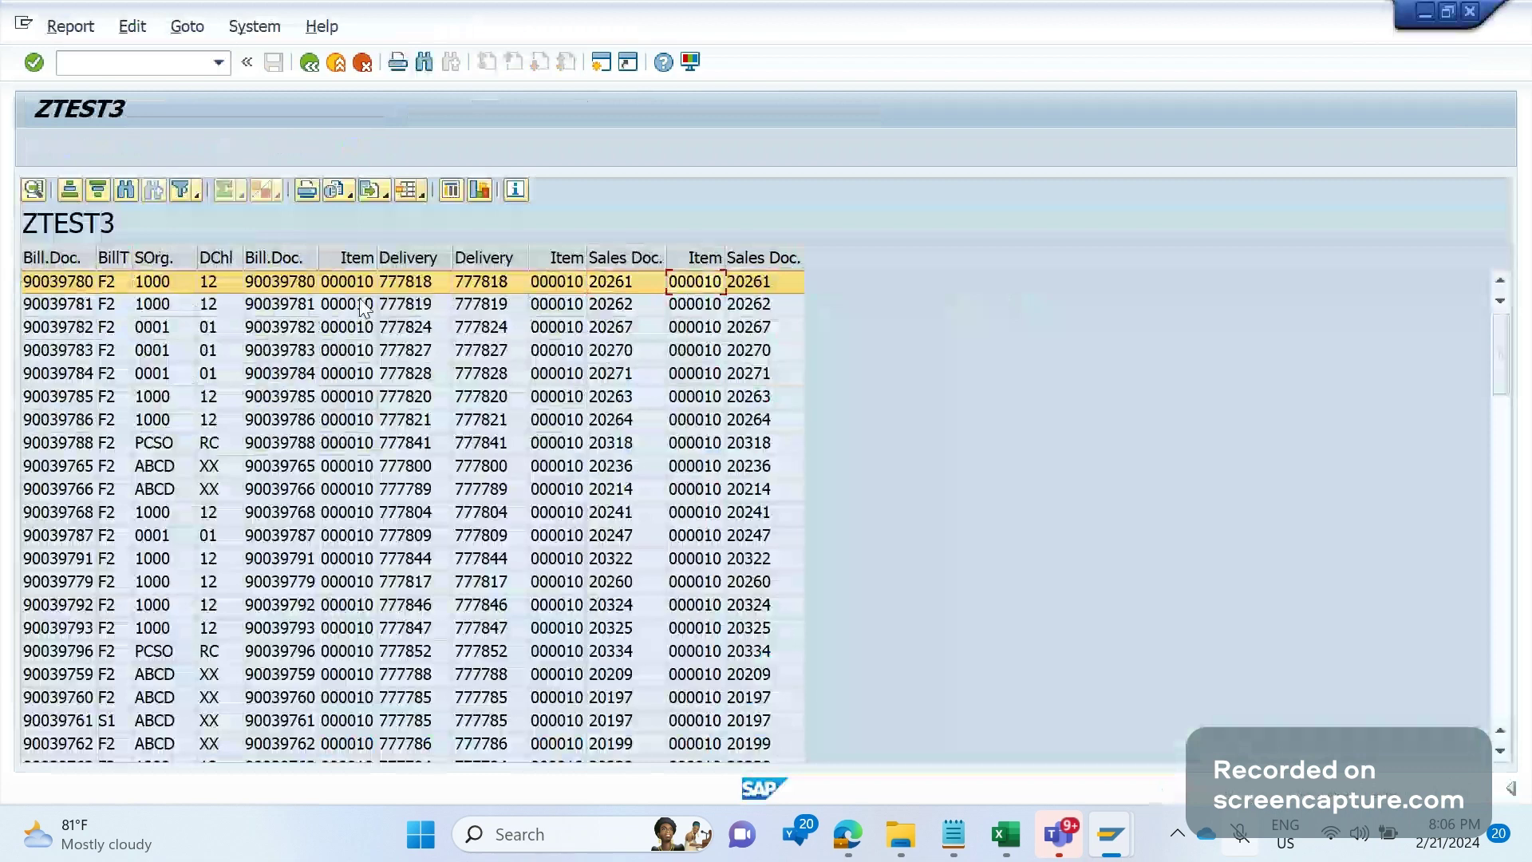
click(381, 192)
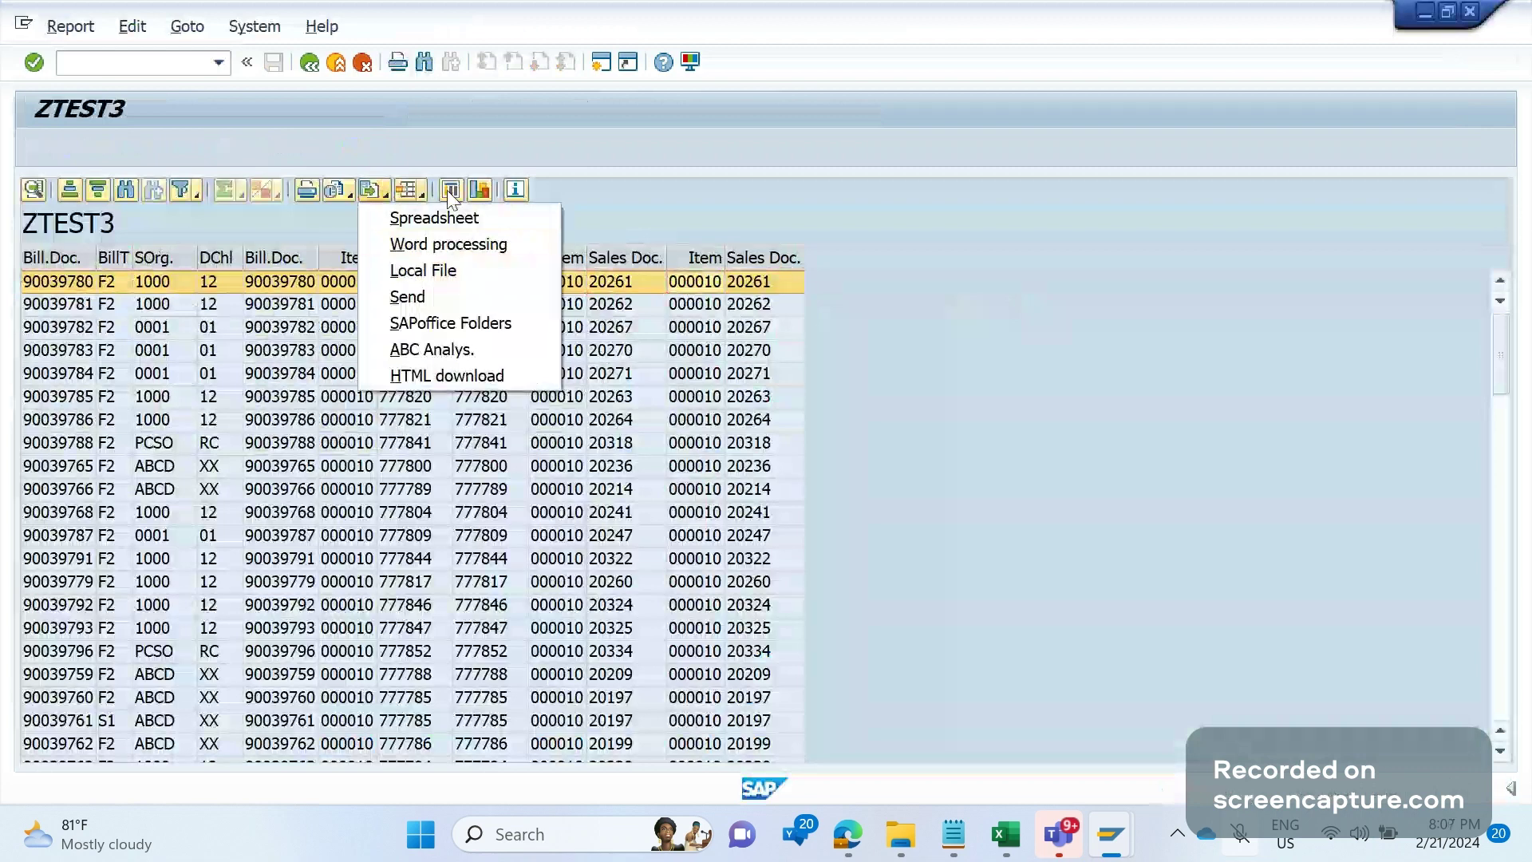
click(710, 192)
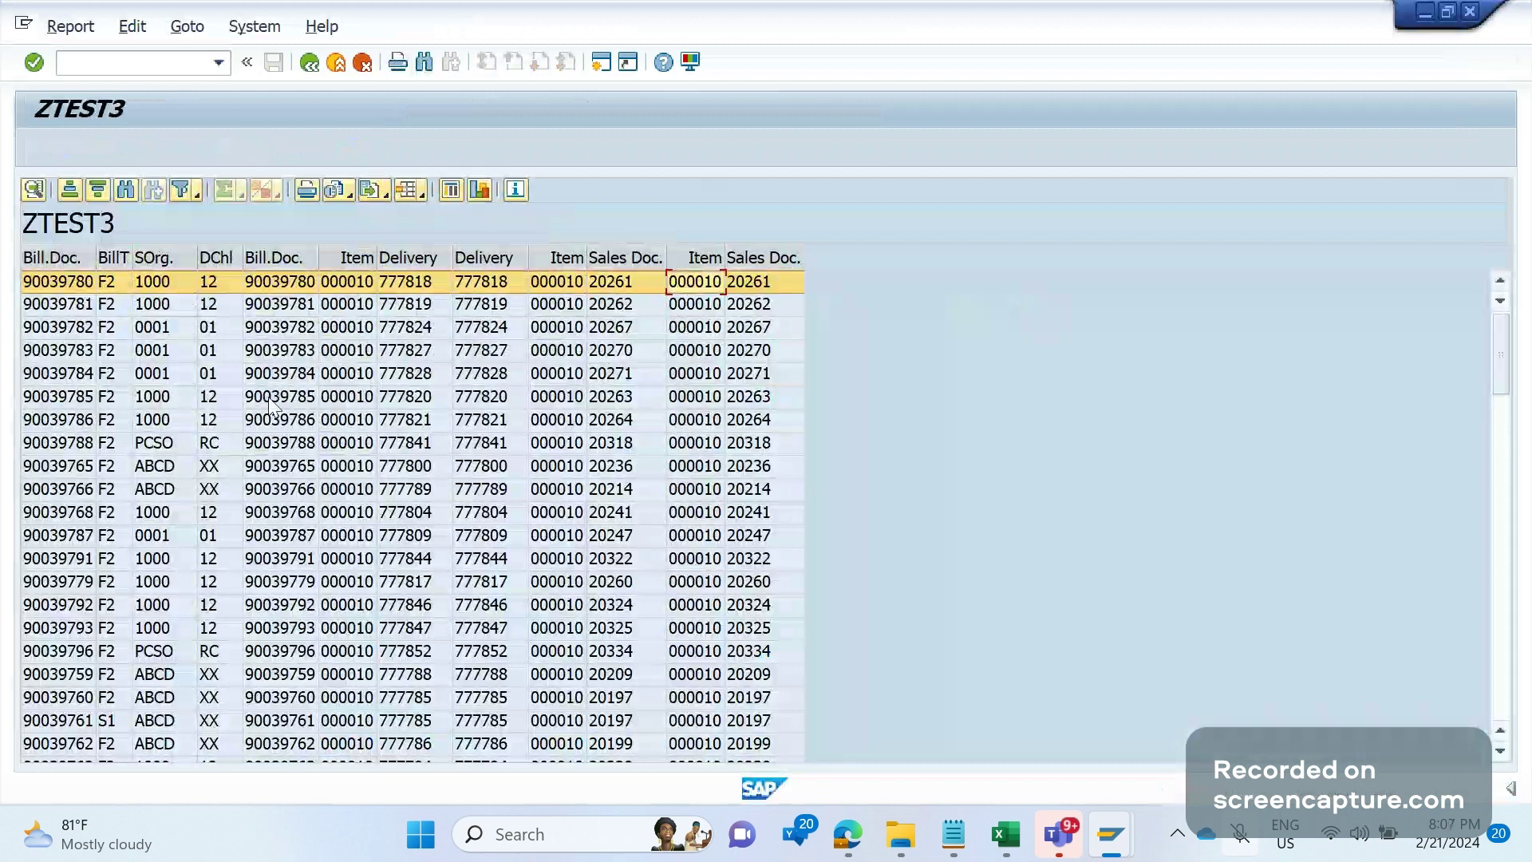
Copy the first billing document number and open General Table Display in a new session for table VBRP.
click(77, 290)
click(123, 63)
text(/)
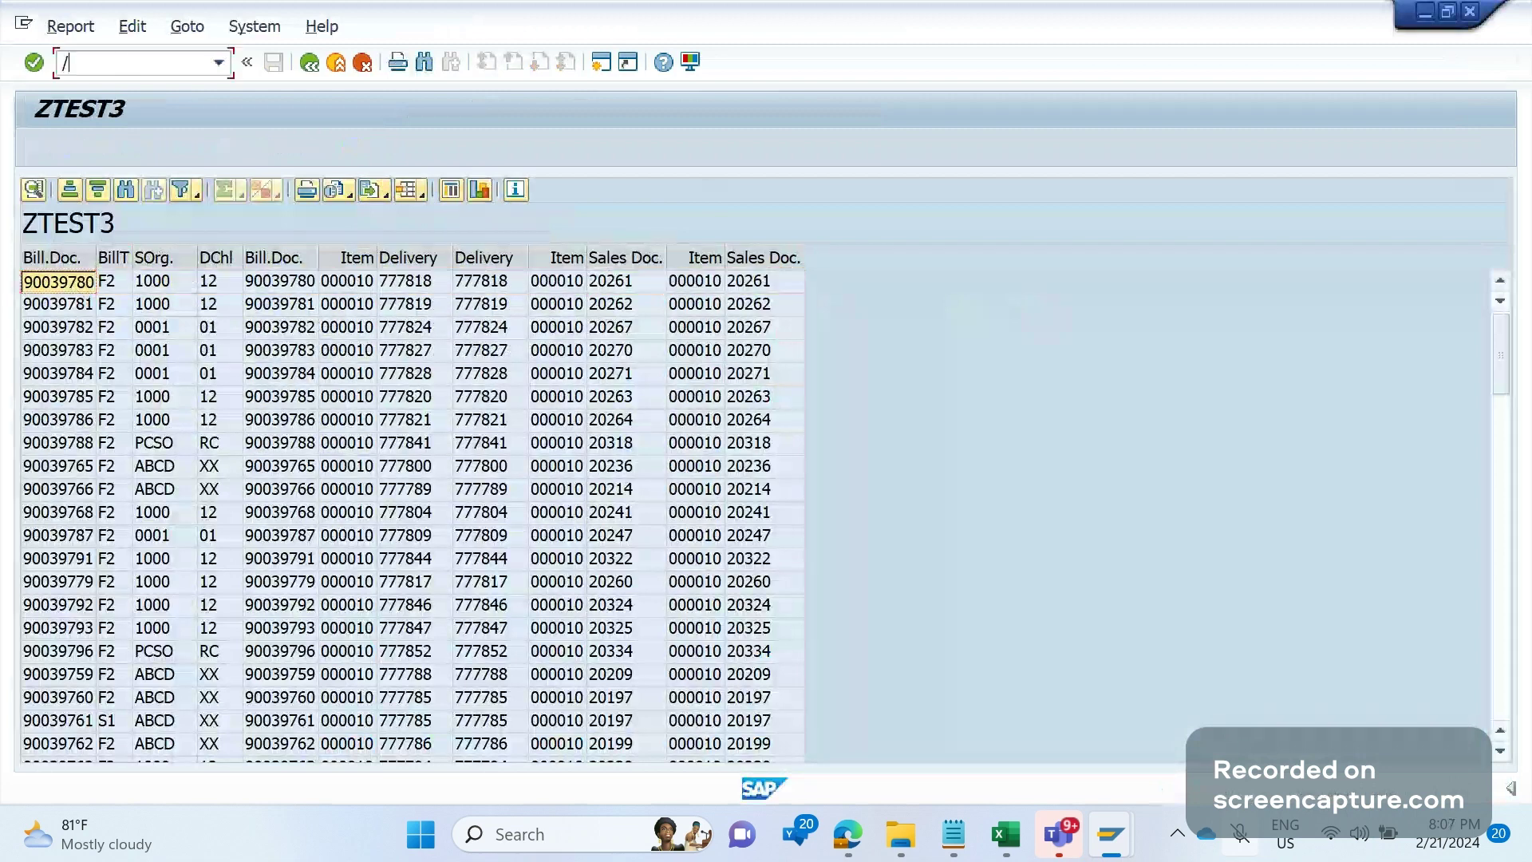
text(OSE16)
key(Return)
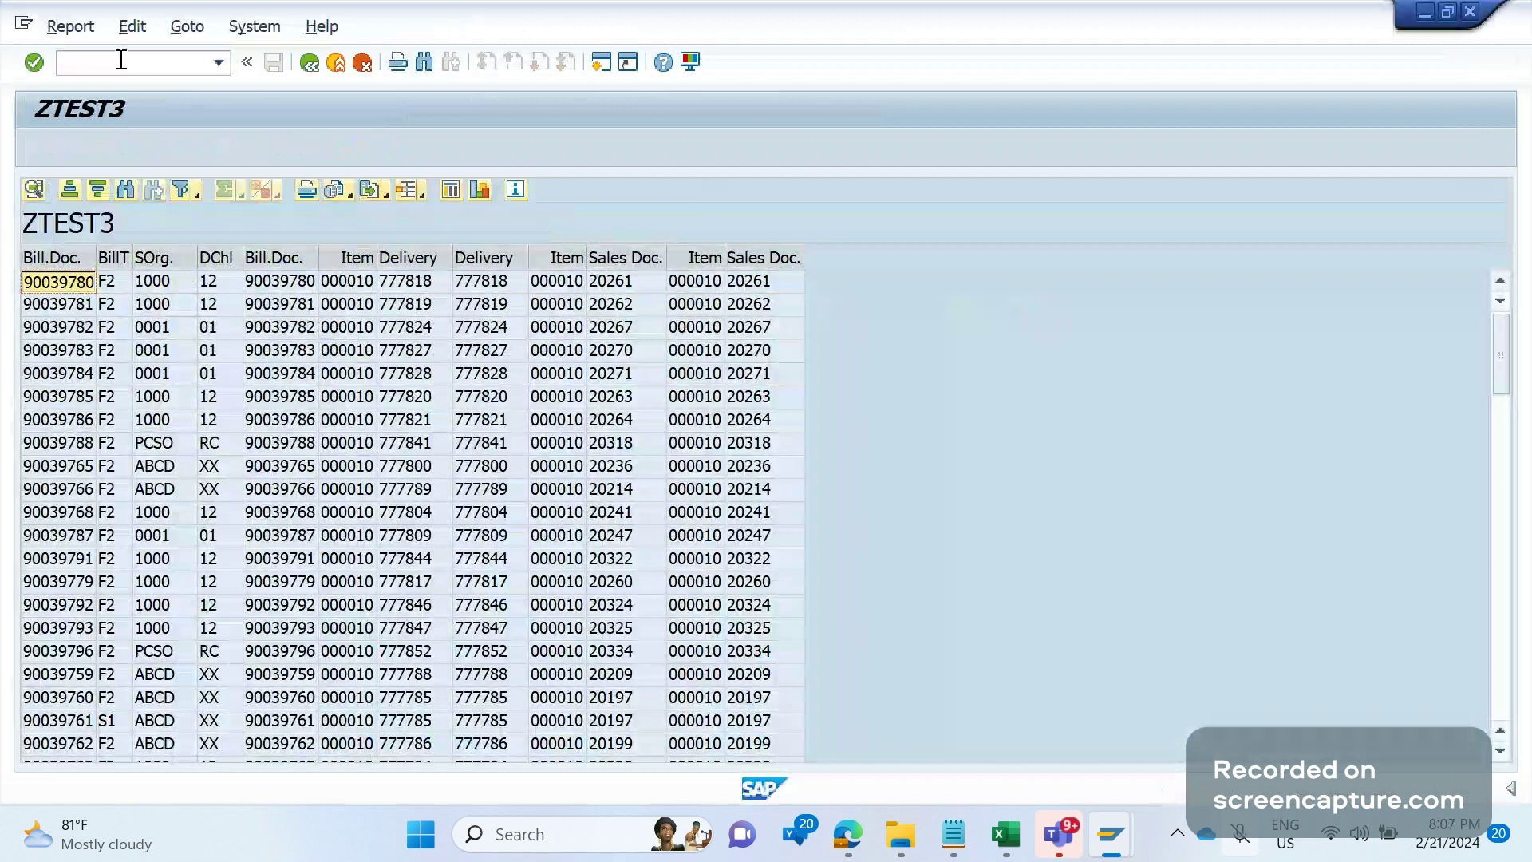
text(VBRP)
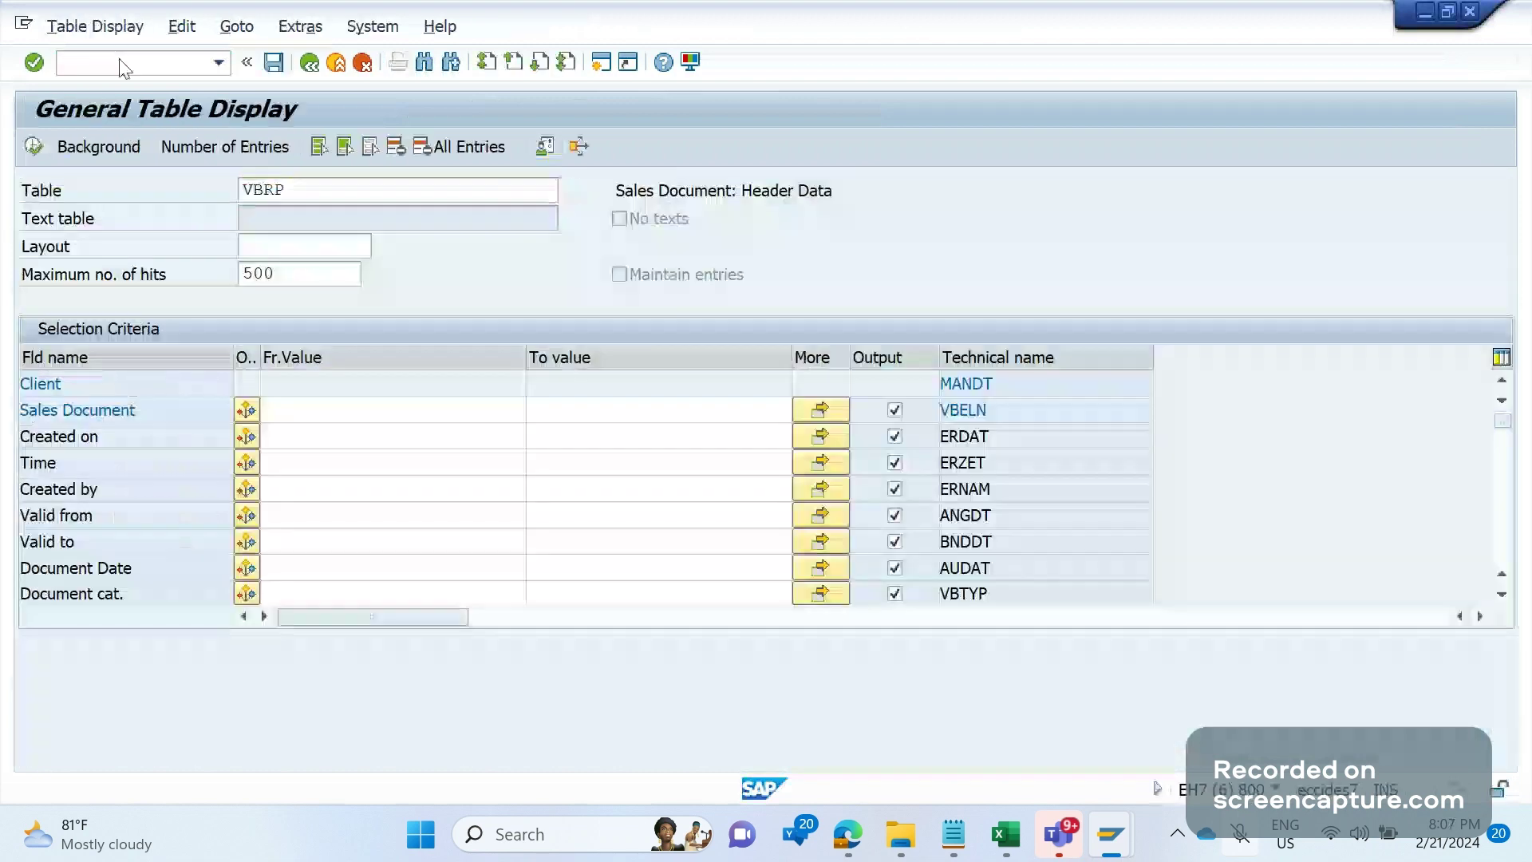
key(Return)
Restrict the VBRP selection to the copied billing document and limit the output fields to Billing Doc. and Item.
click(297, 421)
key(ctrl+v)
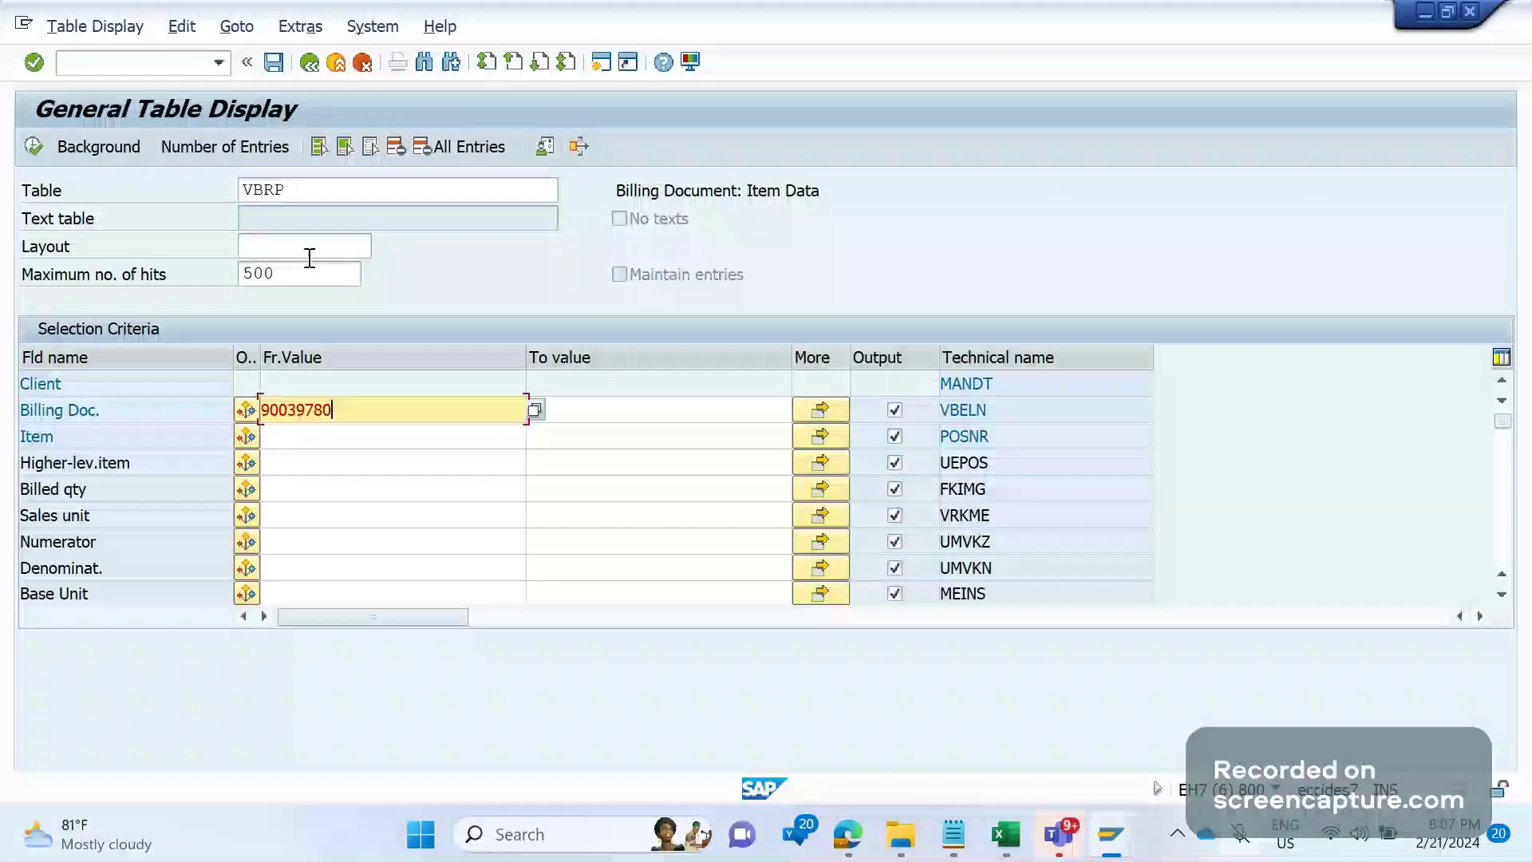
click(371, 148)
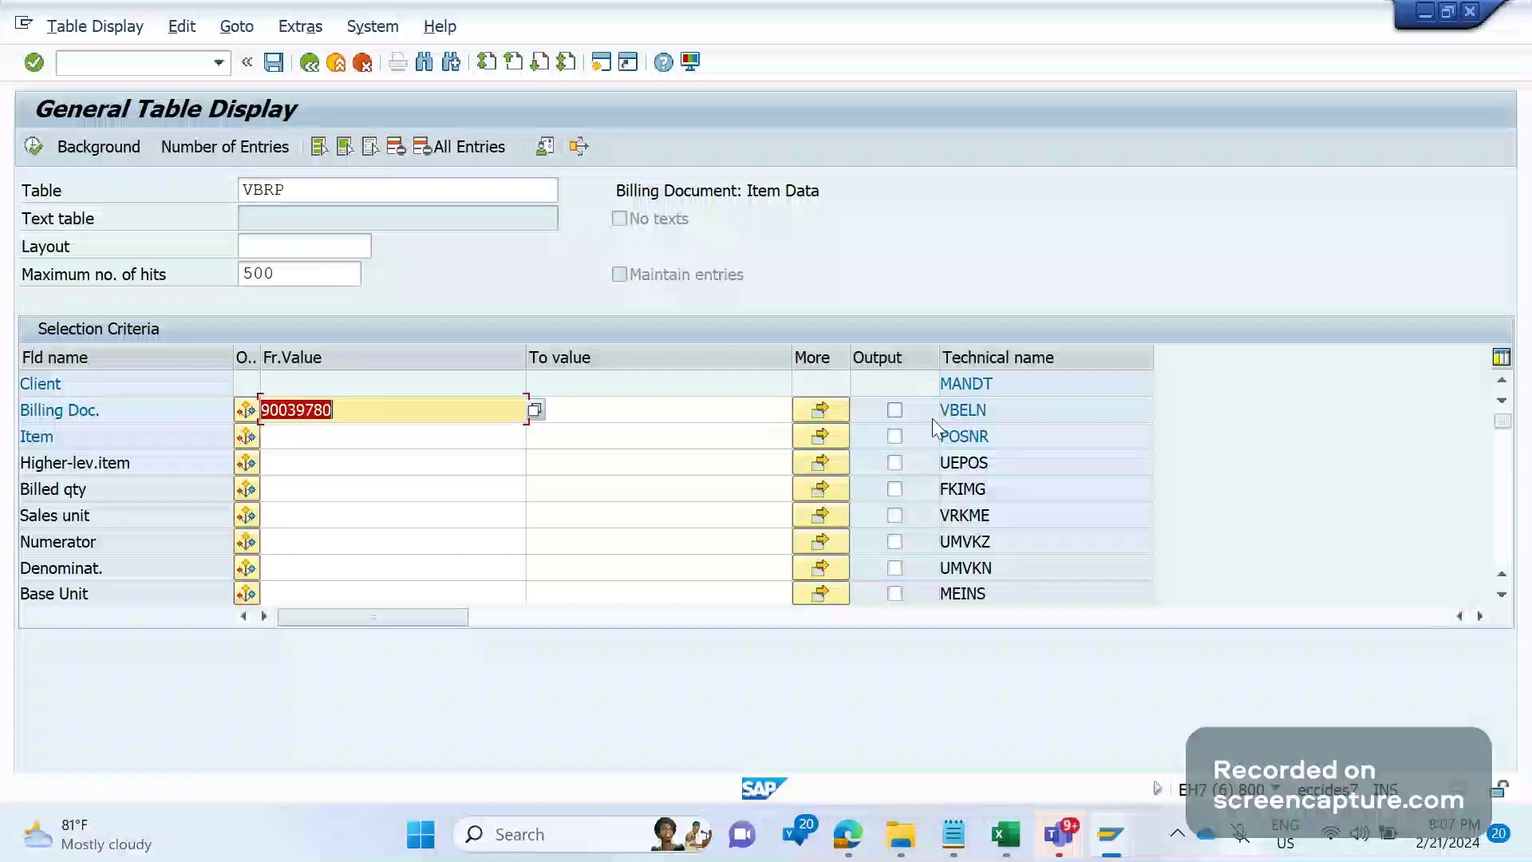
click(895, 410)
click(894, 436)
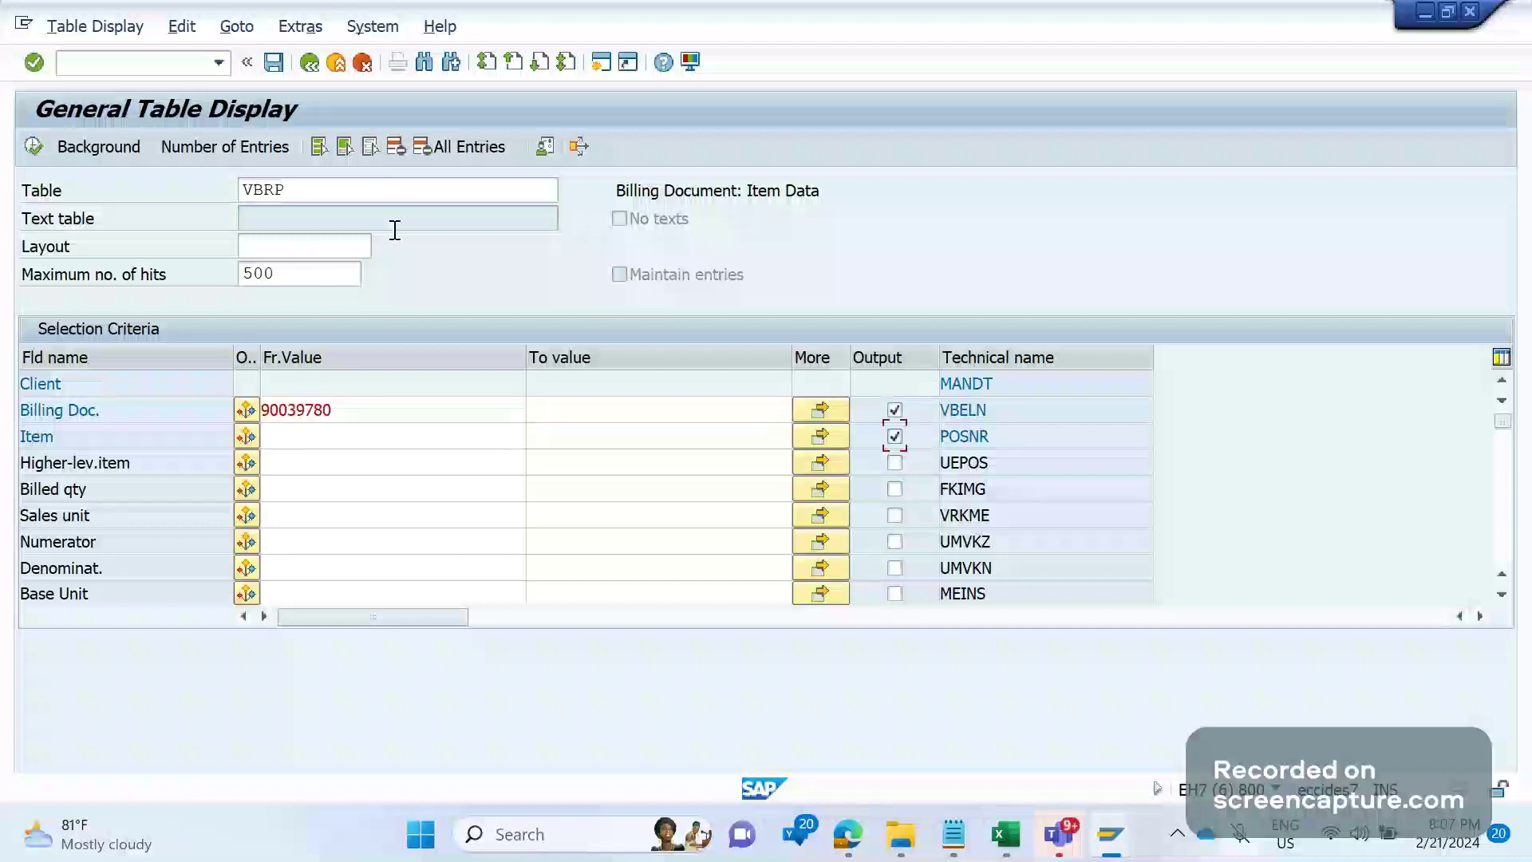
Find the VGB field in VBRP and add Reference doc., Reference item, Sales Document and its Item to the output.
key(ctrl+f)
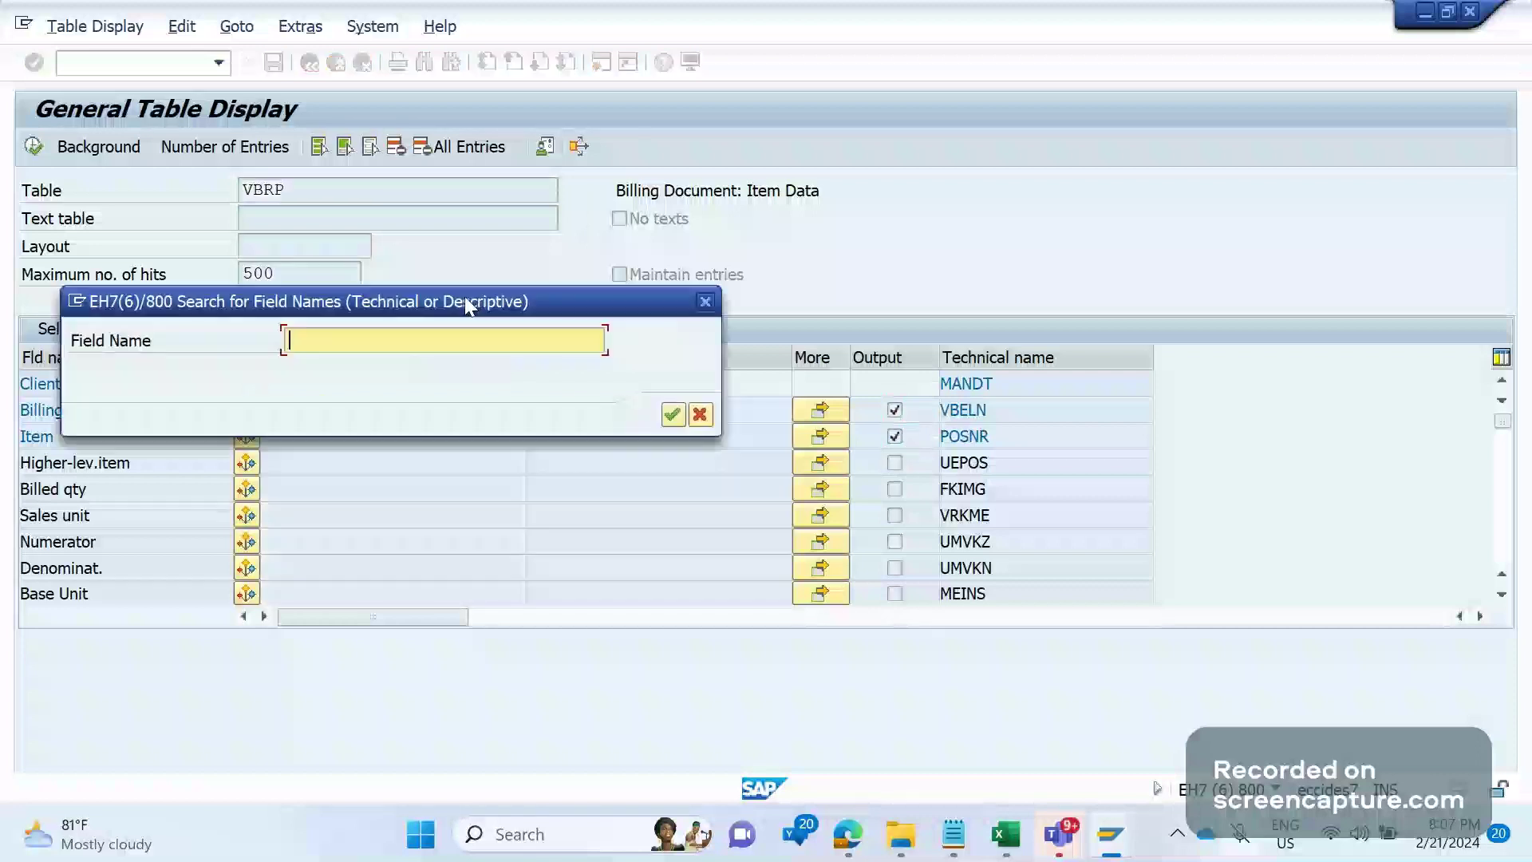
text(VGNBE)
key(BackSpace)
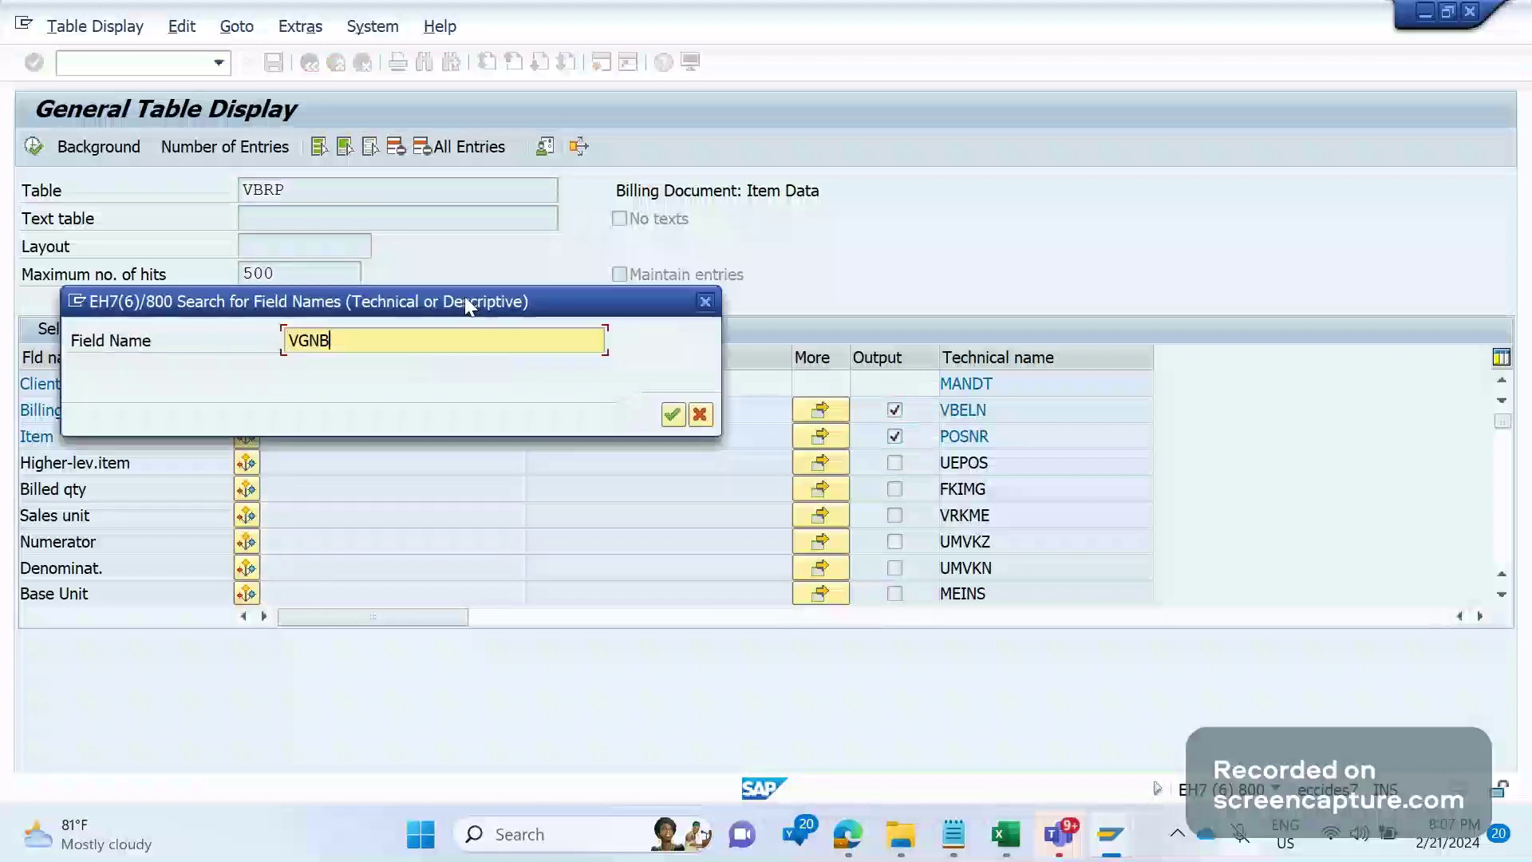
key(BackSpace)
key(BackSpace)
text(B)
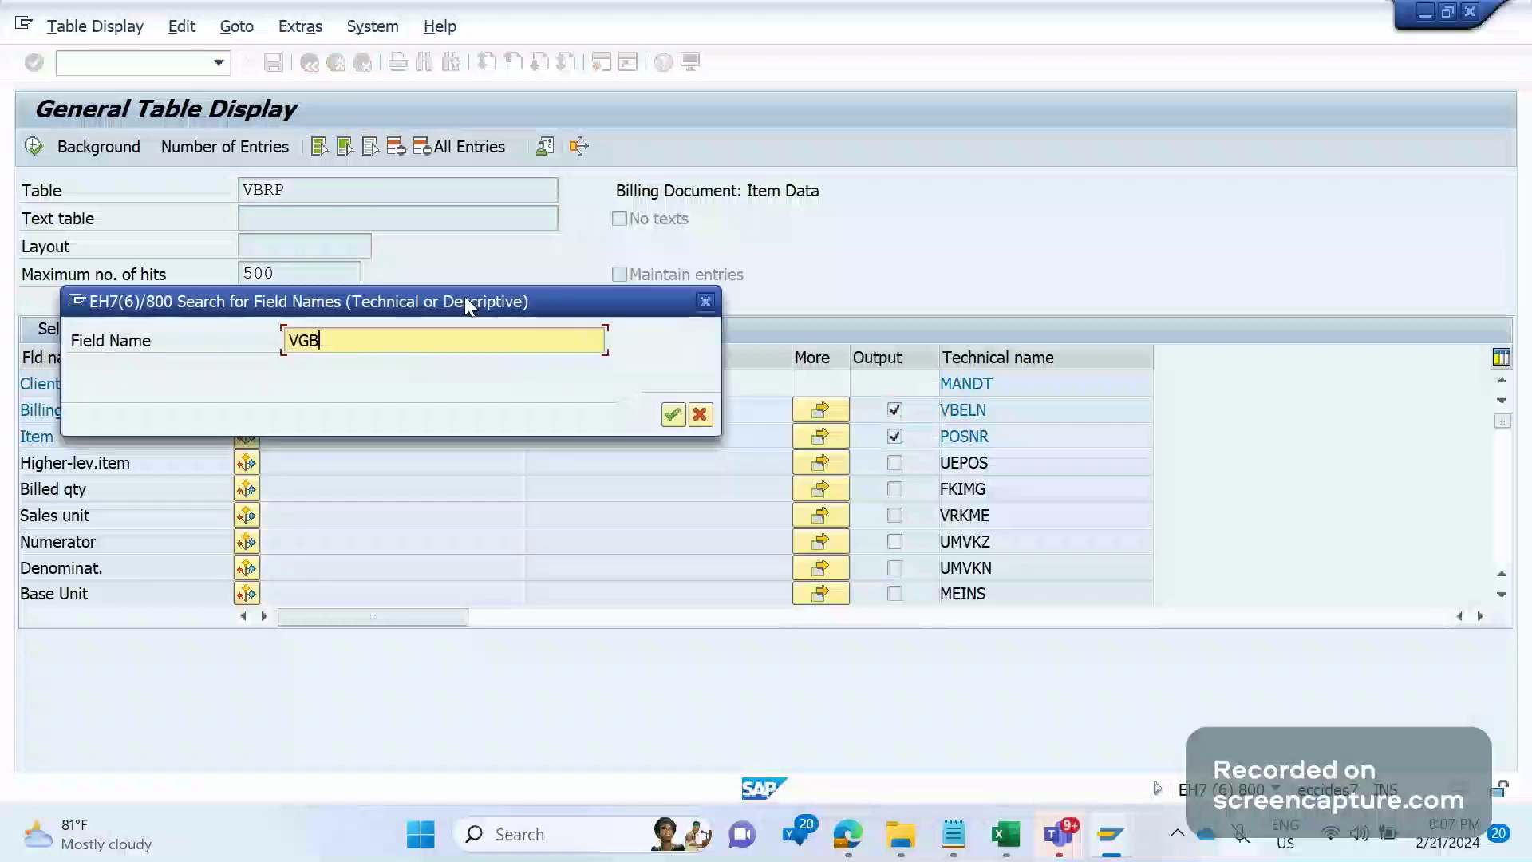
key(Return)
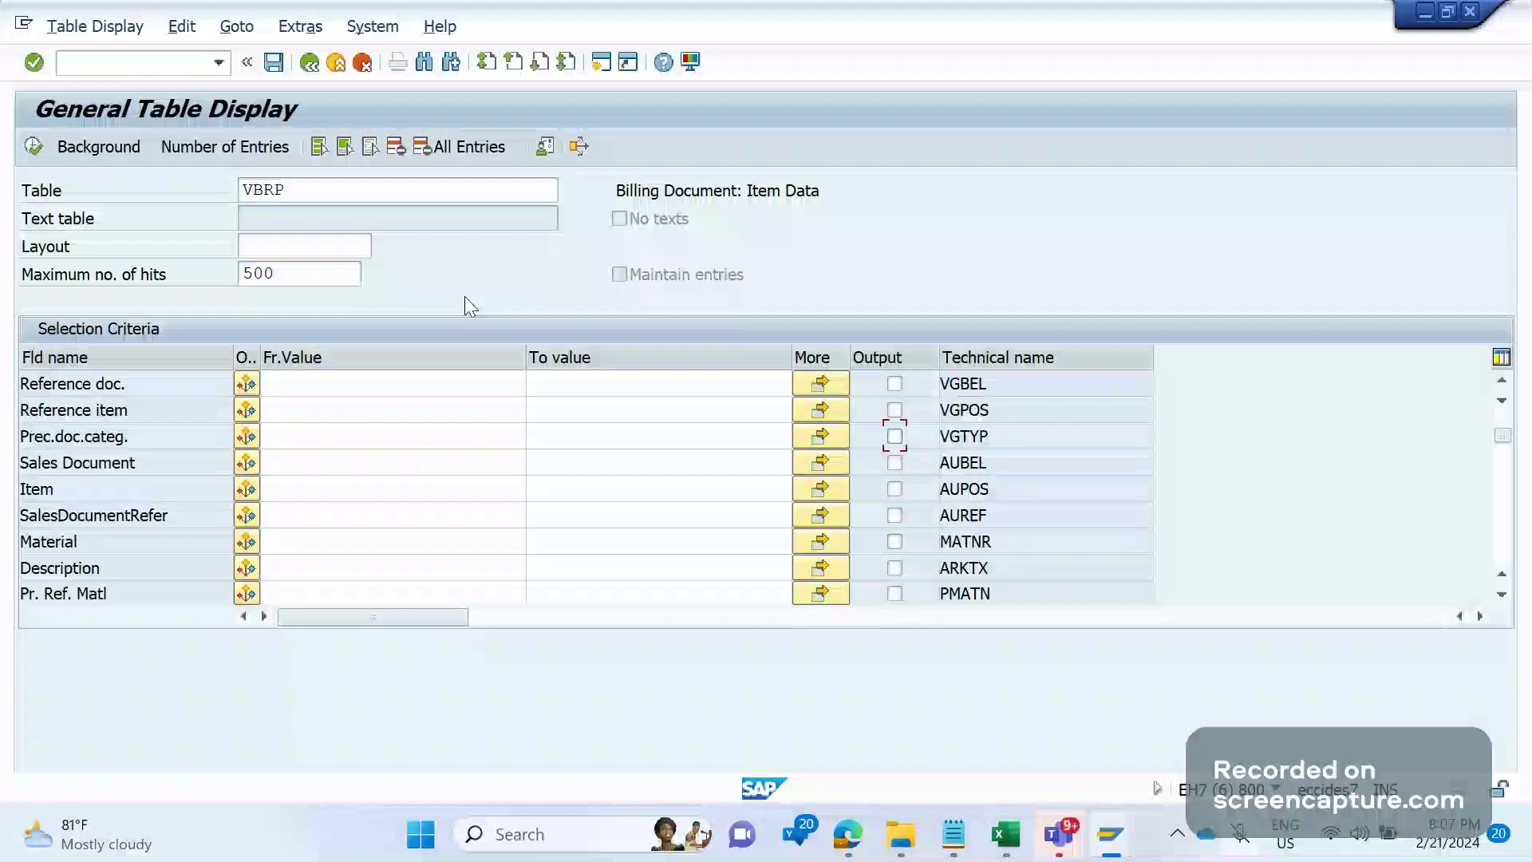
click(894, 384)
click(896, 411)
click(896, 463)
Display the VBRP entries and place their window beside the ZTEST3 list for comparison.
click(34, 148)
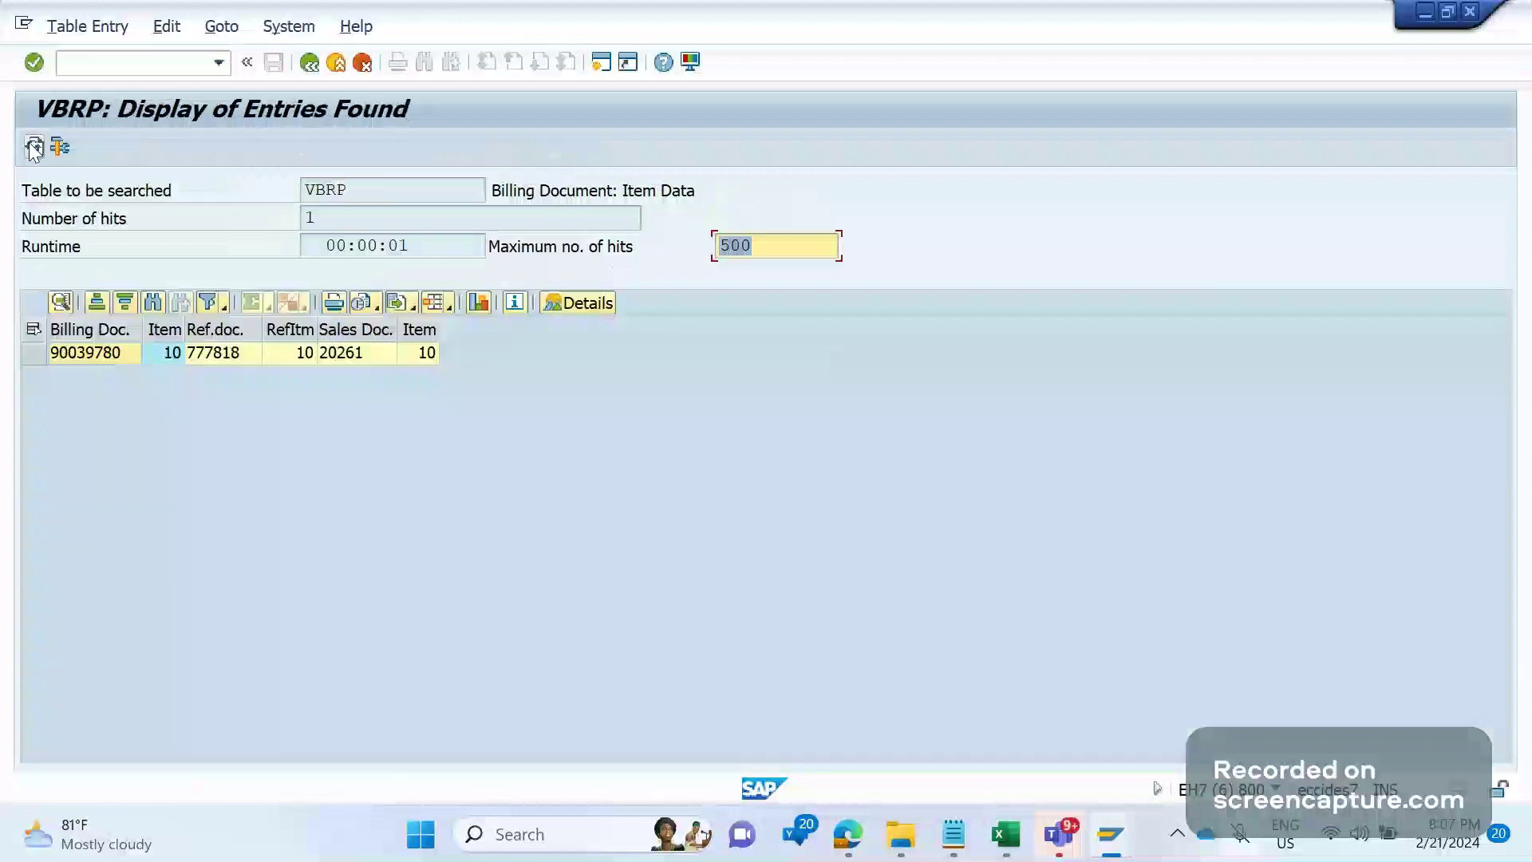
double_click(778, 24)
drag(711, 35, 1039, 116)
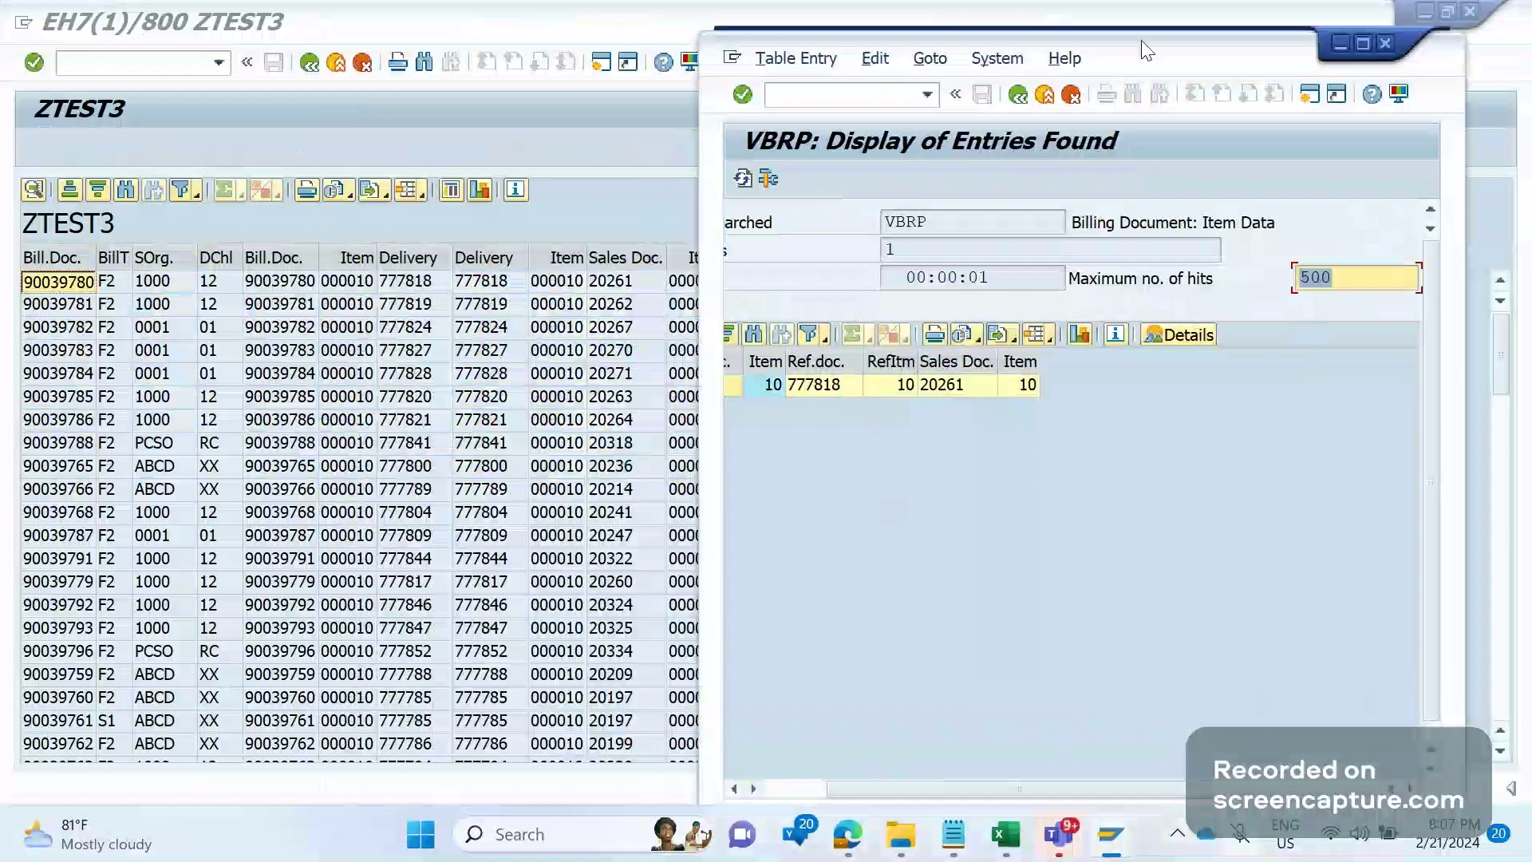
drag(1147, 51, 1232, 38)
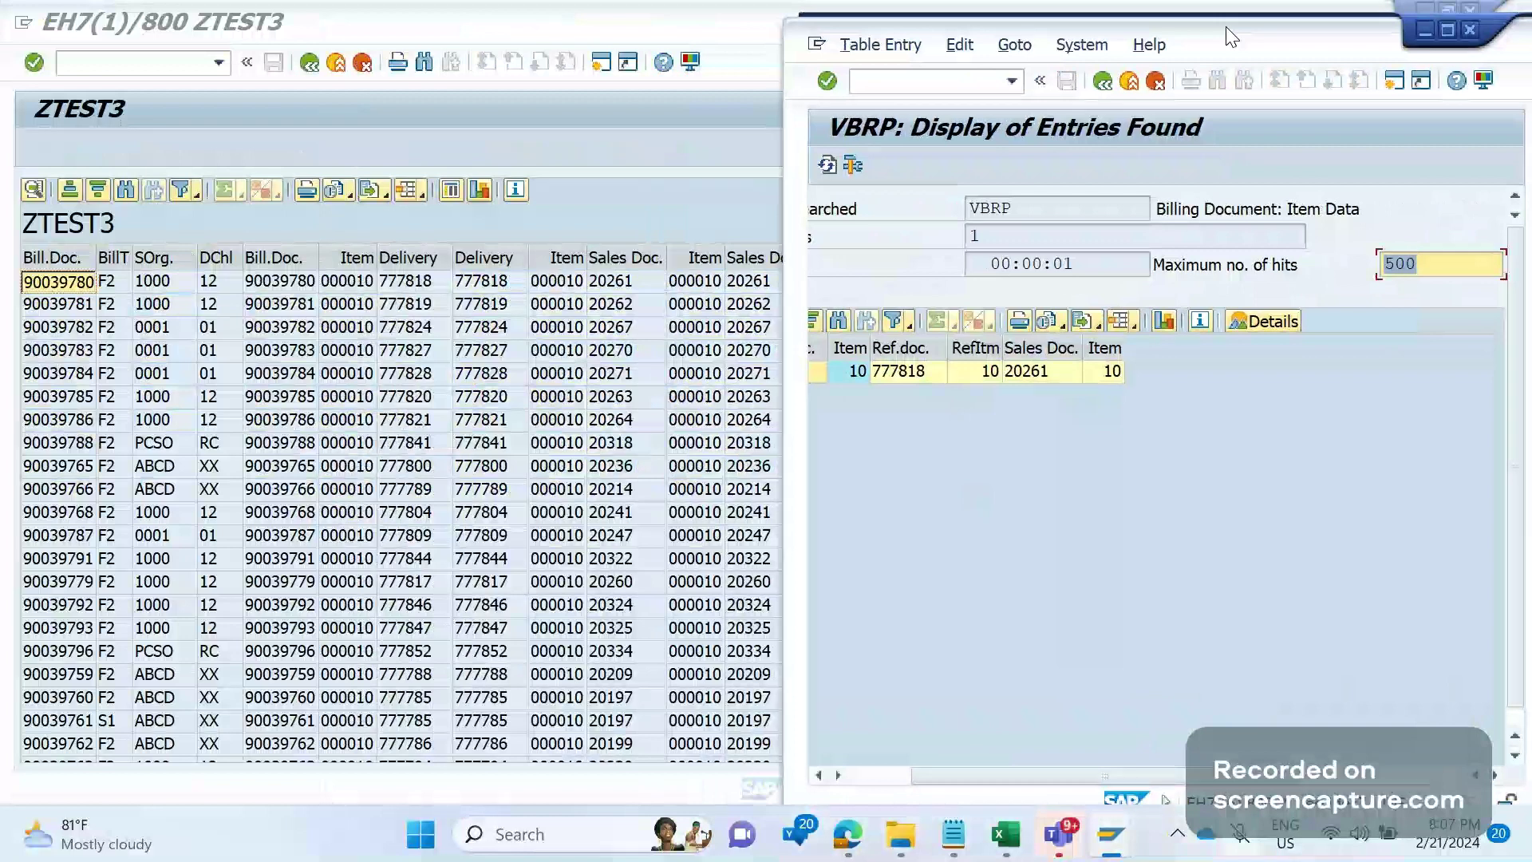
Return from the ZTEST3 list to the report's selection screen.
click(734, 211)
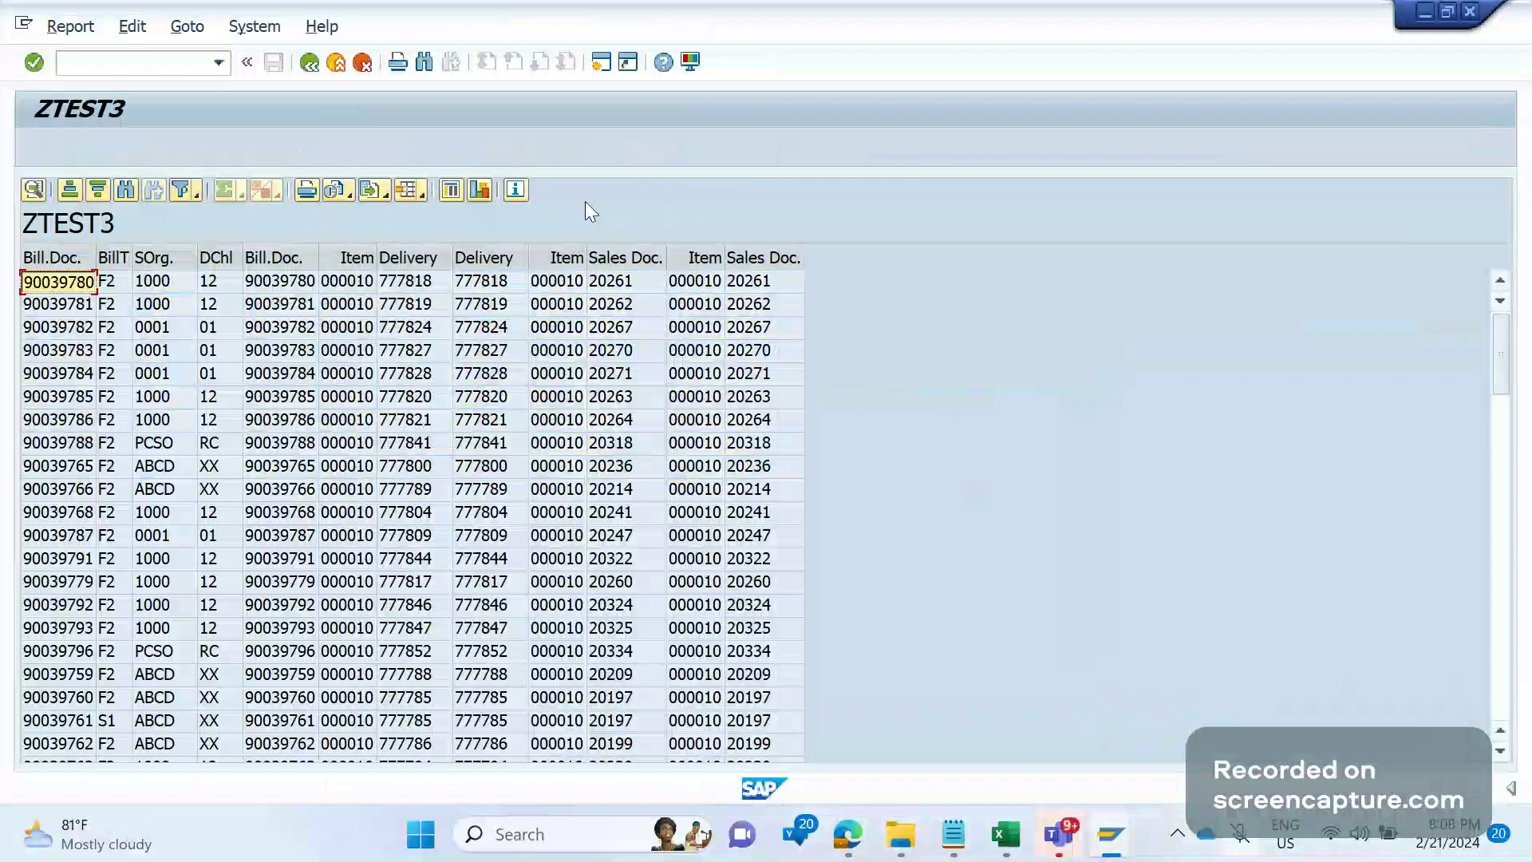
click(310, 63)
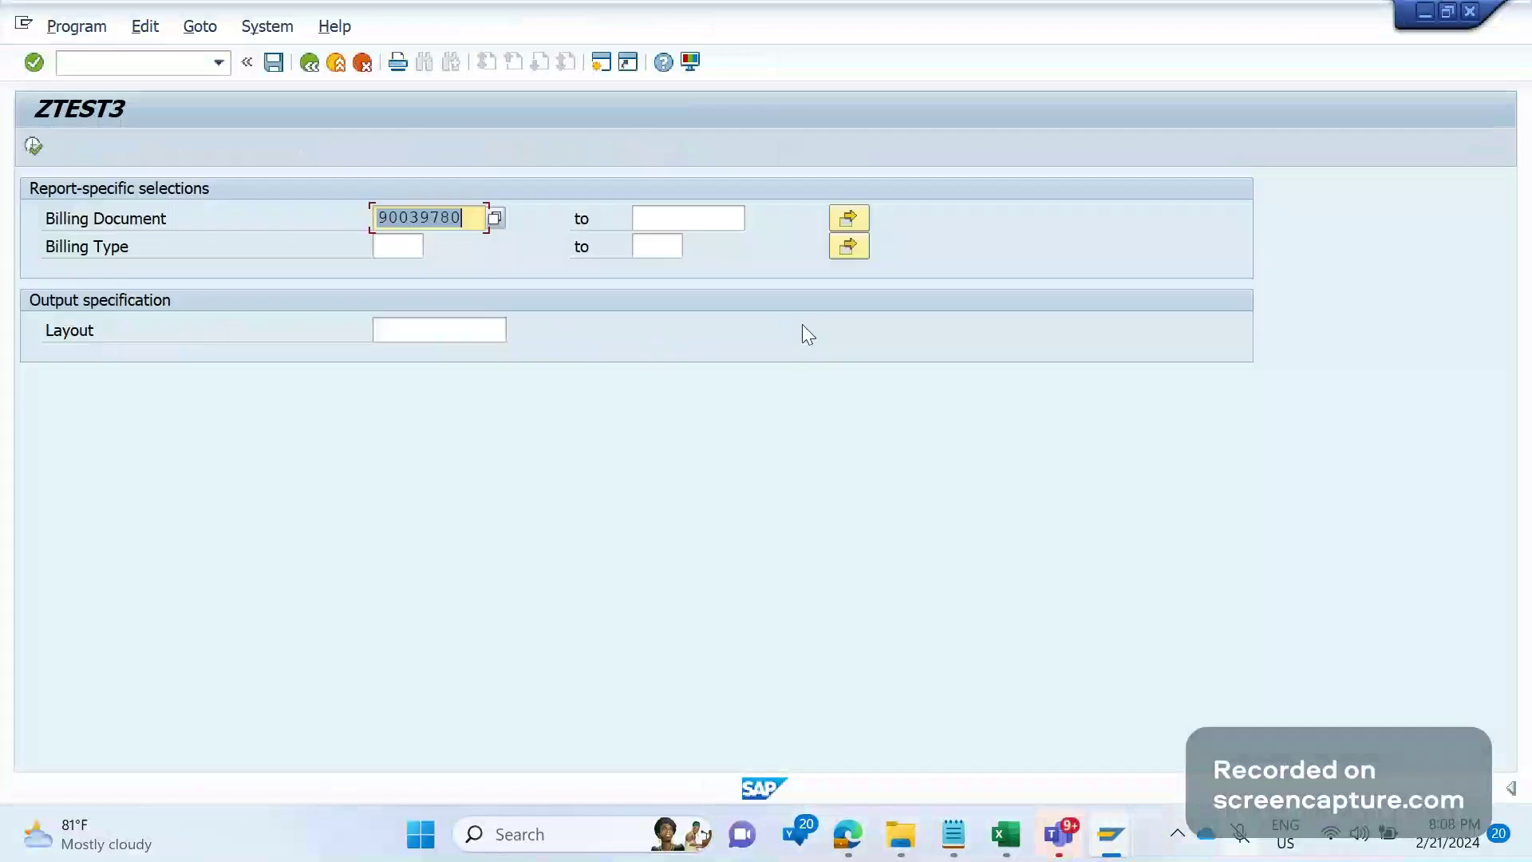